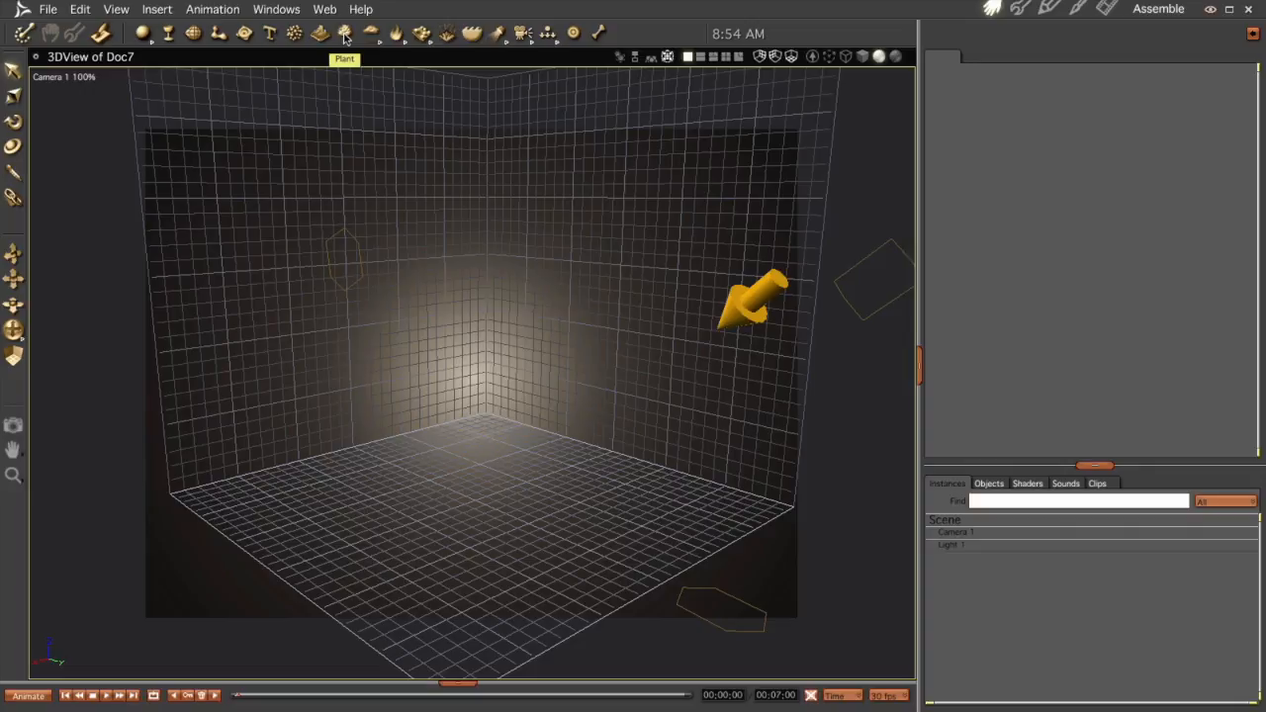
Insert a plant into the scene and set its trunk width to 0.15, decay to 0.00 and trunk length to 1.00.
{"action": "left_click", "coordinate": [344, 34]}
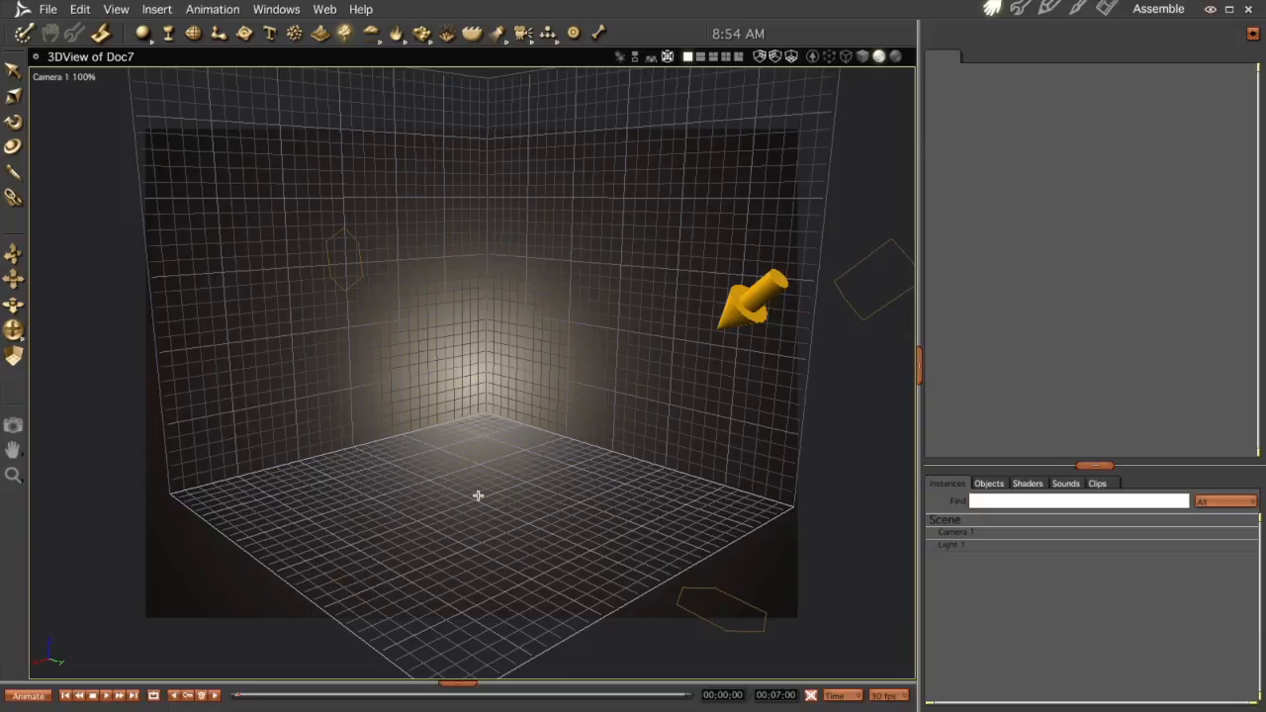
{"action": "left_click", "coordinate": [477, 495]}
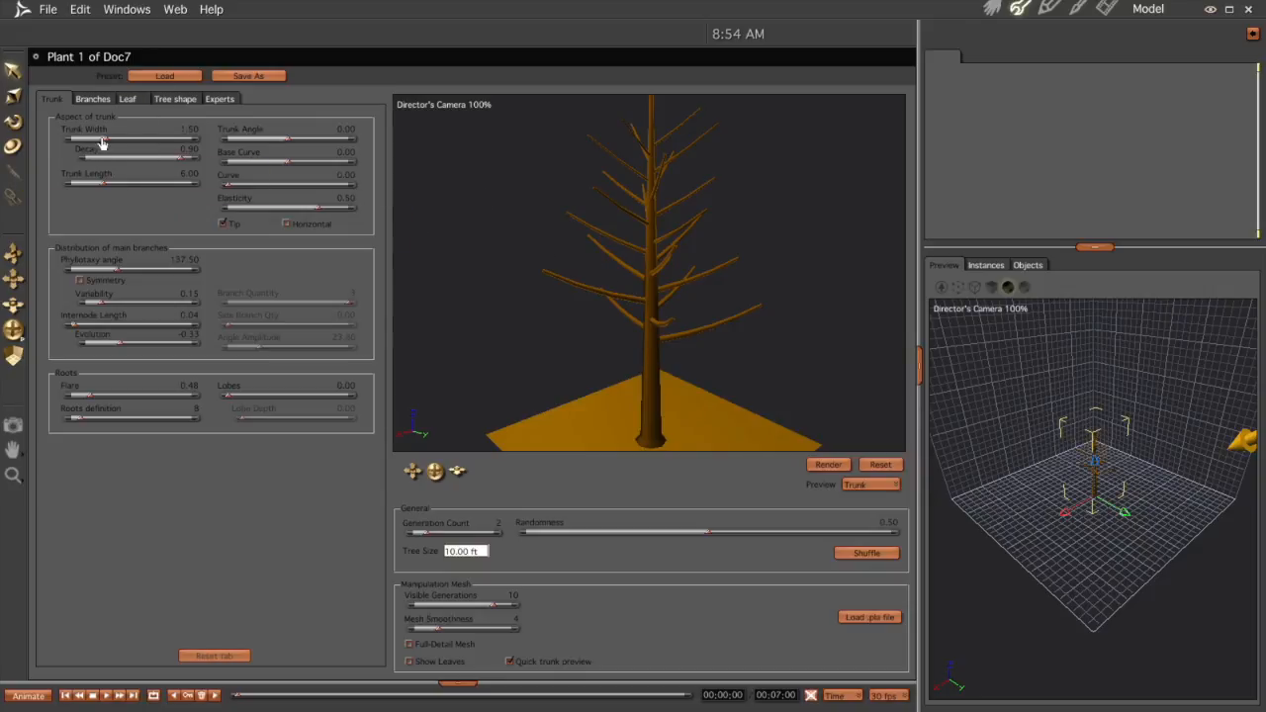
{"action": "left_click_drag", "start_coordinate": [109, 142], "coordinate": [76, 141]}
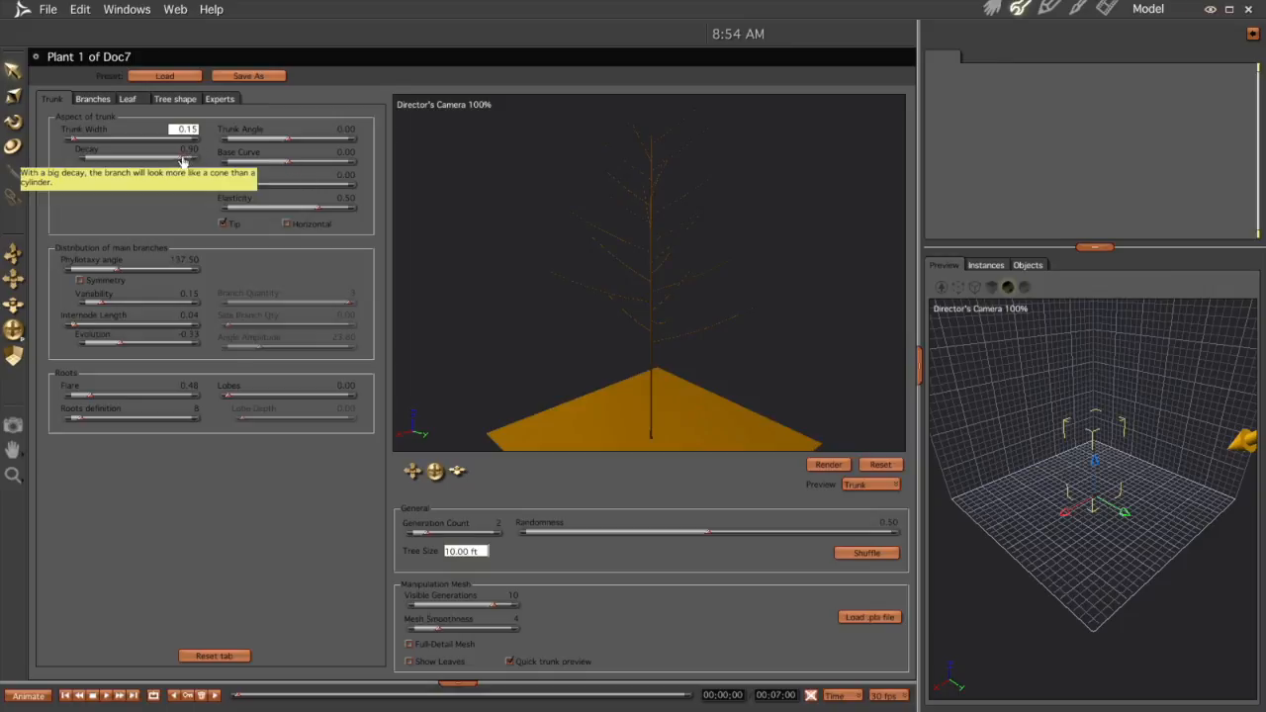
{"action": "left_click_drag", "start_coordinate": [181, 161], "coordinate": [68, 160]}
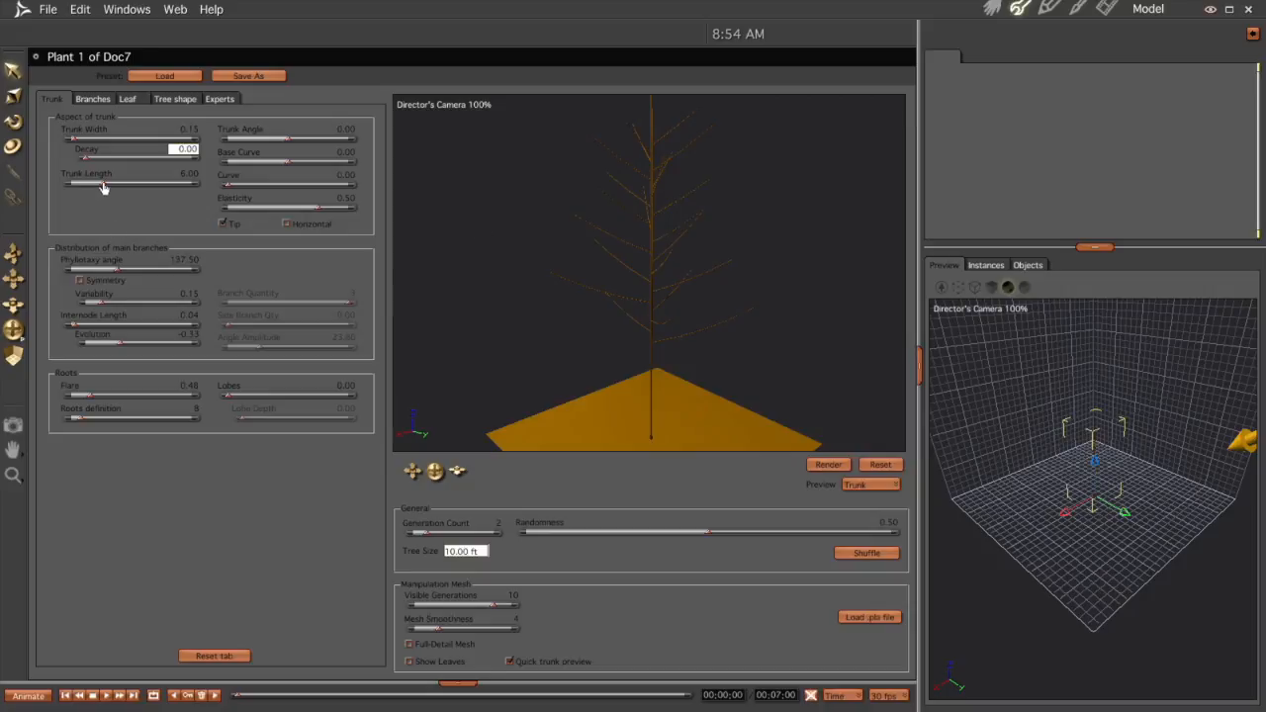
{"action": "left_click_drag", "start_coordinate": [100, 187], "coordinate": [61, 184]}
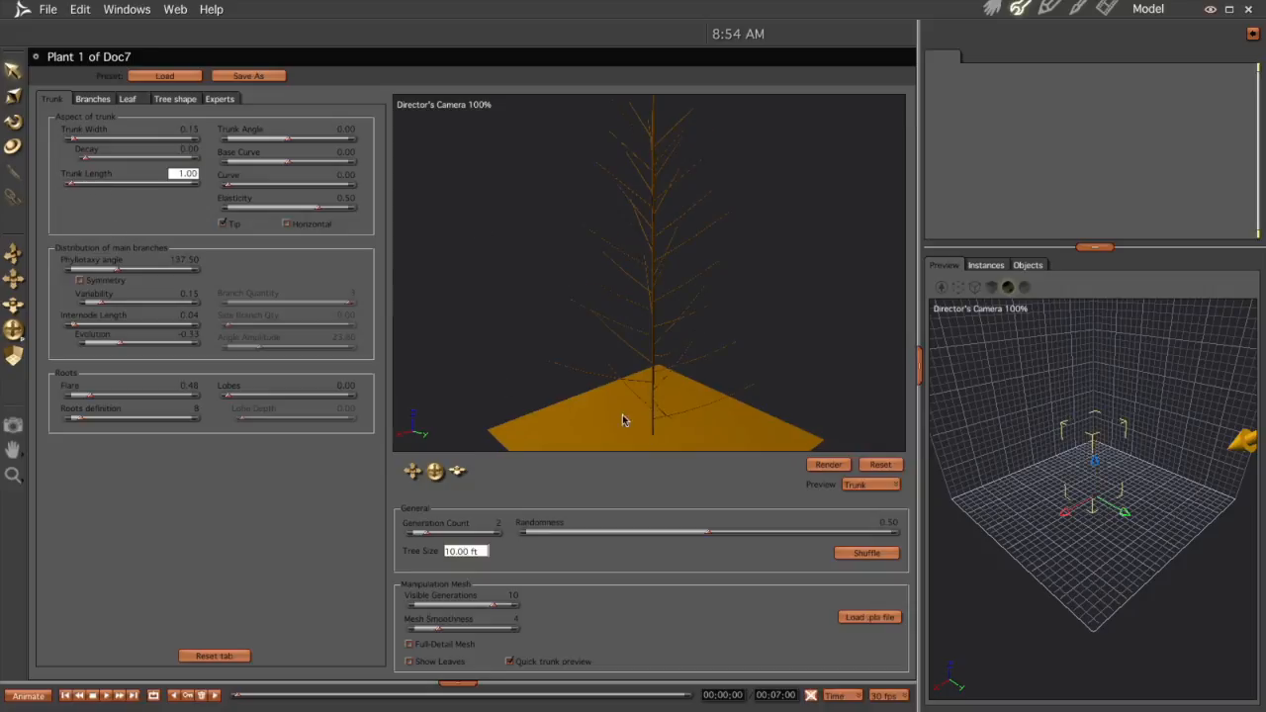
Set the length modifier for all branches to -1.00 and the trunk's internode length to 0.29.
{"action": "left_click", "coordinate": [96, 101]}
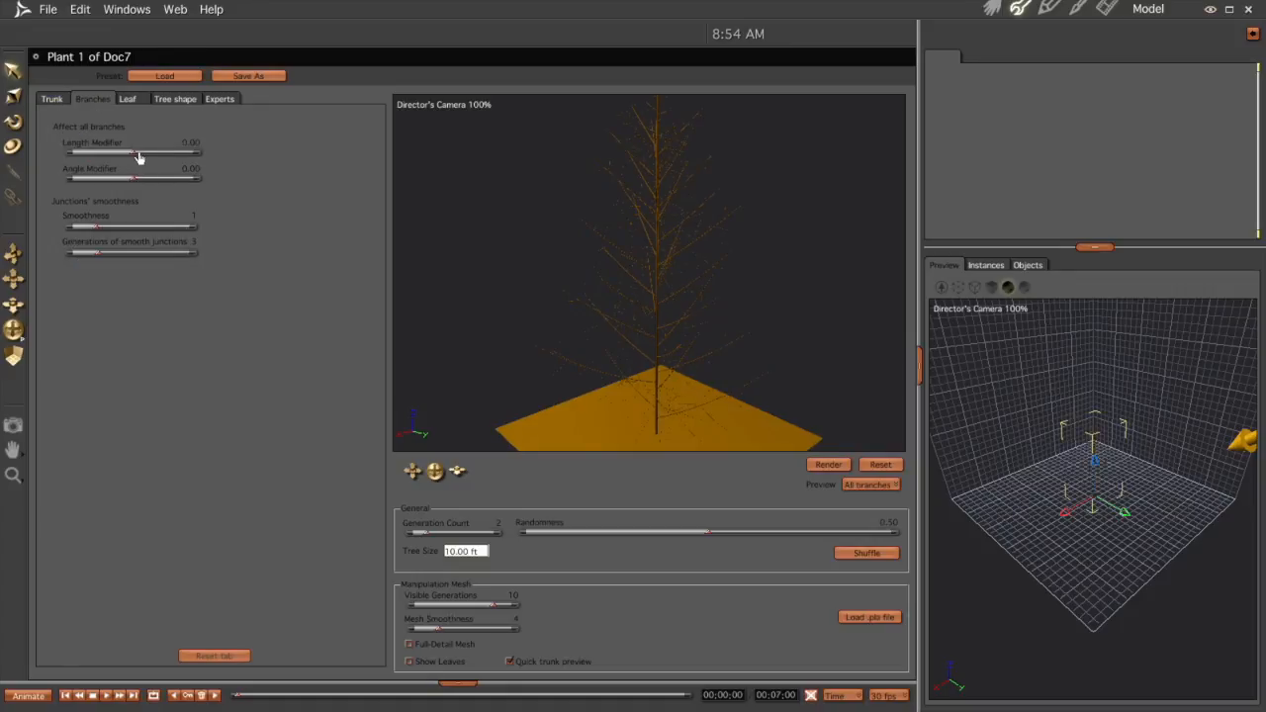
{"action": "left_click_drag", "start_coordinate": [134, 158], "coordinate": [63, 150]}
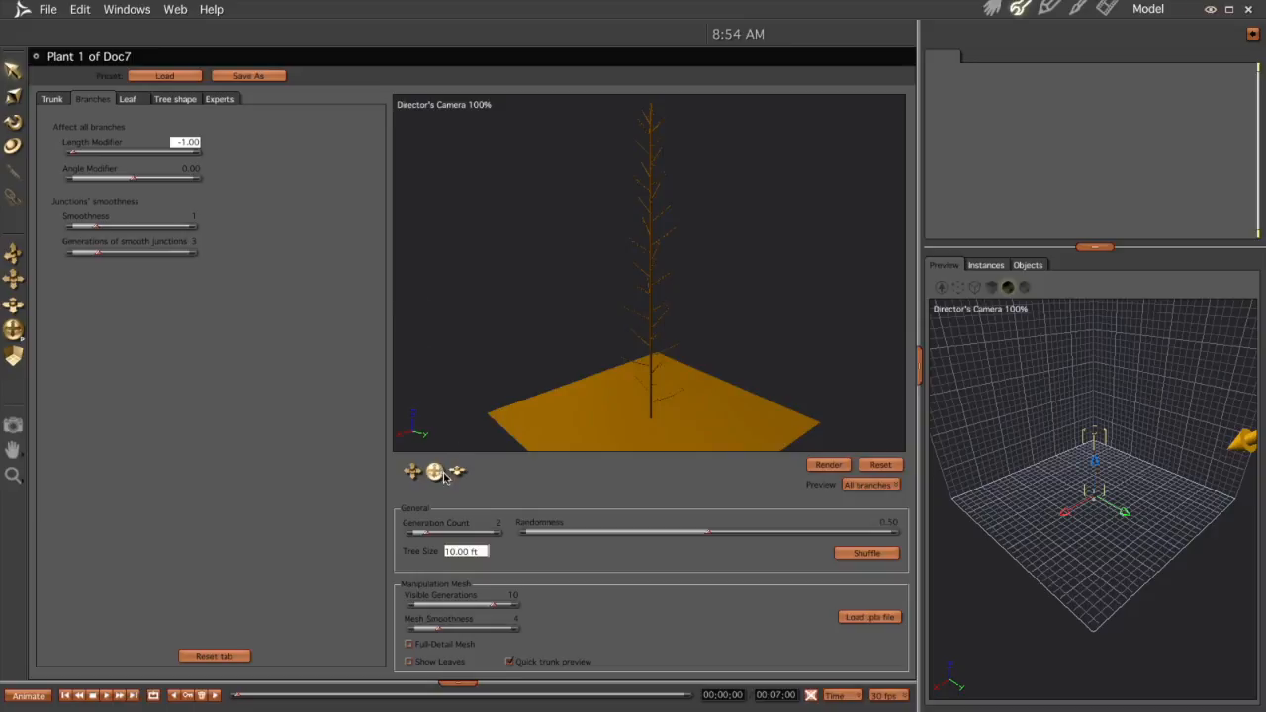
{"action": "left_click_drag", "start_coordinate": [457, 472], "coordinate": [630, 348]}
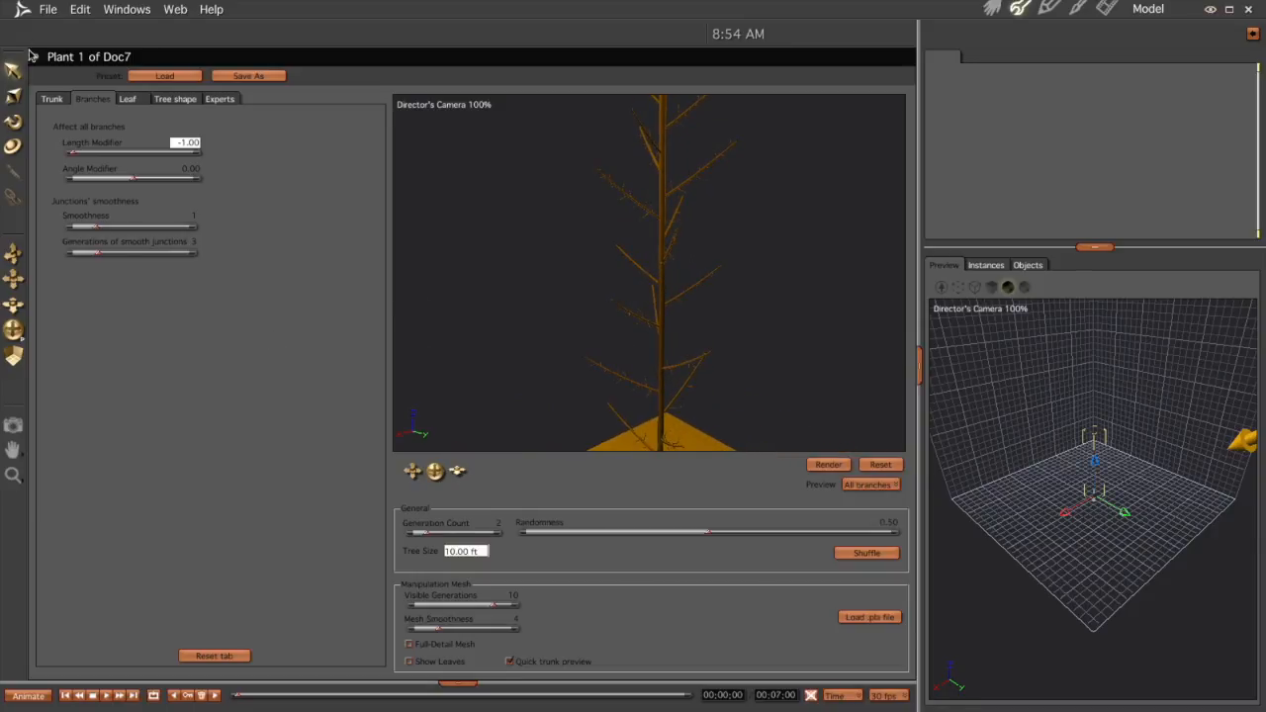
{"action": "left_click", "coordinate": [52, 99]}
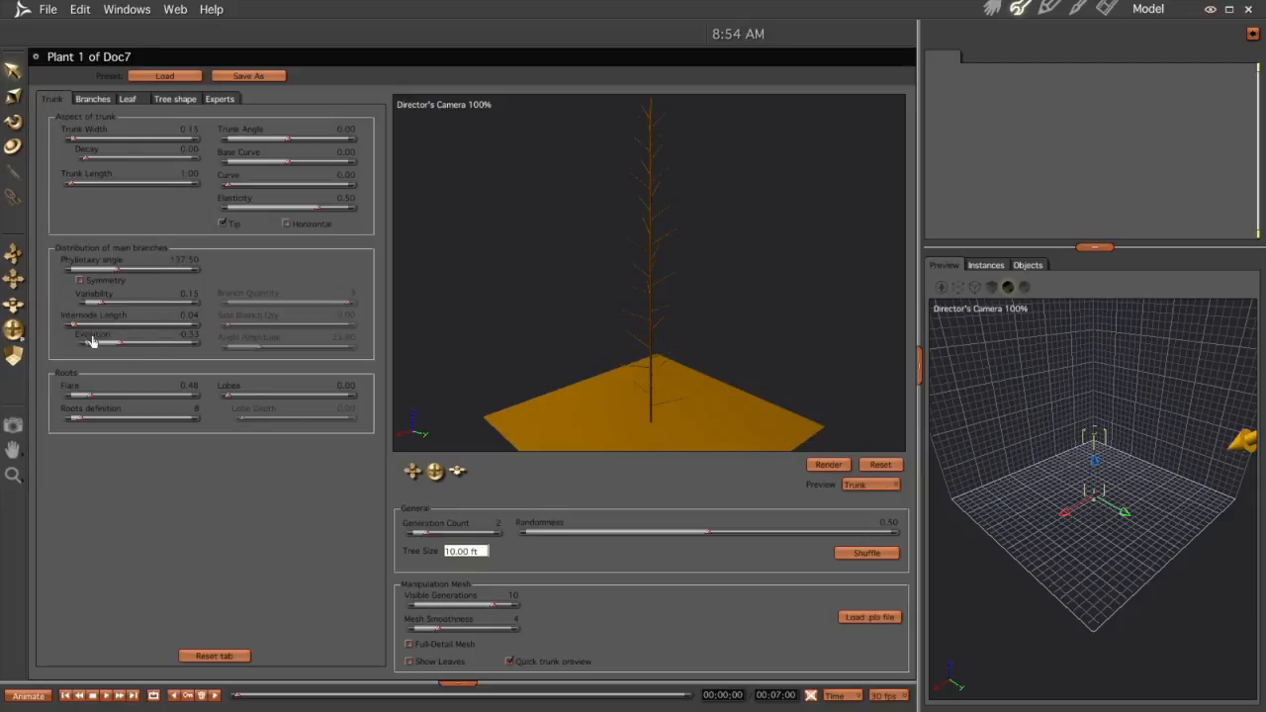
{"action": "left_click_drag", "start_coordinate": [76, 328], "coordinate": [115, 331]}
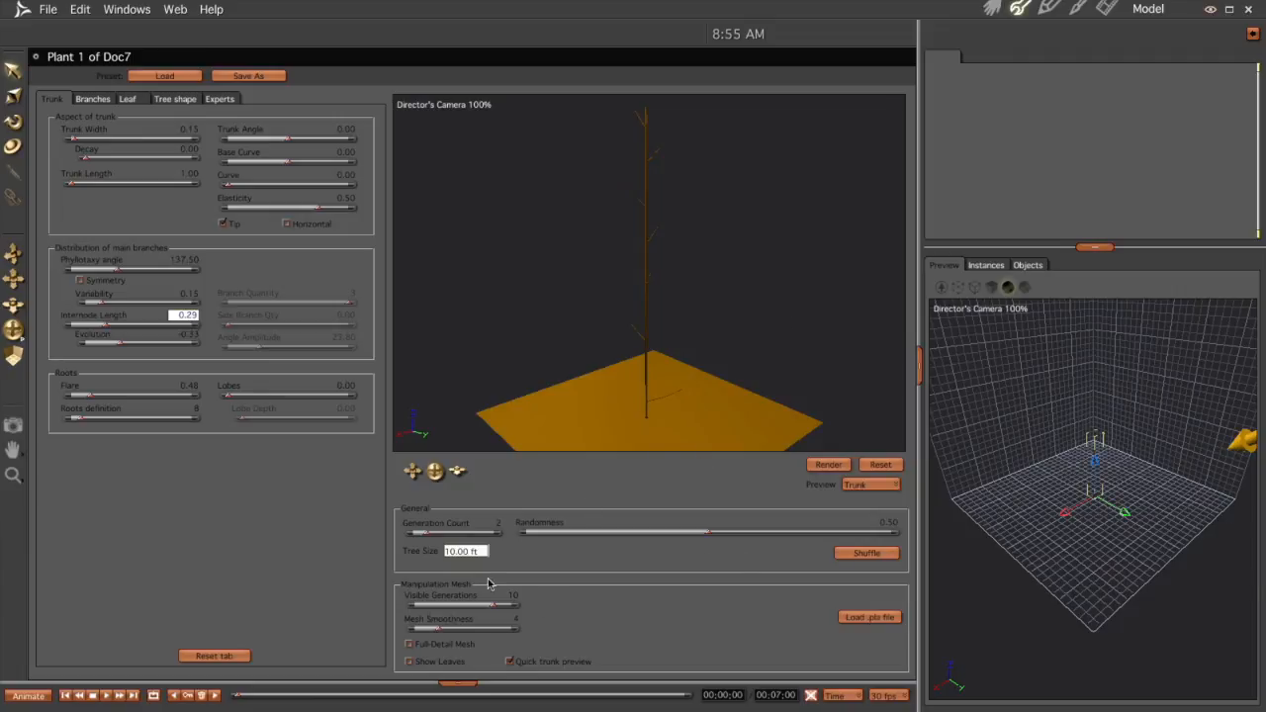
Enable the full-detail mesh and switch the plant preview to the whole tree.
{"action": "left_click", "coordinate": [410, 645]}
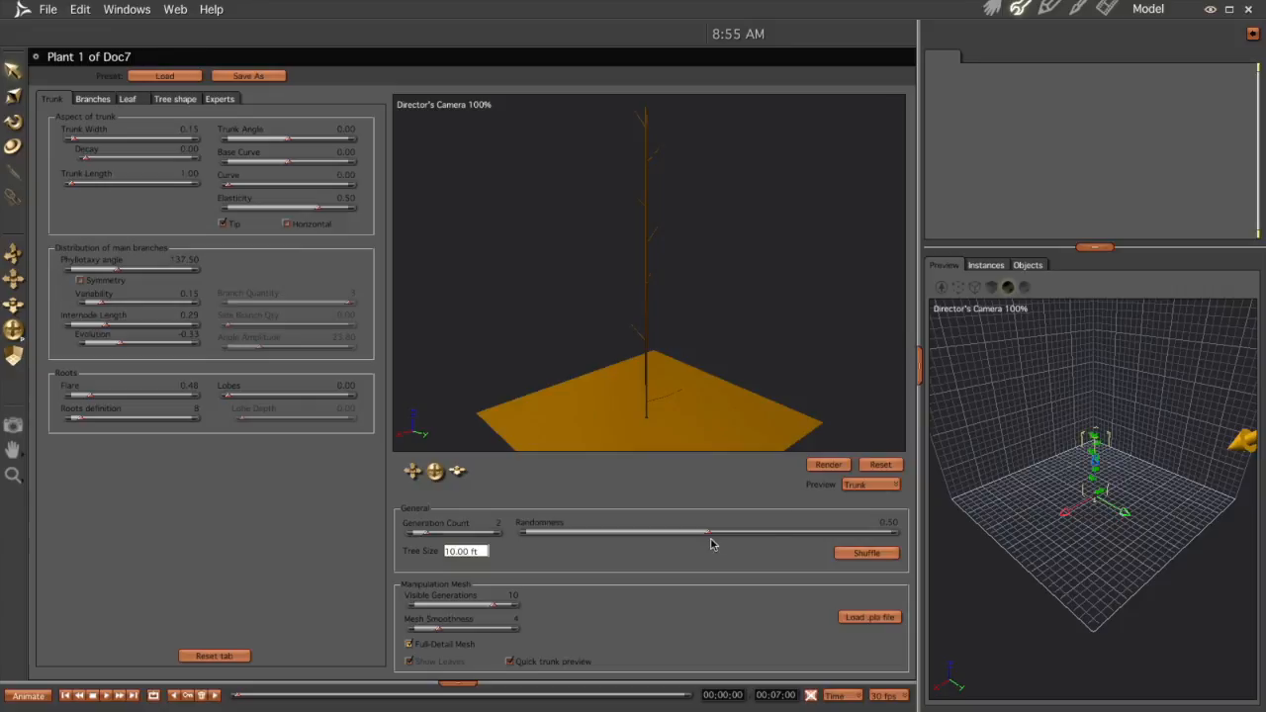
{"action": "left_click", "coordinate": [857, 489]}
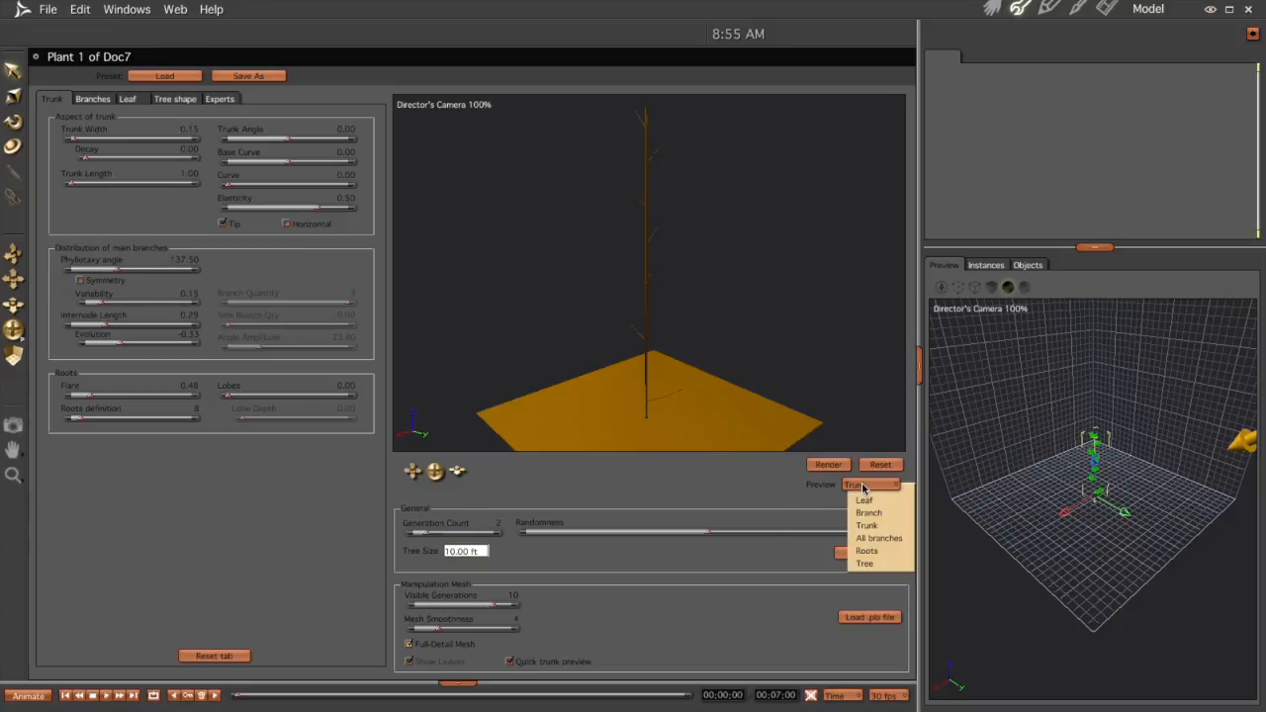
{"action": "left_click", "coordinate": [863, 564]}
{"action": "mouse_move", "coordinate": [435, 471]}
{"action": "left_mouse_down"}
{"action": "mouse_move", "coordinate": [451, 473]}
{"action": "mouse_move", "coordinate": [441, 460]}
{"action": "mouse_move", "coordinate": [441, 472]}
{"action": "left_mouse_up"}
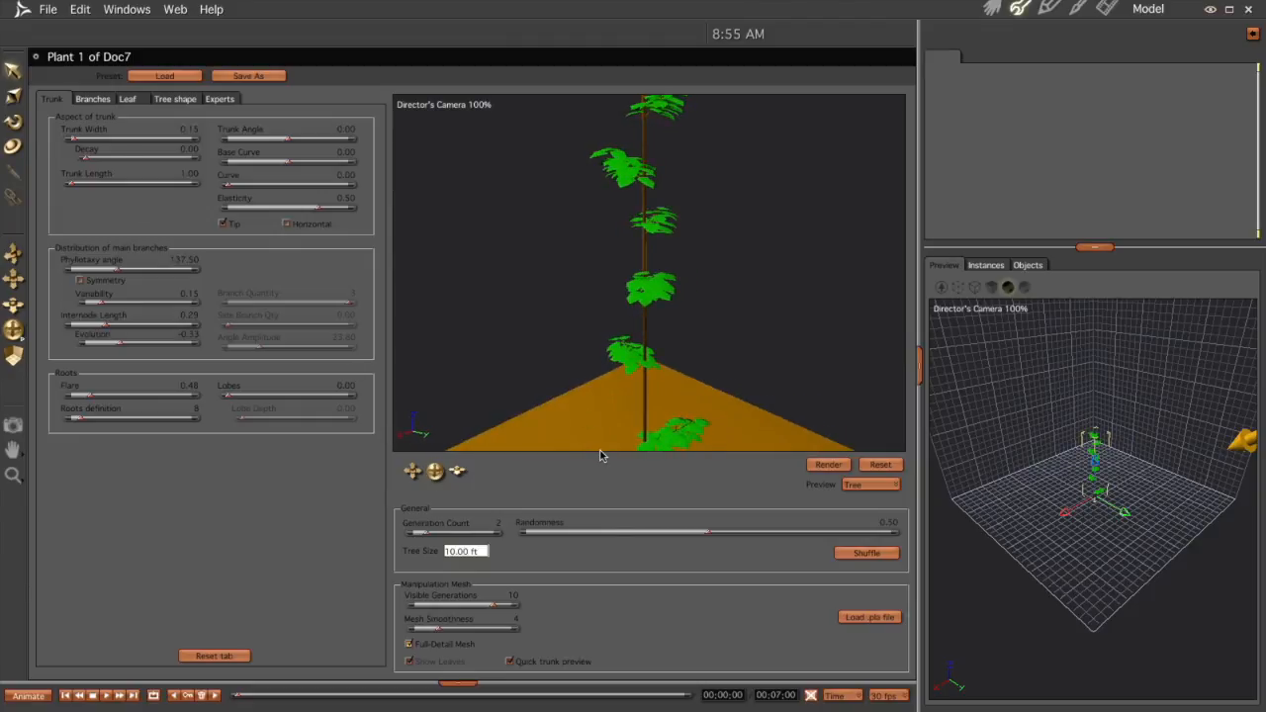
Clear the leaf from leaf set 1 so the plant carries no foliage.
{"action": "left_click", "coordinate": [128, 98]}
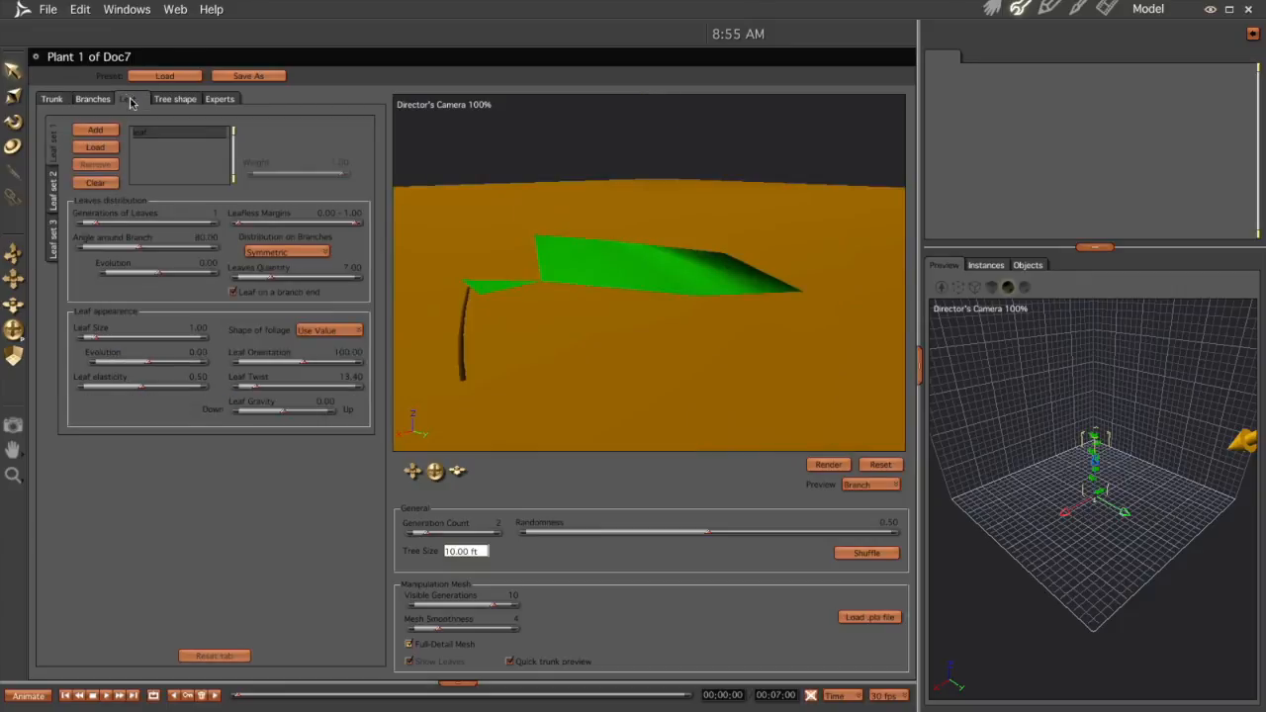
{"action": "left_click", "coordinate": [97, 183]}
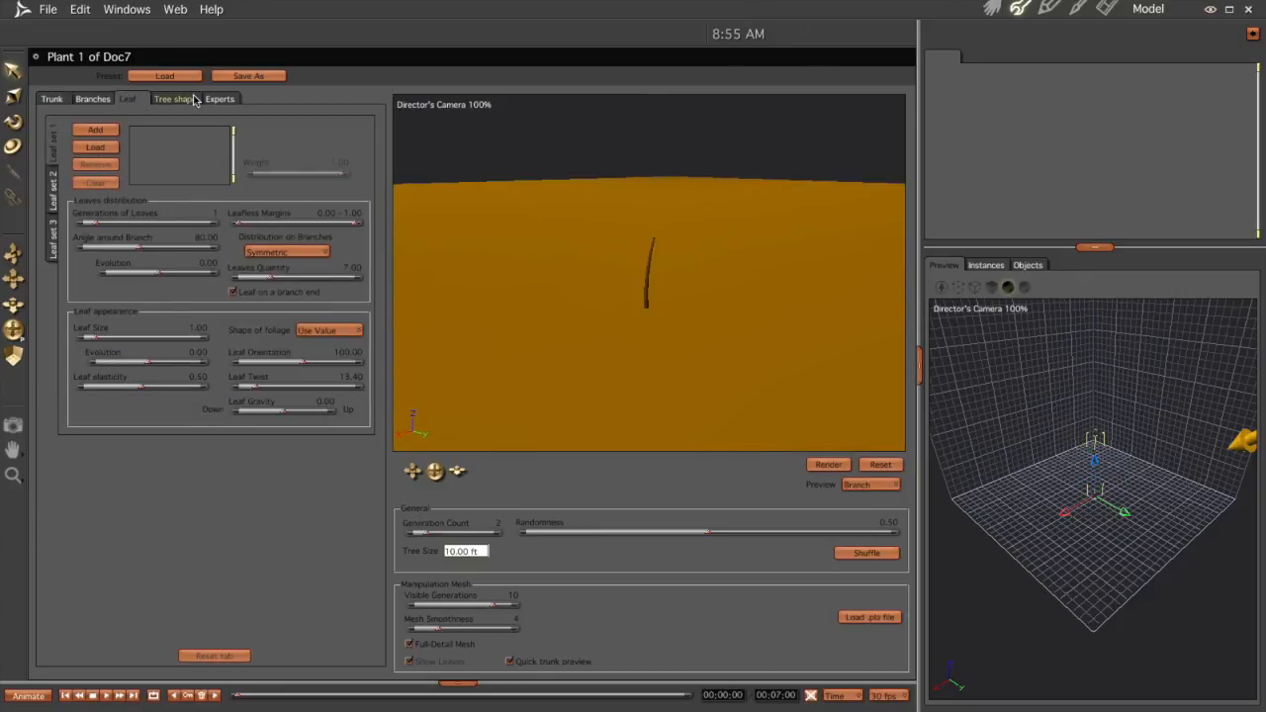
Set the start angle of the first-generation branches to 180 in the expert settings.
{"action": "left_click", "coordinate": [92, 98]}
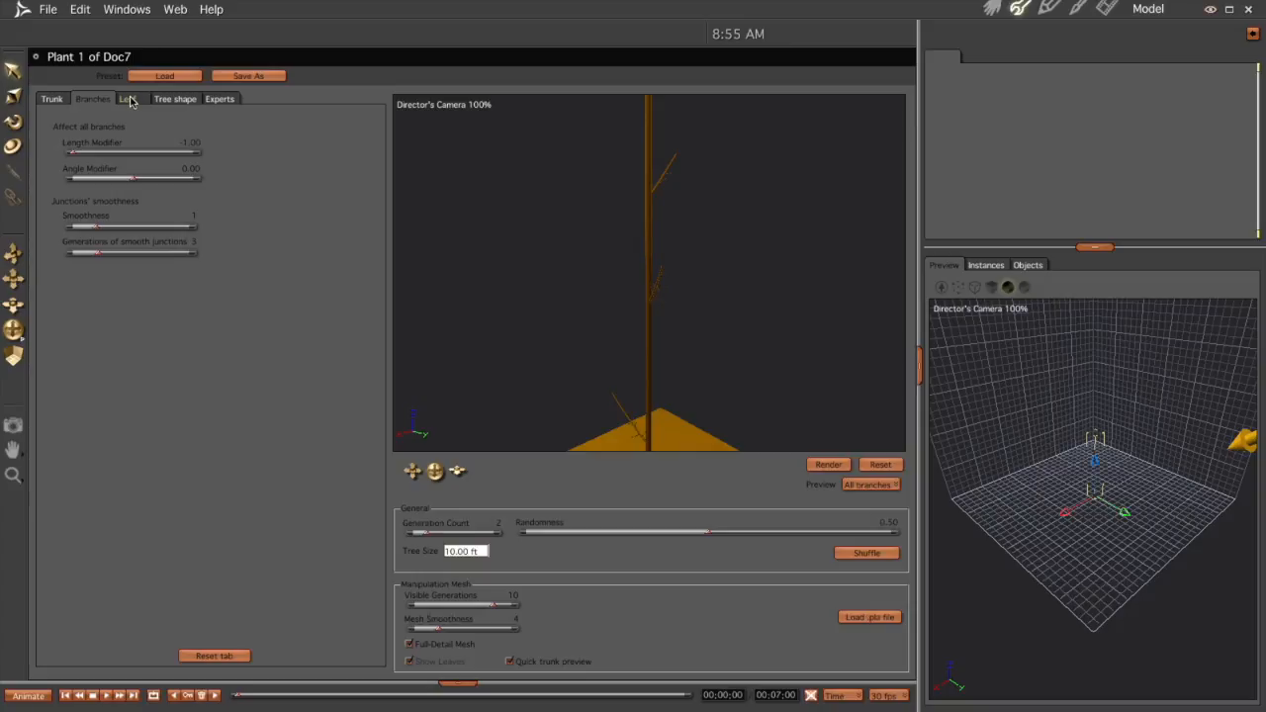
{"action": "left_click", "coordinate": [181, 101]}
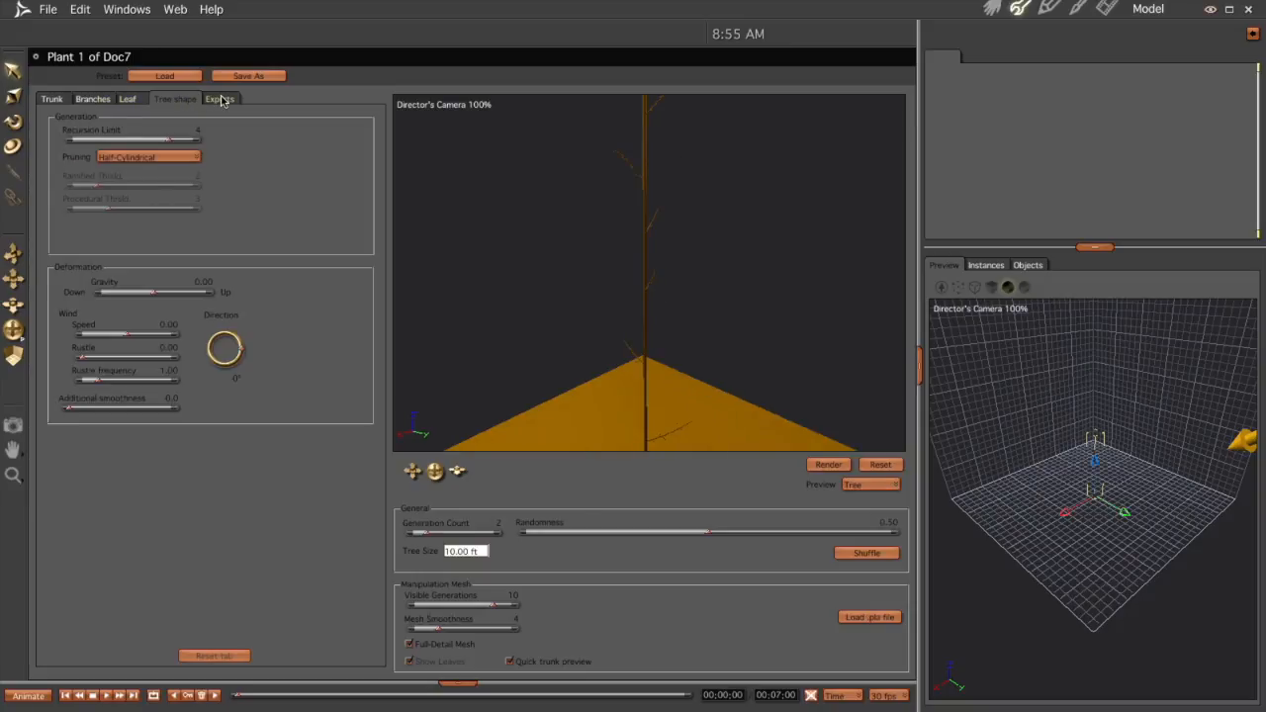
{"action": "left_click", "coordinate": [220, 100]}
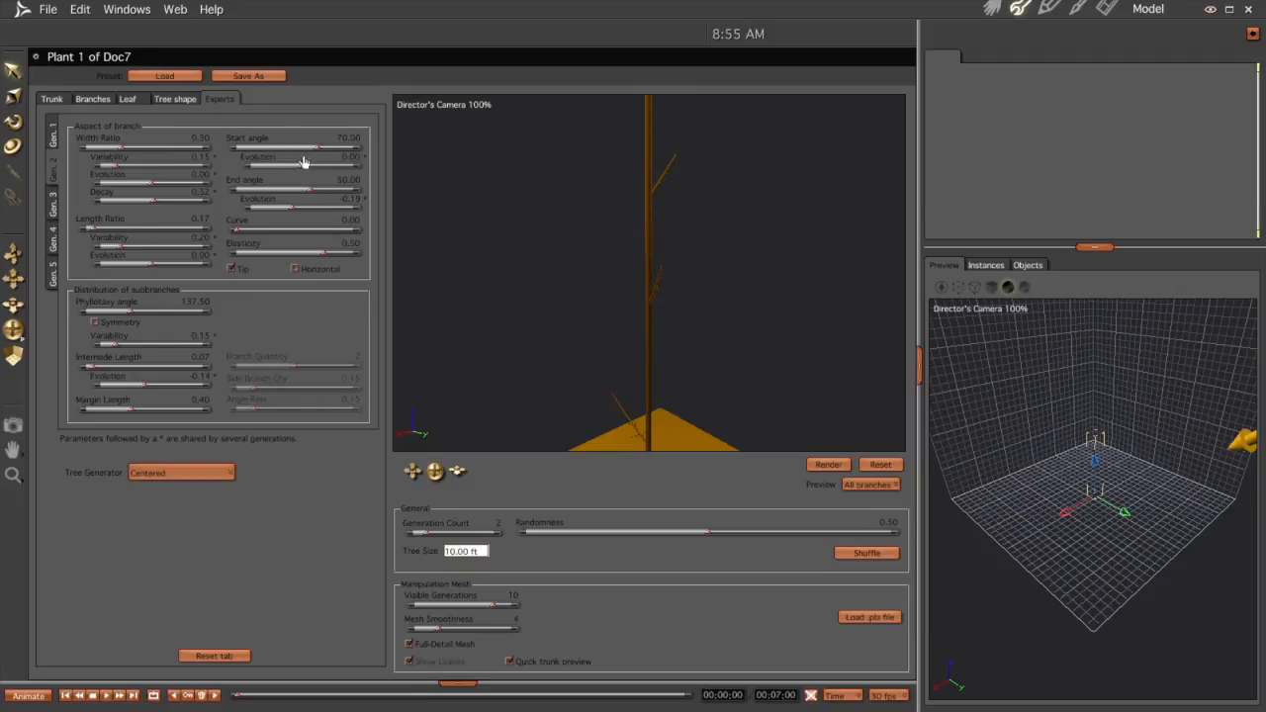
{"action": "left_click", "coordinate": [55, 138]}
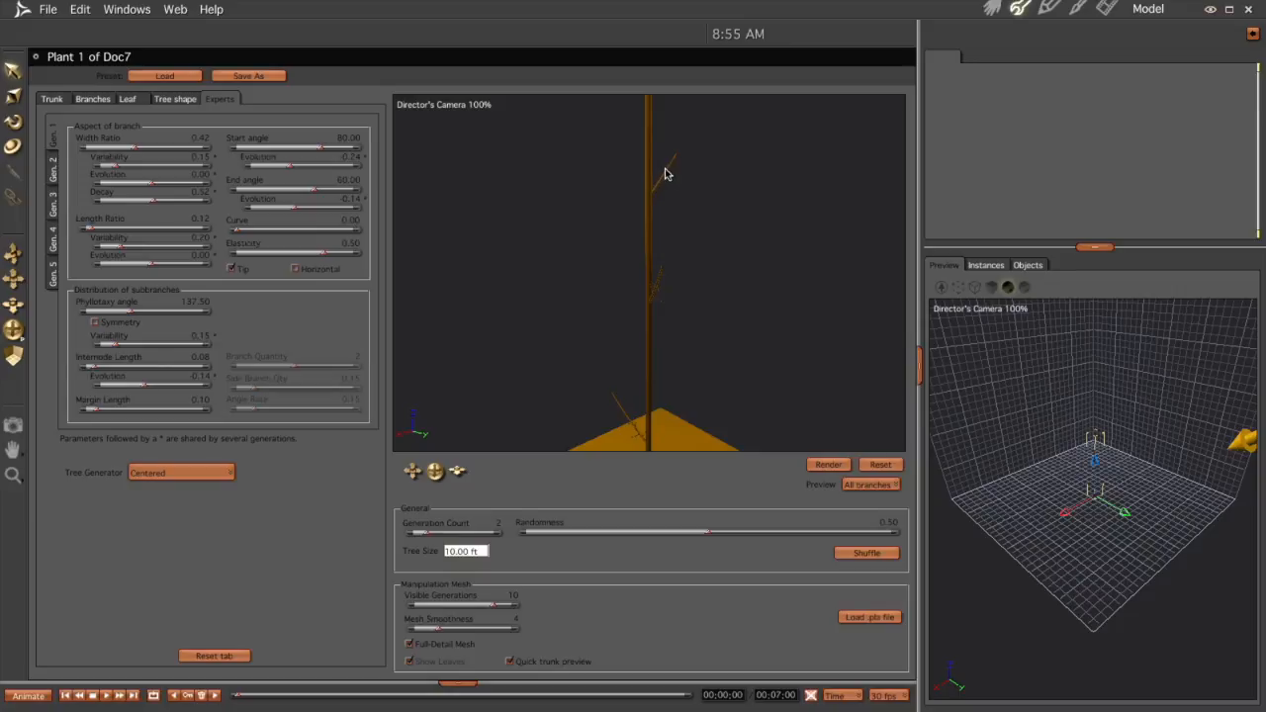
{"action": "left_click", "coordinate": [345, 140]}
{"action": "key", "text": "BackSpace"}
{"action": "type", "text": "180"}
{"action": "key", "text": "Tab"}
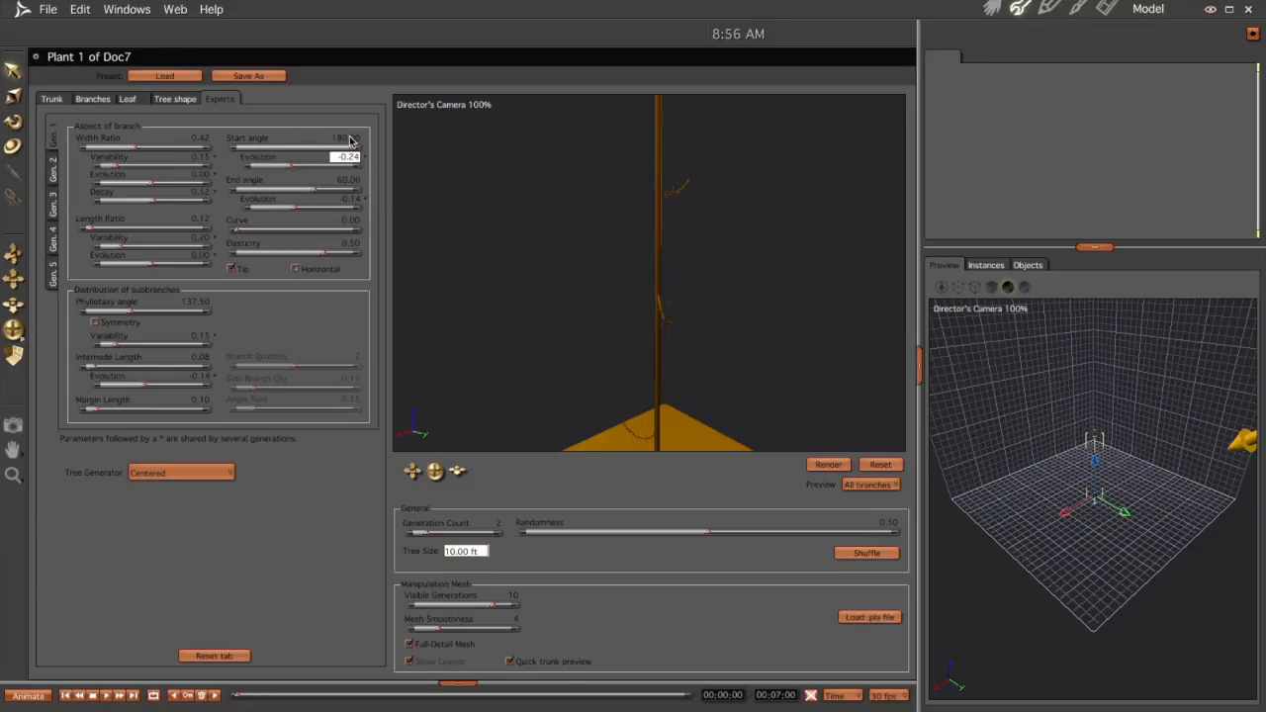
Try an end angle of 90 for the first-generation branches.
{"action": "left_click", "coordinate": [346, 181]}
{"action": "type", "text": "90"}
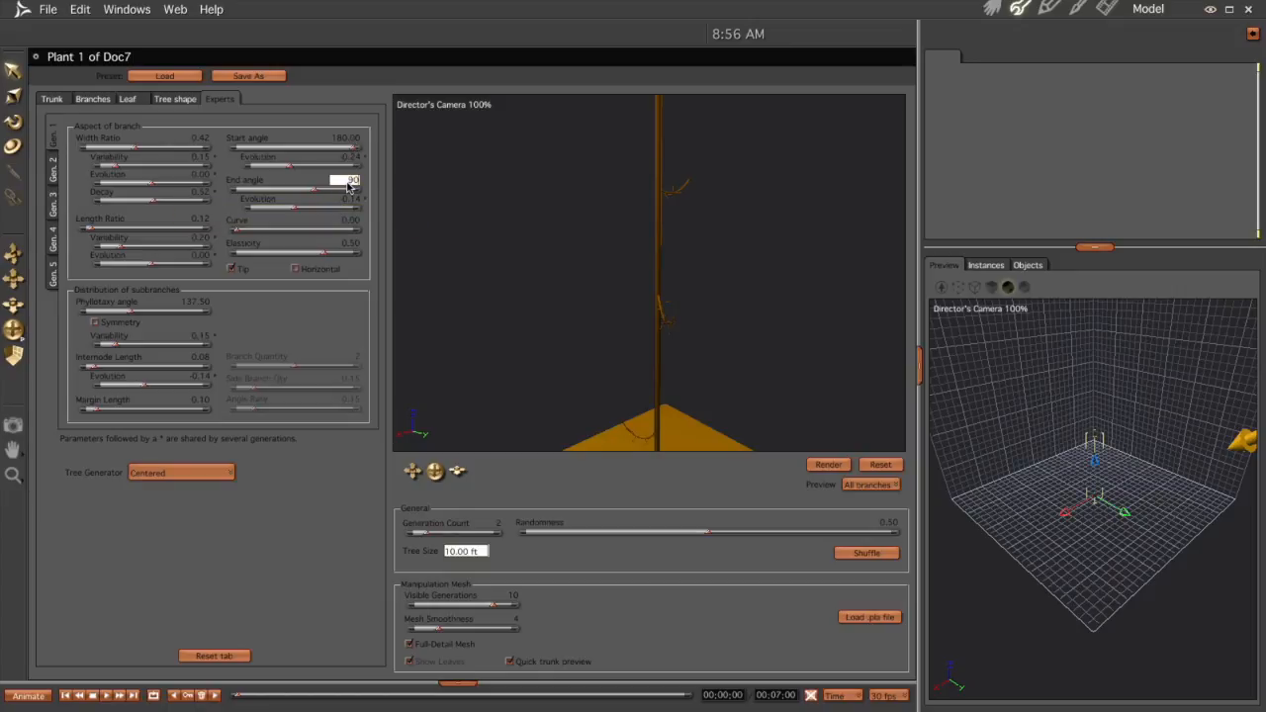
{"action": "key", "text": "Tab"}
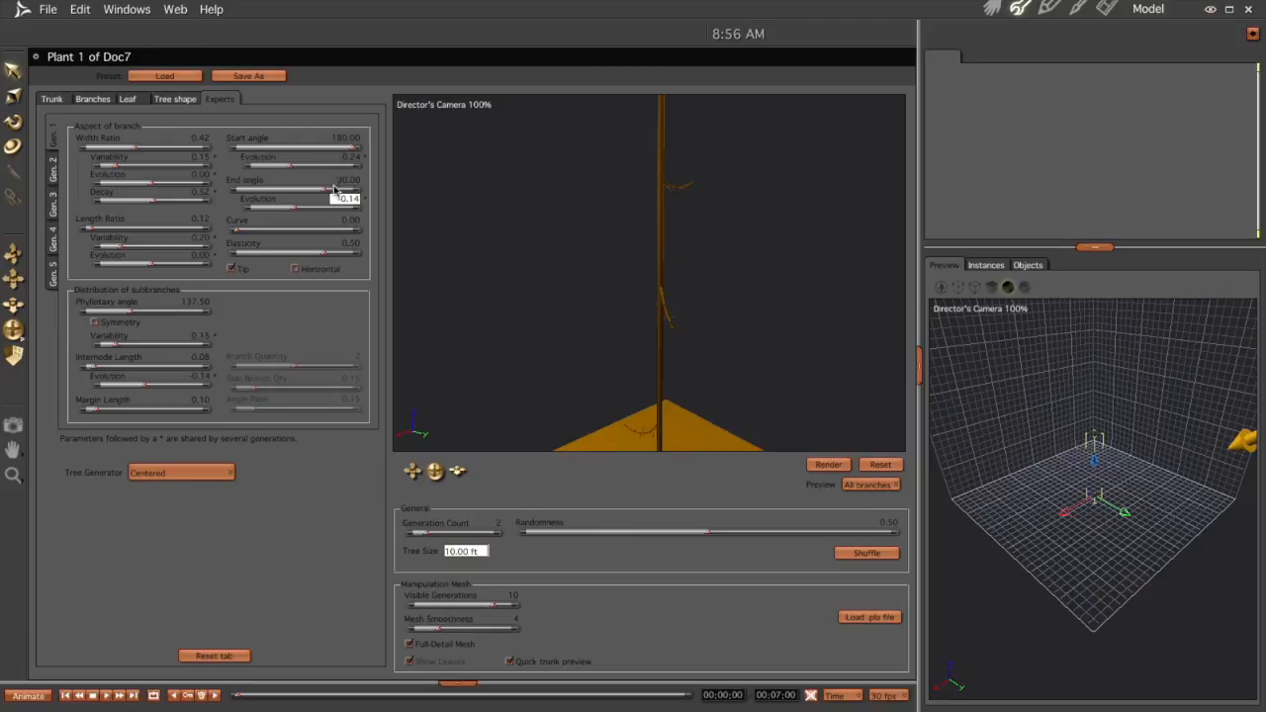
Set the first-generation branches' end angle to -90 and their width ratio to 1.00.
{"action": "left_click", "coordinate": [344, 184]}
{"action": "key", "text": "BackSpace"}
{"action": "key", "text": "Tab"}
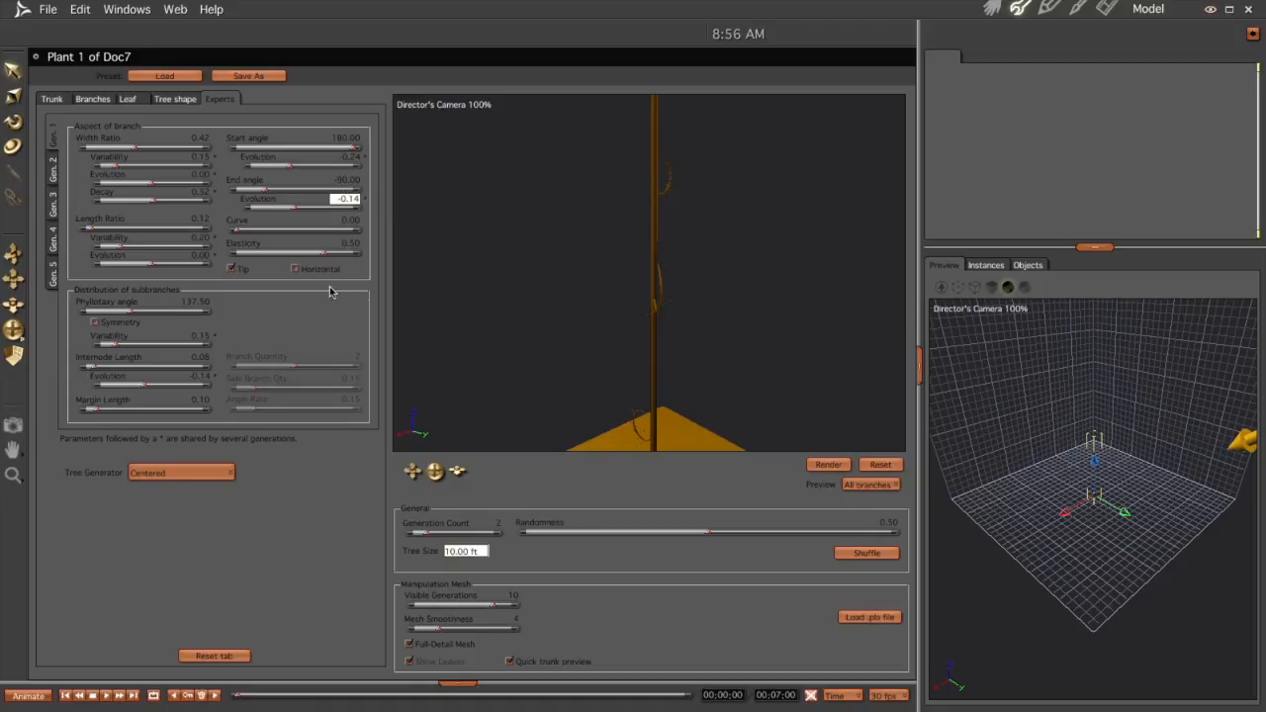
{"action": "mouse_move", "coordinate": [434, 472]}
{"action": "left_mouse_down"}
{"action": "mouse_move", "coordinate": [460, 471]}
{"action": "mouse_move", "coordinate": [438, 479]}
{"action": "left_mouse_up"}
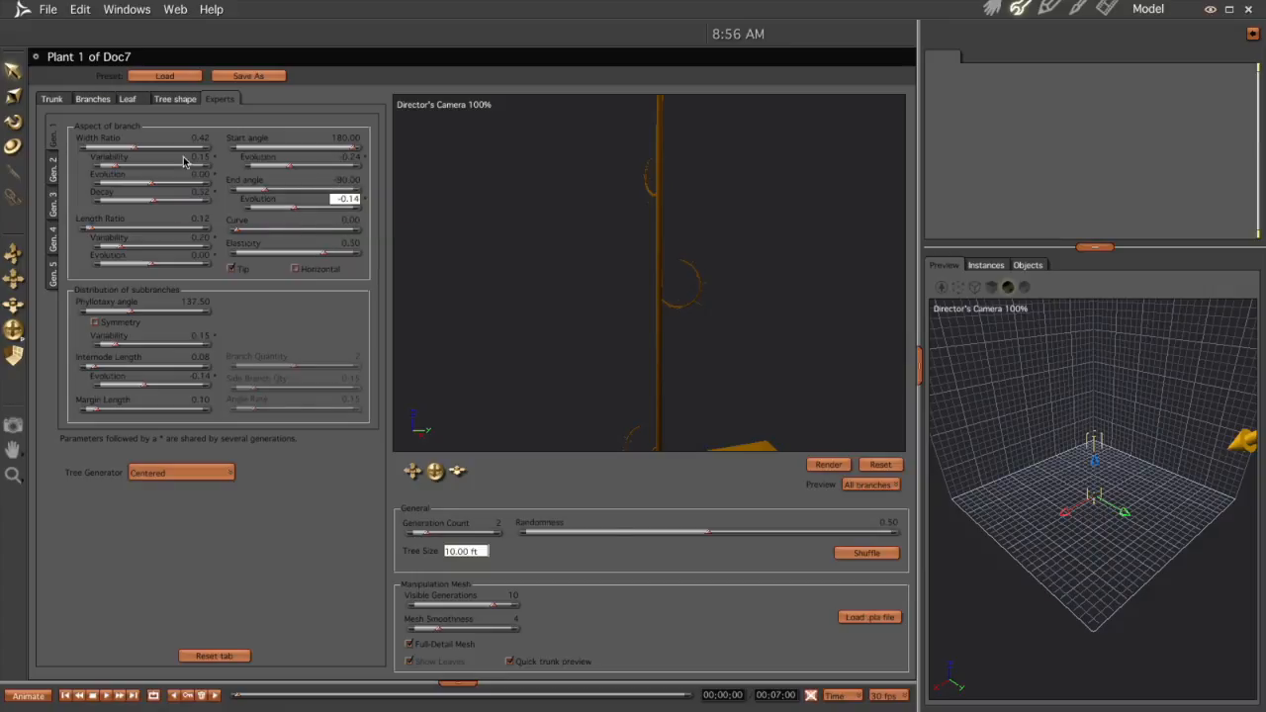
{"action": "left_click_drag", "start_coordinate": [133, 146], "coordinate": [223, 151]}
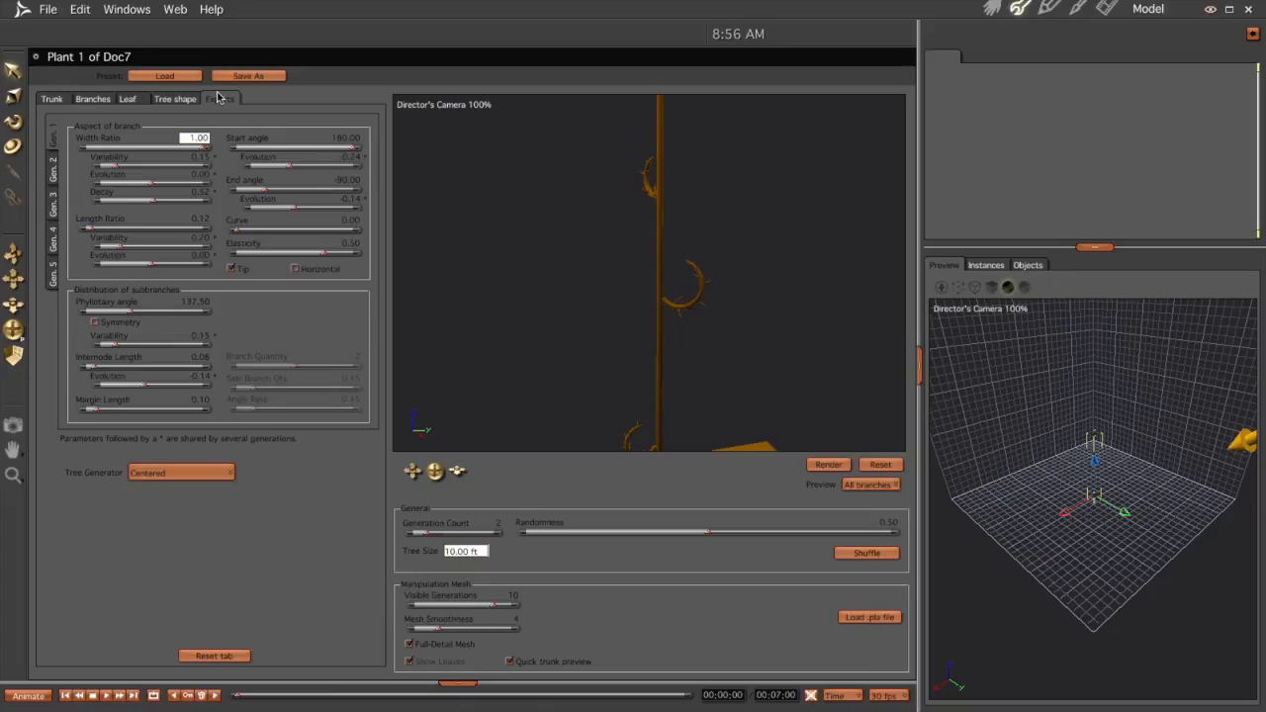
Set the second-generation branches' start angle to 180 and end angle to -90.
{"action": "left_click", "coordinate": [53, 170]}
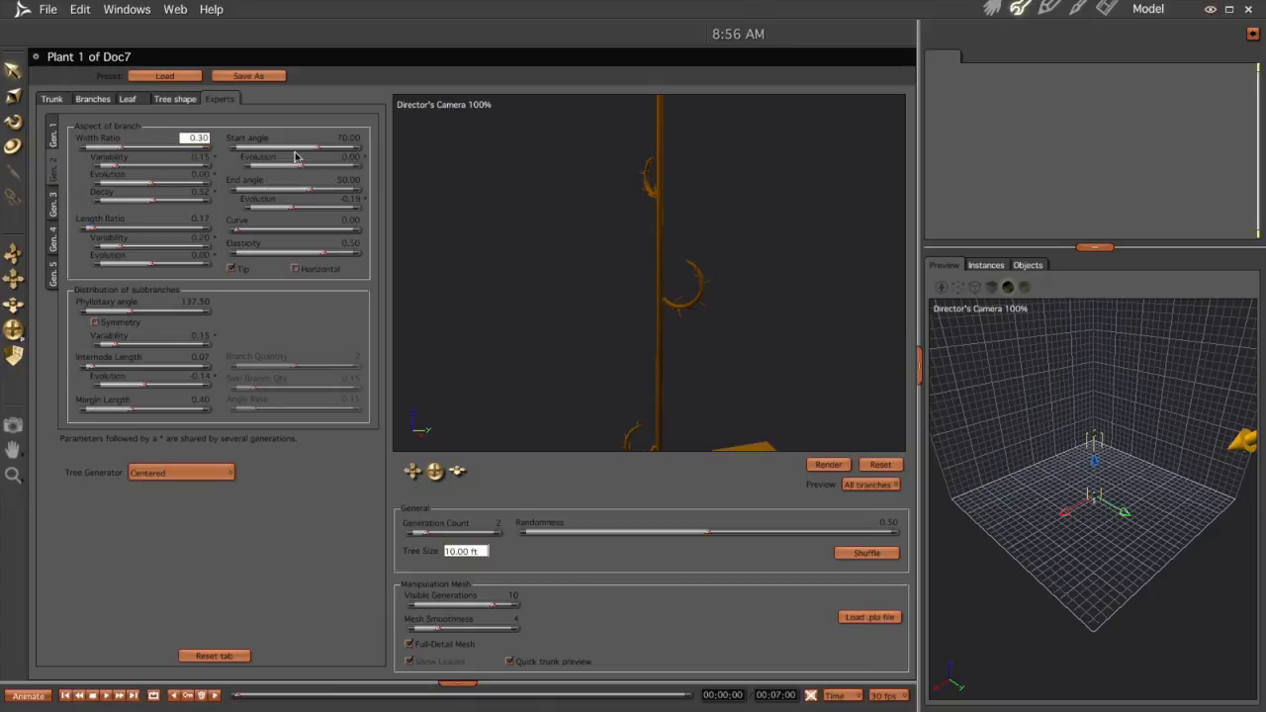
{"action": "left_click", "coordinate": [348, 139]}
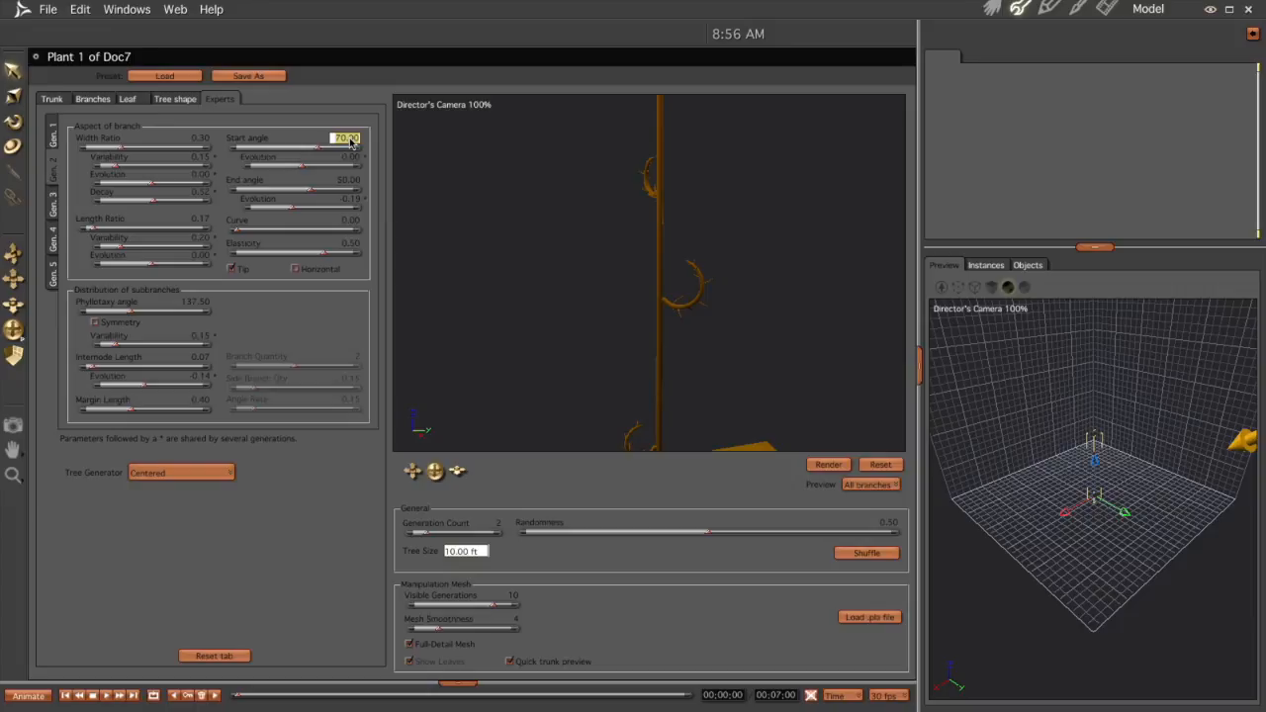
{"action": "type", "text": "50"}
{"action": "key", "text": "Tab"}
{"action": "left_click", "coordinate": [348, 181]}
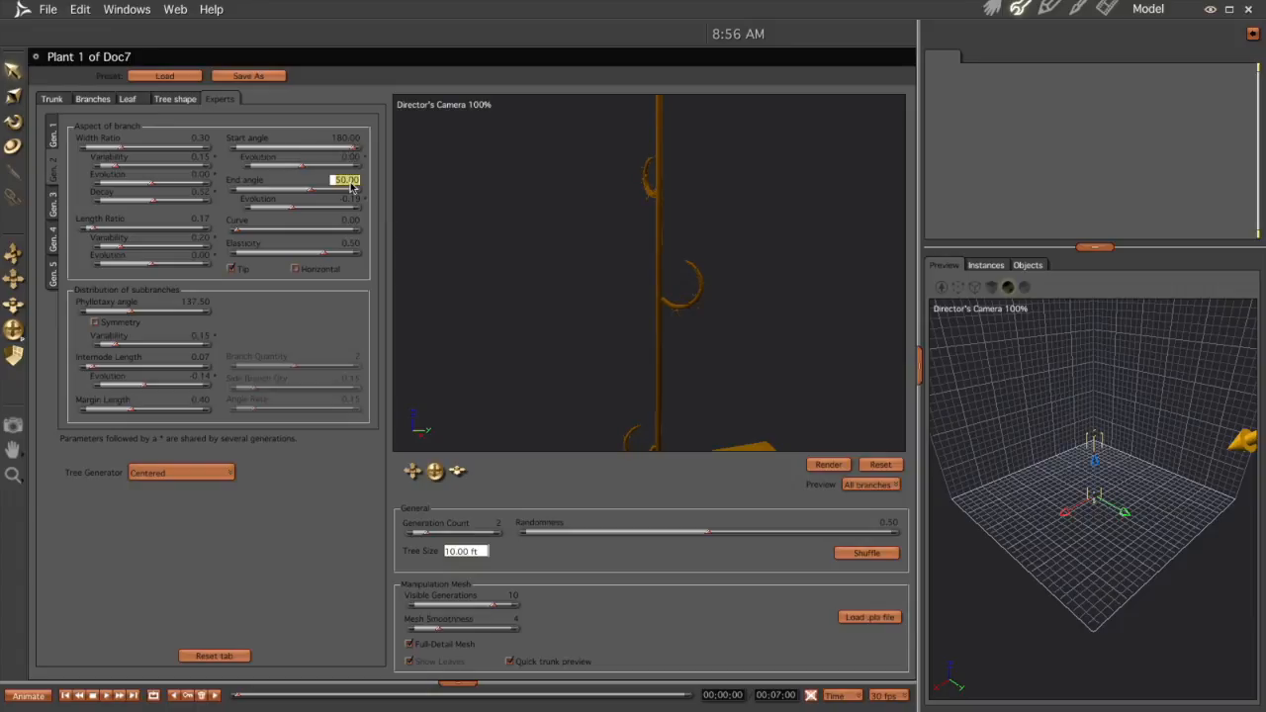
{"action": "key", "text": "BackSpace"}
{"action": "key", "text": "Tab"}
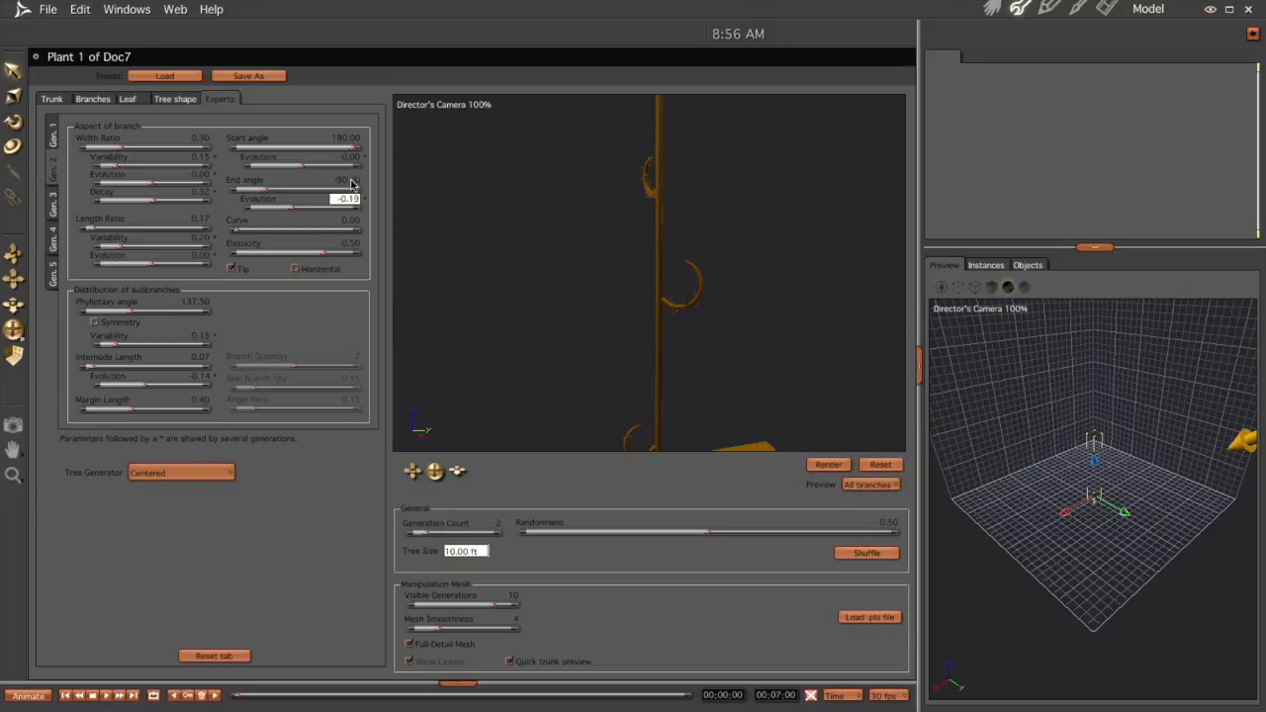
Try a second-generation width ratio of 1.00, settle on 0.33, and set the first-generation width ratio to 0.30.
{"action": "left_click_drag", "start_coordinate": [120, 148], "coordinate": [203, 159]}
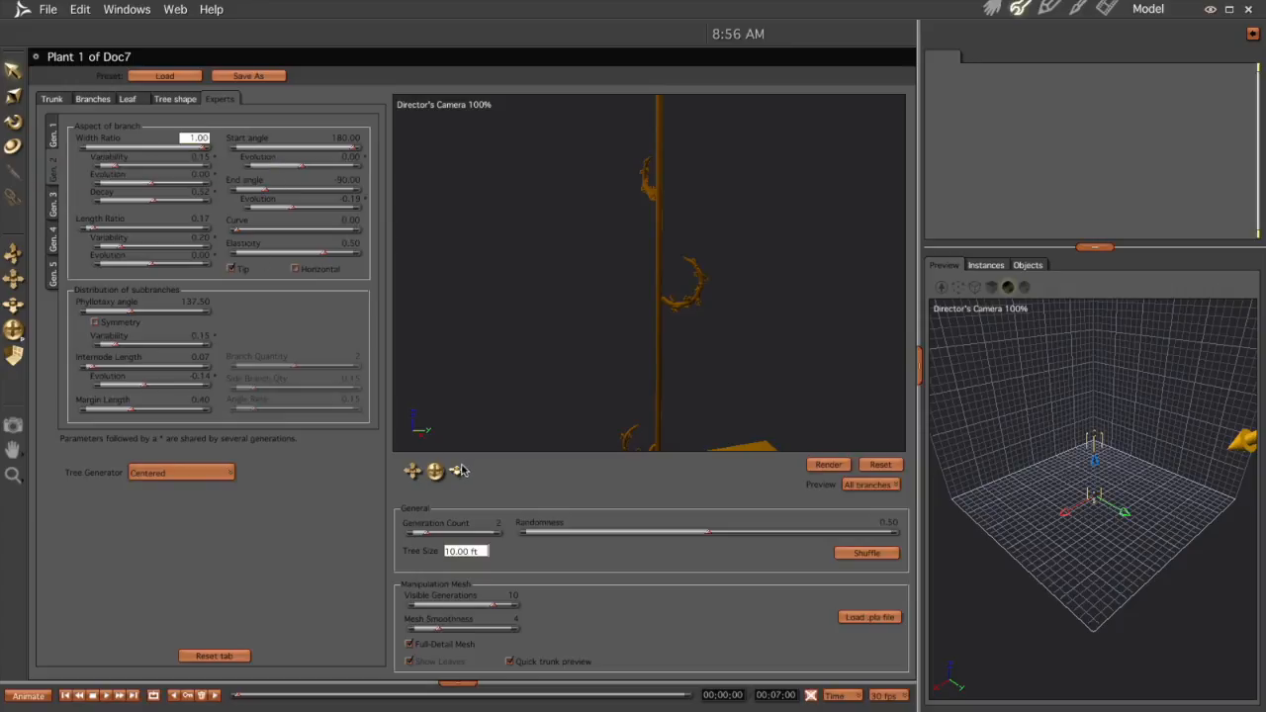
{"action": "mouse_move", "coordinate": [457, 473]}
{"action": "left_mouse_down"}
{"action": "mouse_move", "coordinate": [457, 512]}
{"action": "mouse_move", "coordinate": [459, 472]}
{"action": "left_mouse_up"}
{"action": "left_click", "coordinate": [199, 156]}
{"action": "left_click_drag", "start_coordinate": [201, 149], "coordinate": [125, 155]}
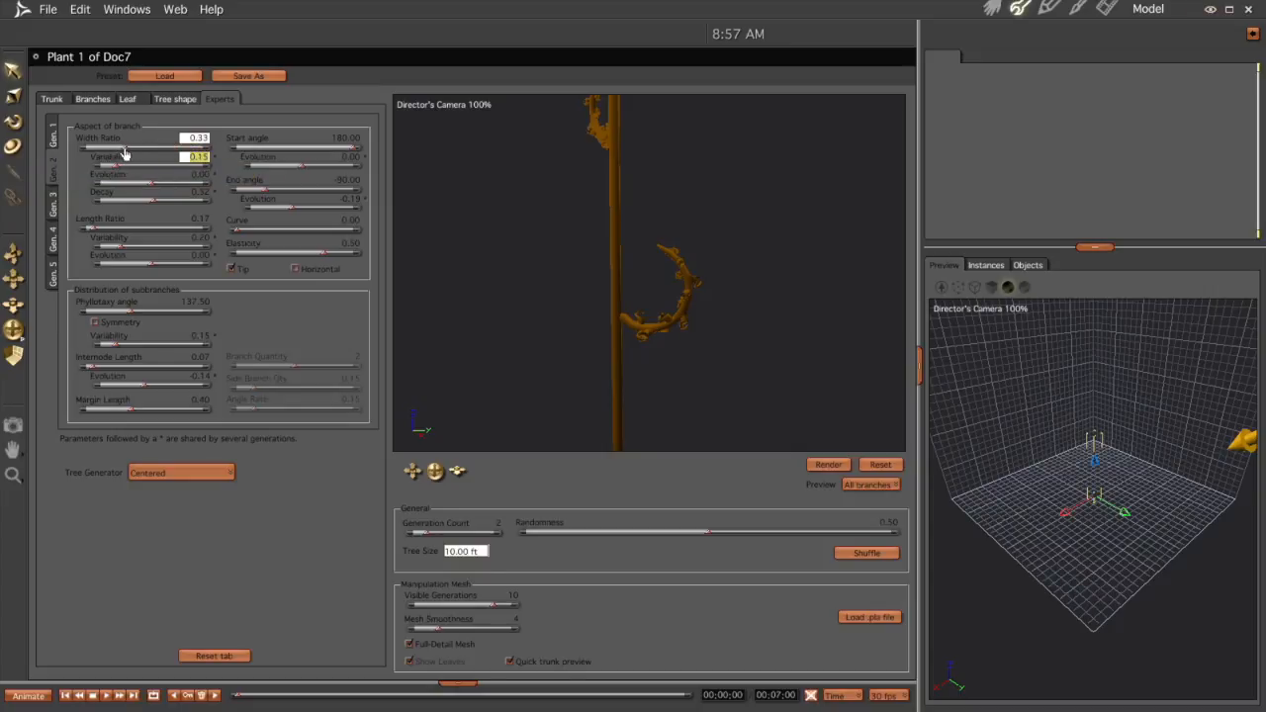
{"action": "left_click", "coordinate": [54, 138]}
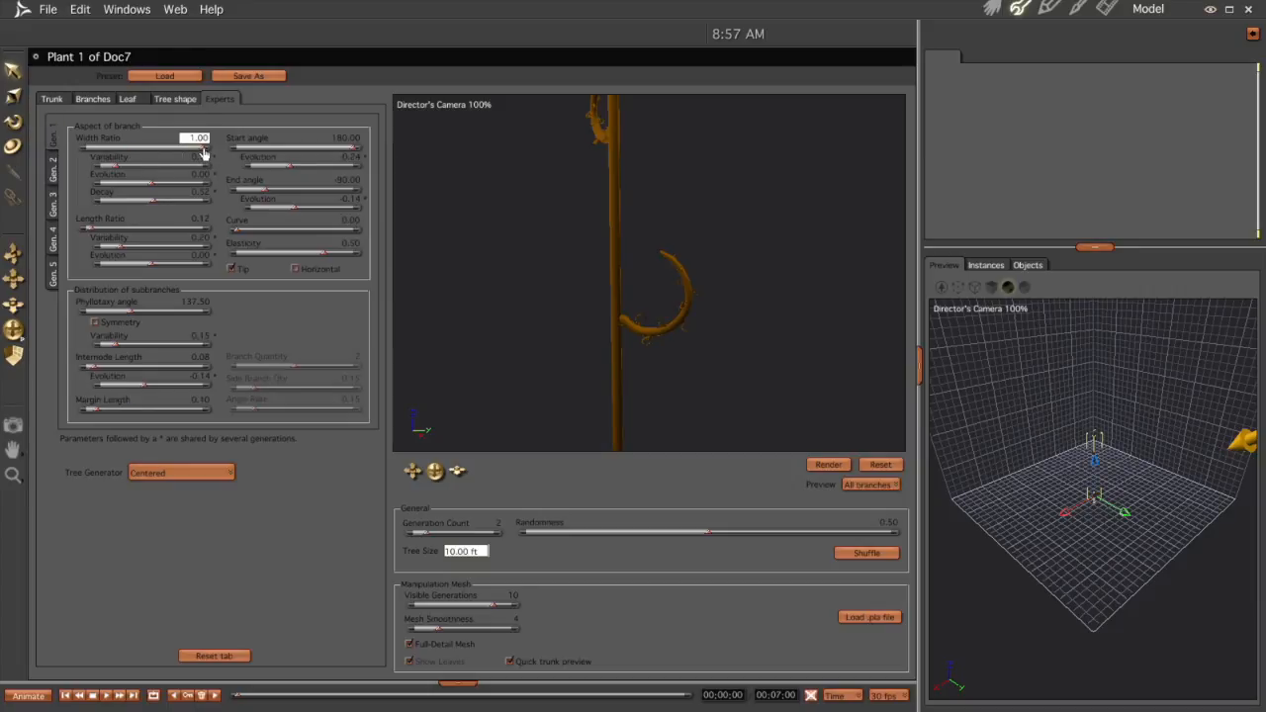
{"action": "left_click_drag", "start_coordinate": [203, 152], "coordinate": [128, 154]}
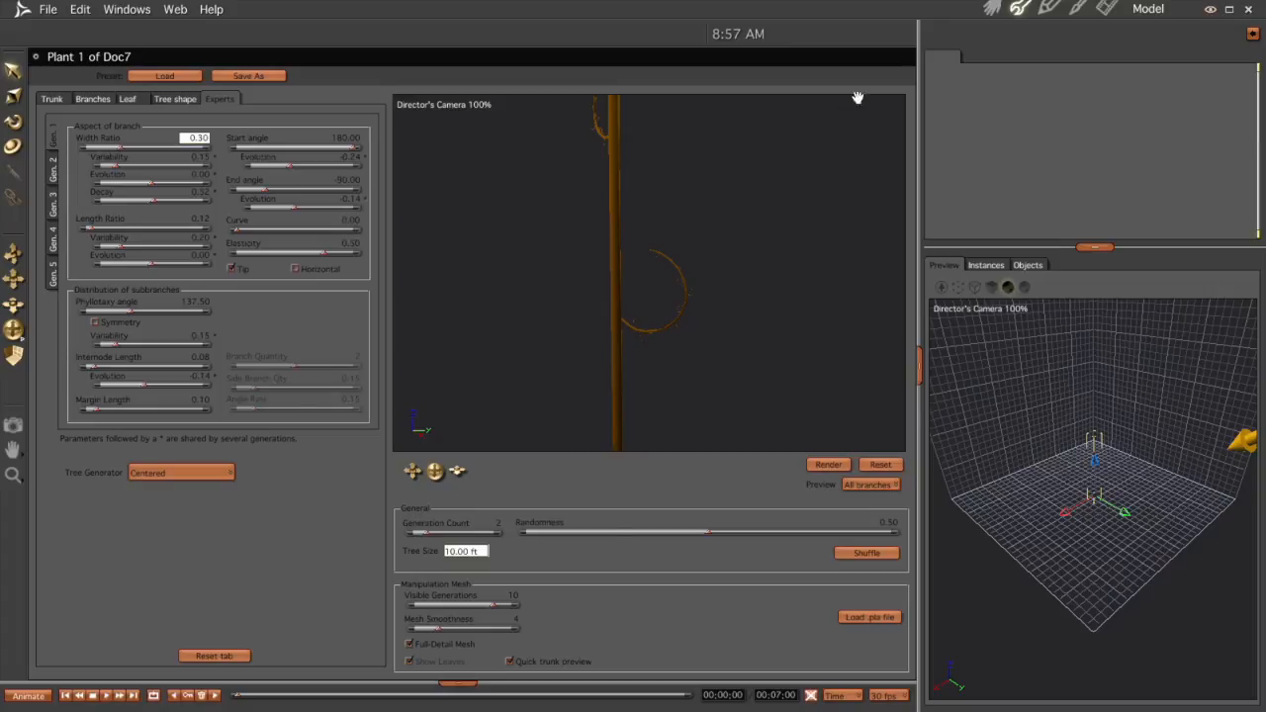
Return to the scene assembly view and examine the plant's curled branches up close.
{"action": "left_click", "coordinate": [993, 10]}
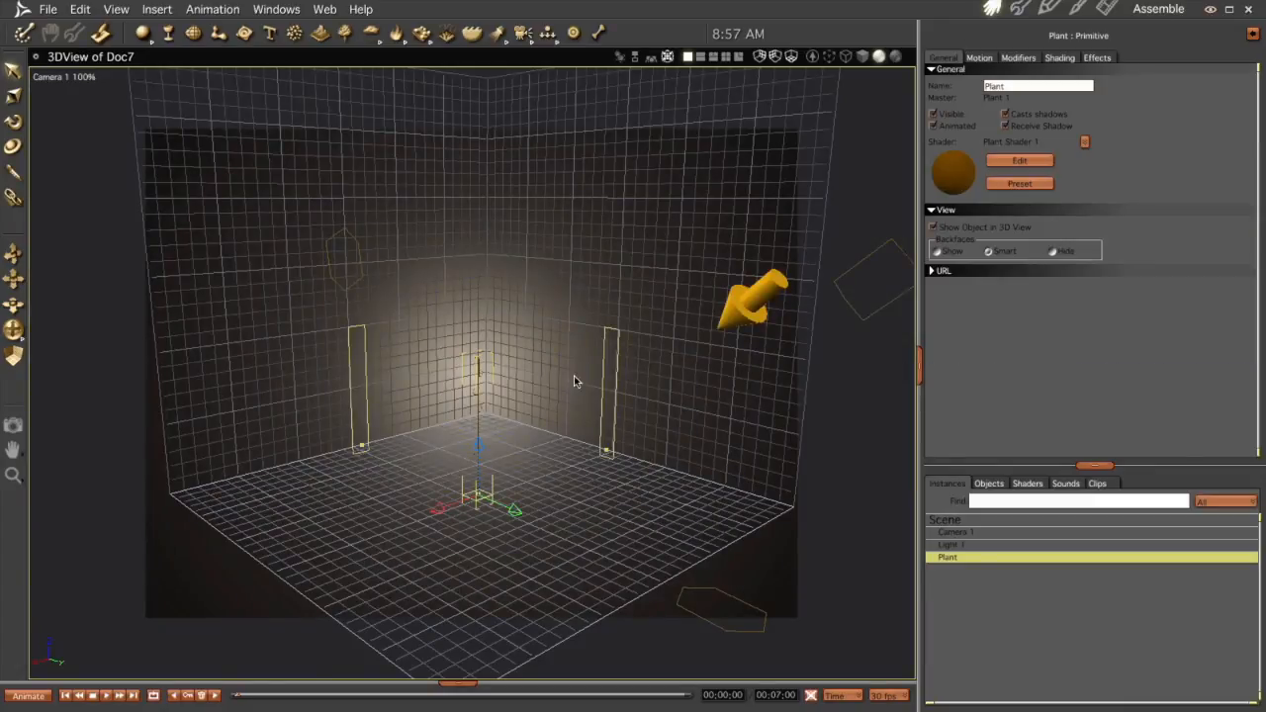
{"action": "middle_click_drag", "start_coordinate": [477, 525], "coordinate": [481, 277]}
{"action": "middle_click_drag", "start_coordinate": [567, 476], "coordinate": [551, 424]}
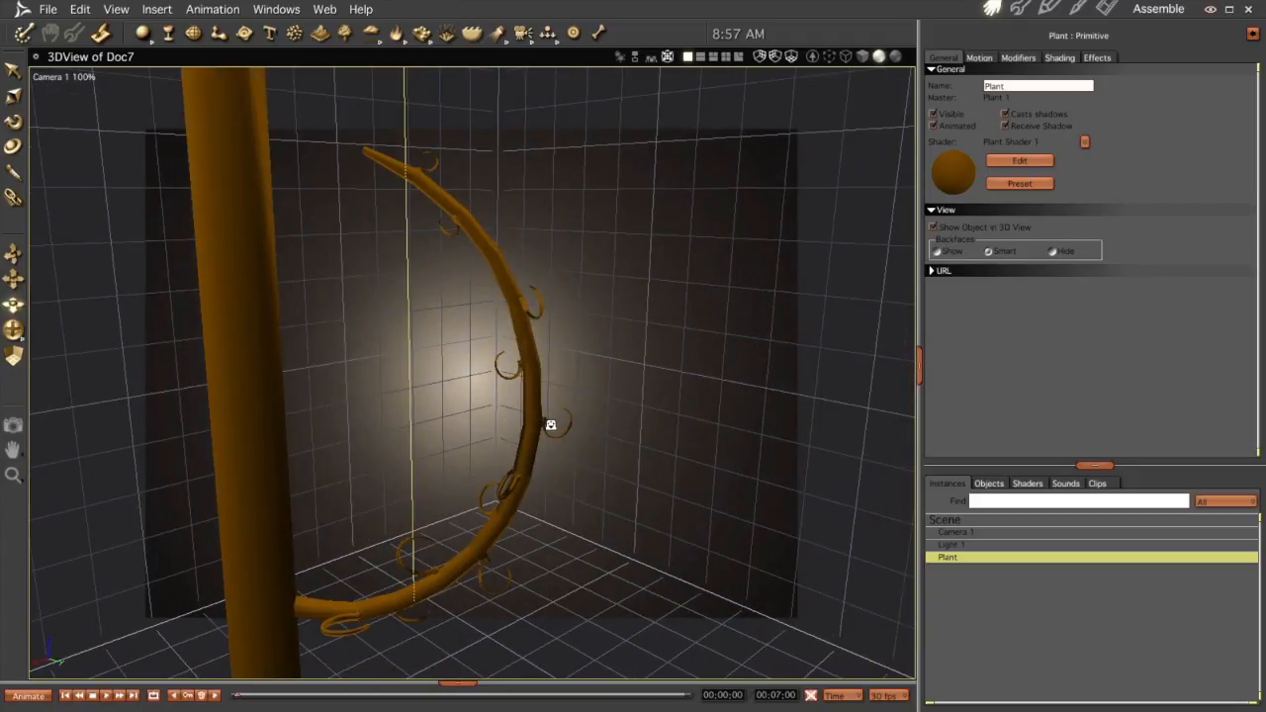
Reopen the plant for editing and add the Big leaf preset to its first leaf set, importing its shader.
{"action": "scroll", "coordinate": [551, 424], "scroll_direction": "down", "scroll_amount": 3}
{"action": "left_click_drag", "start_coordinate": [554, 442], "coordinate": [552, 446]}
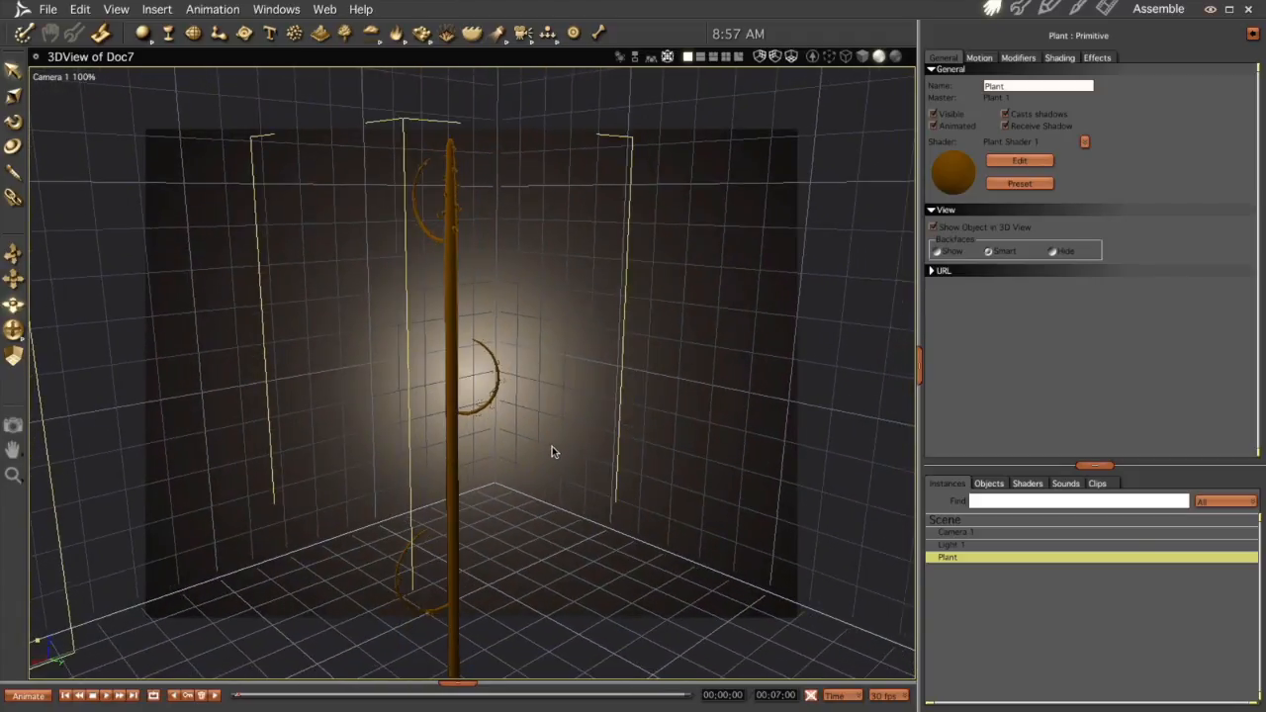
{"action": "double_click", "coordinate": [947, 558]}
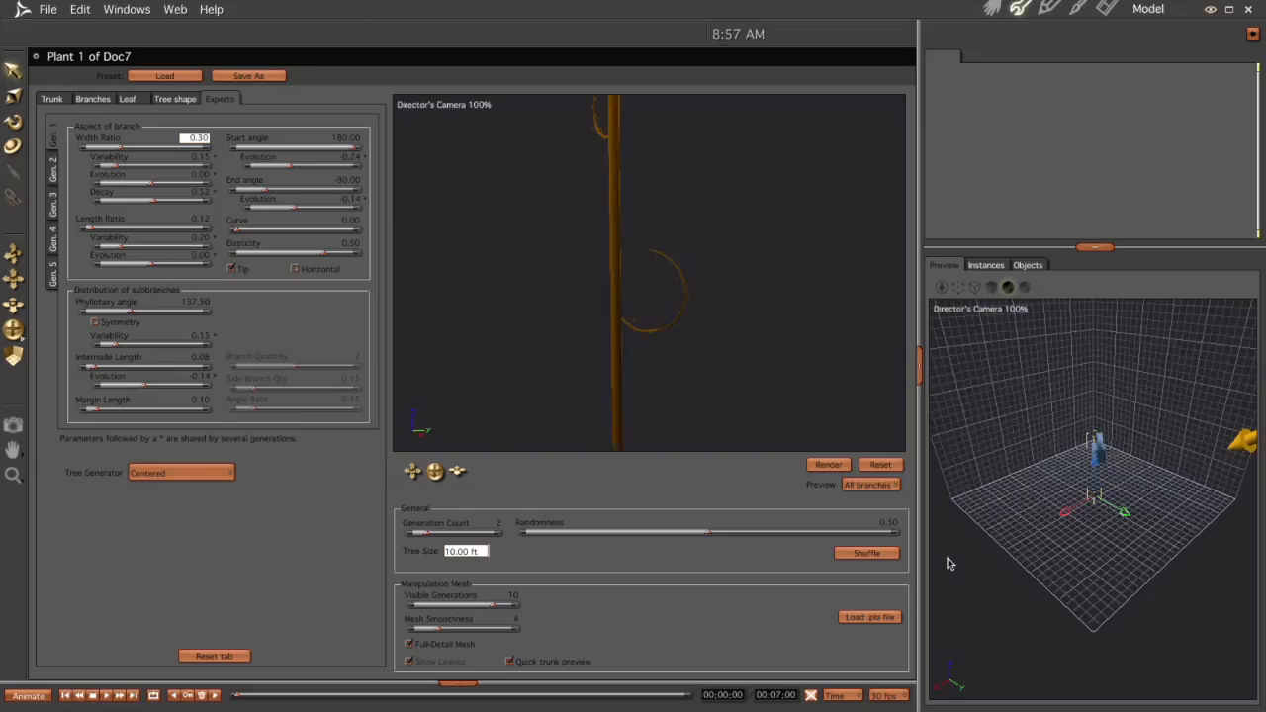
{"action": "left_click", "coordinate": [131, 99]}
{"action": "left_click", "coordinate": [95, 129]}
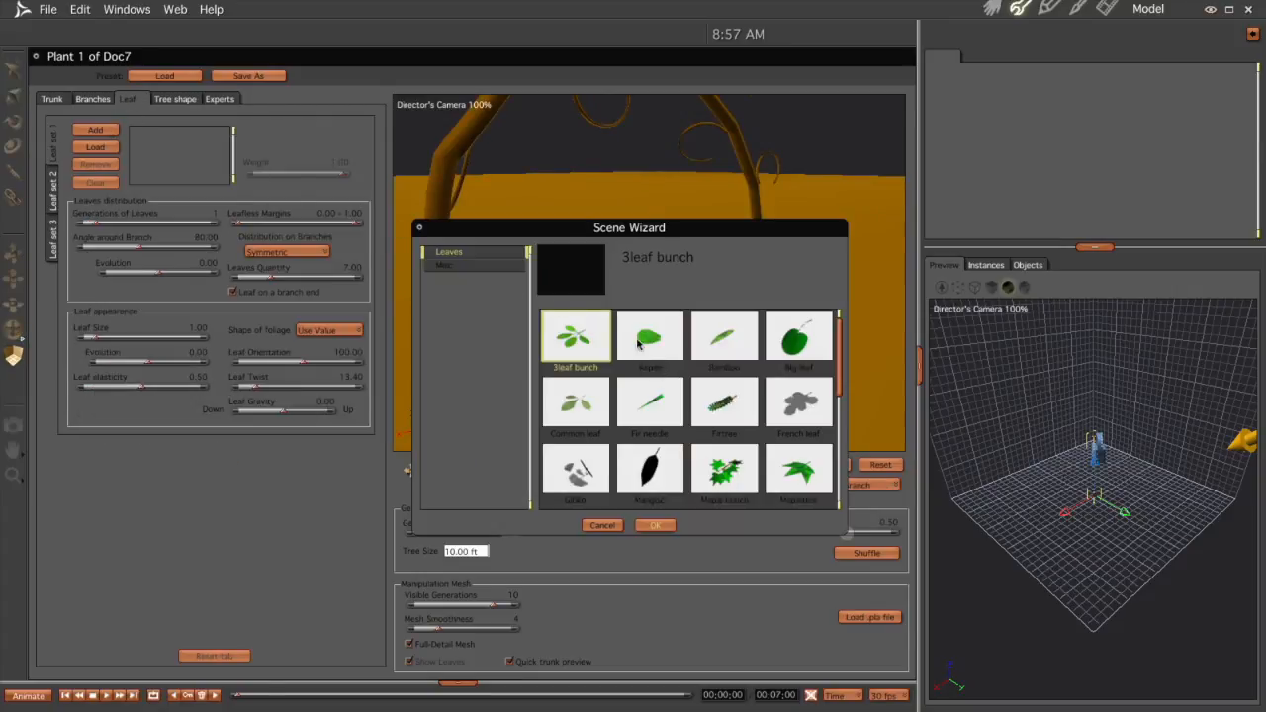
{"action": "left_click", "coordinate": [799, 341]}
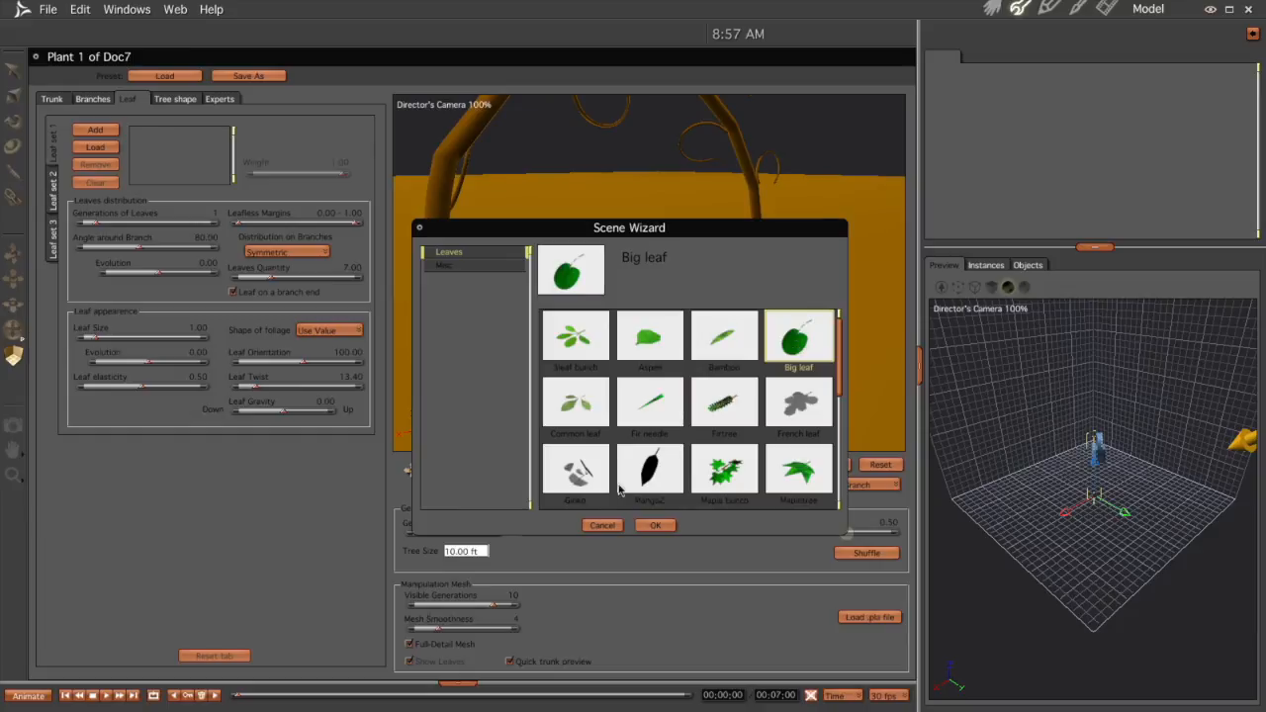
{"action": "left_click", "coordinate": [657, 525]}
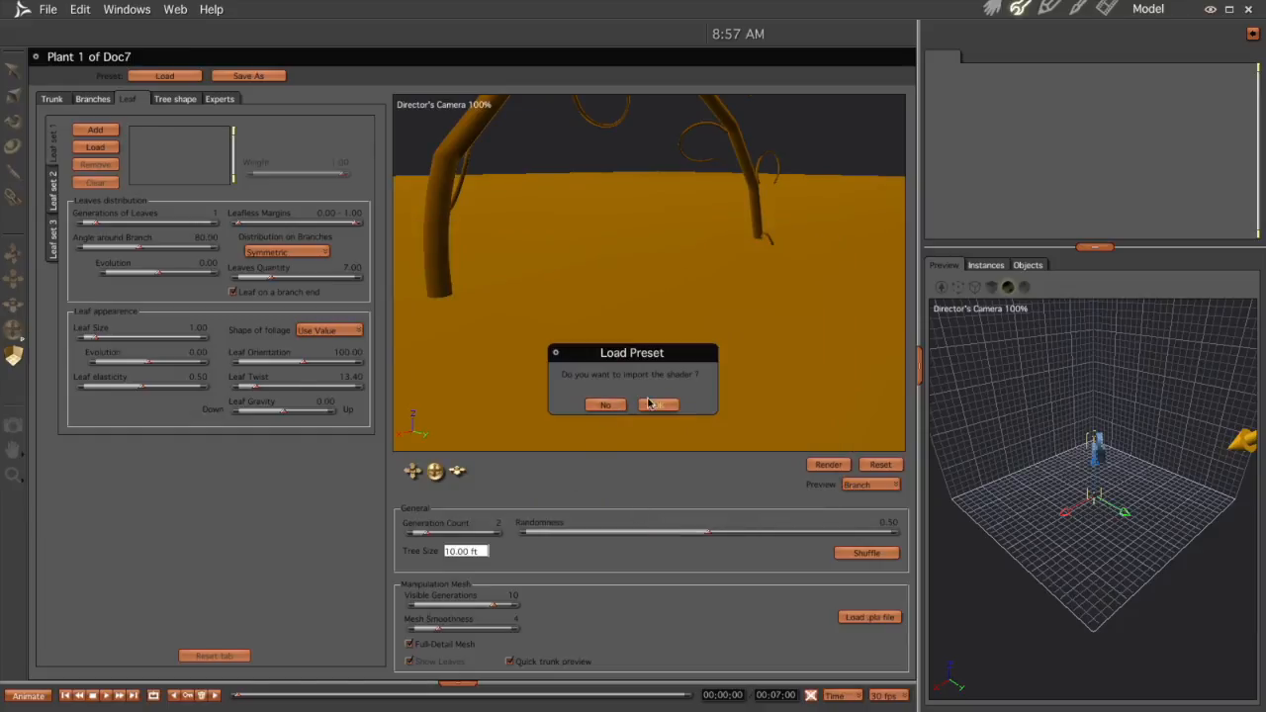
{"action": "left_click", "coordinate": [660, 405]}
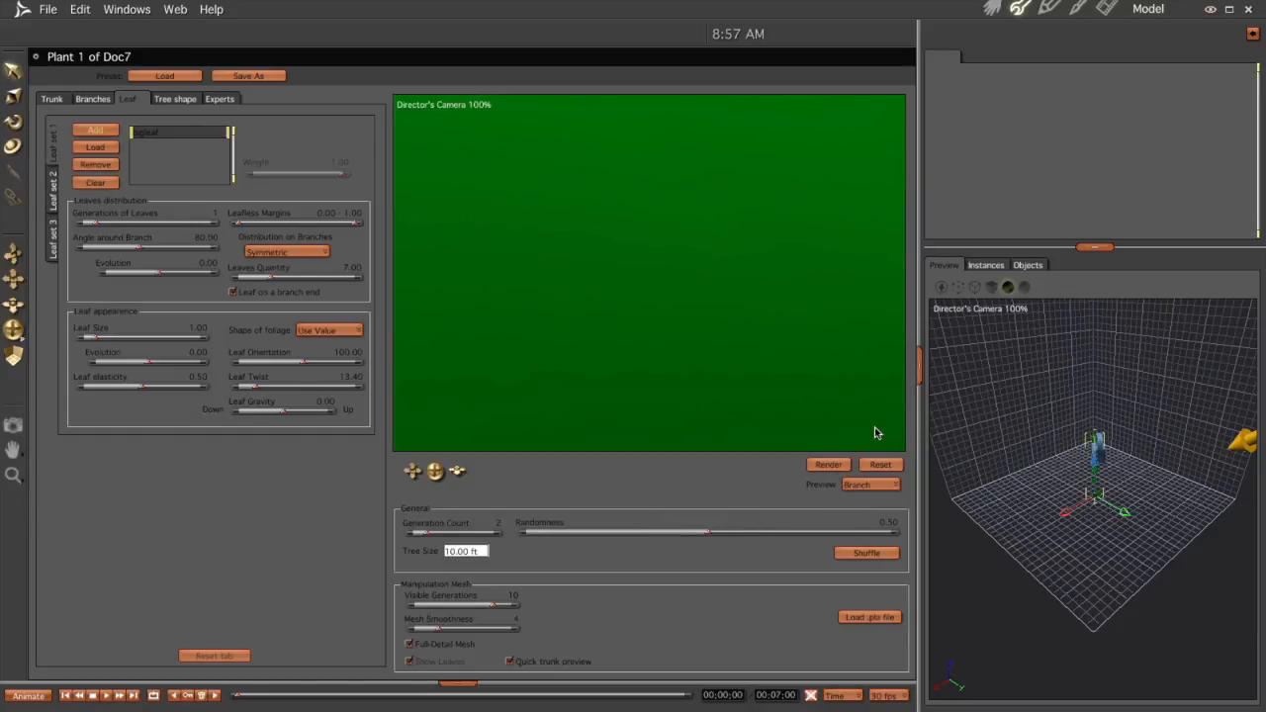
Preview the plant as a whole tree and raise the lower leafless margin of the leaves to 1.00.
{"action": "left_click", "coordinate": [866, 486]}
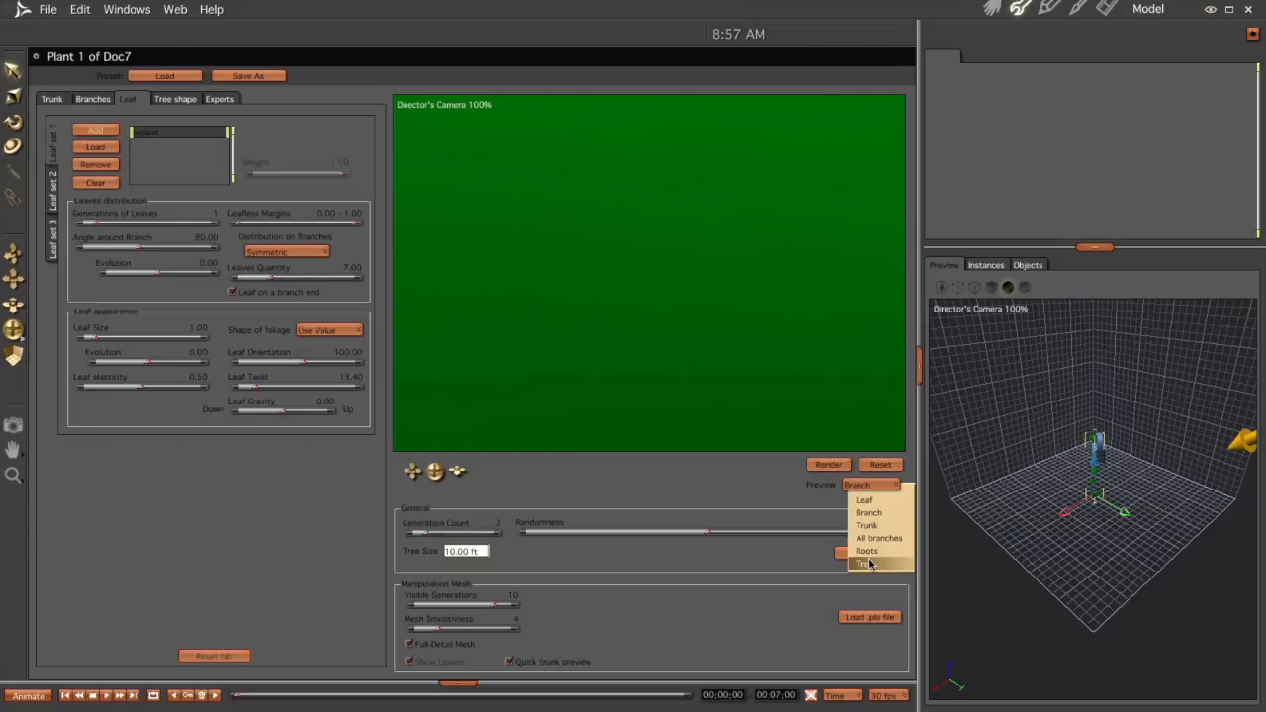
{"action": "left_click", "coordinate": [872, 564]}
{"action": "left_click_drag", "start_coordinate": [678, 312], "coordinate": [808, 299]}
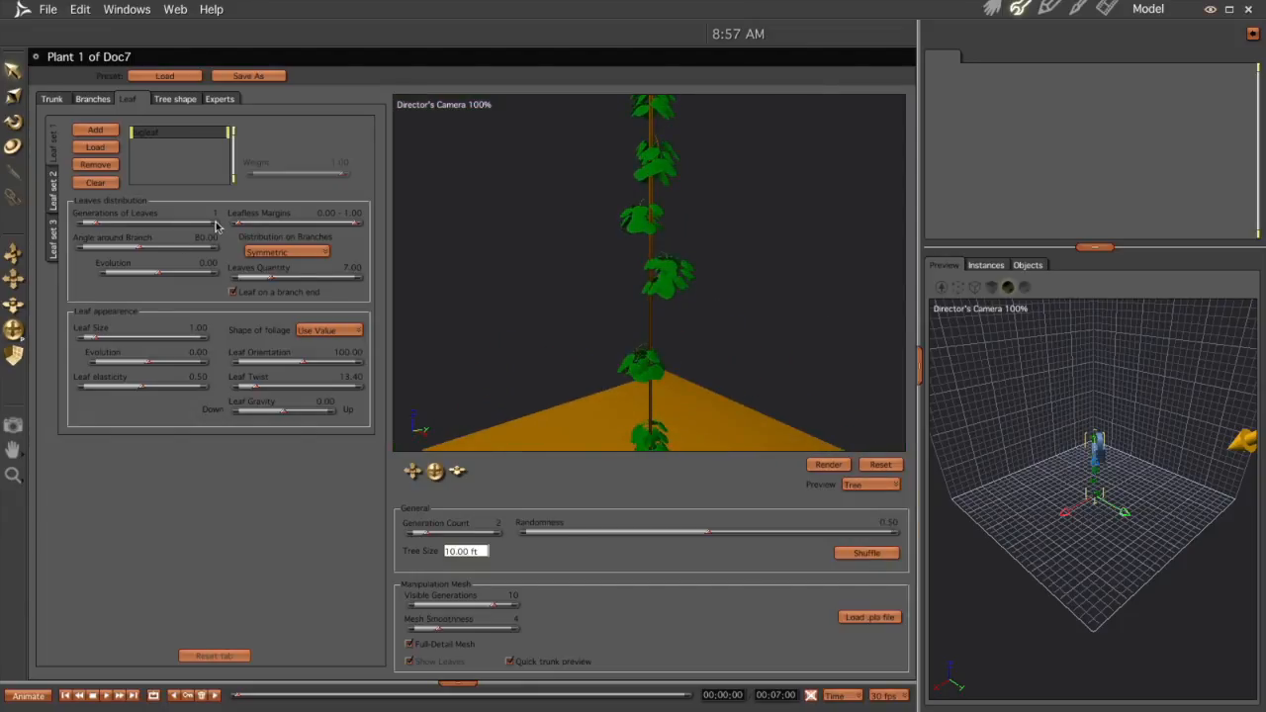
{"action": "left_click_drag", "start_coordinate": [237, 223], "coordinate": [370, 231]}
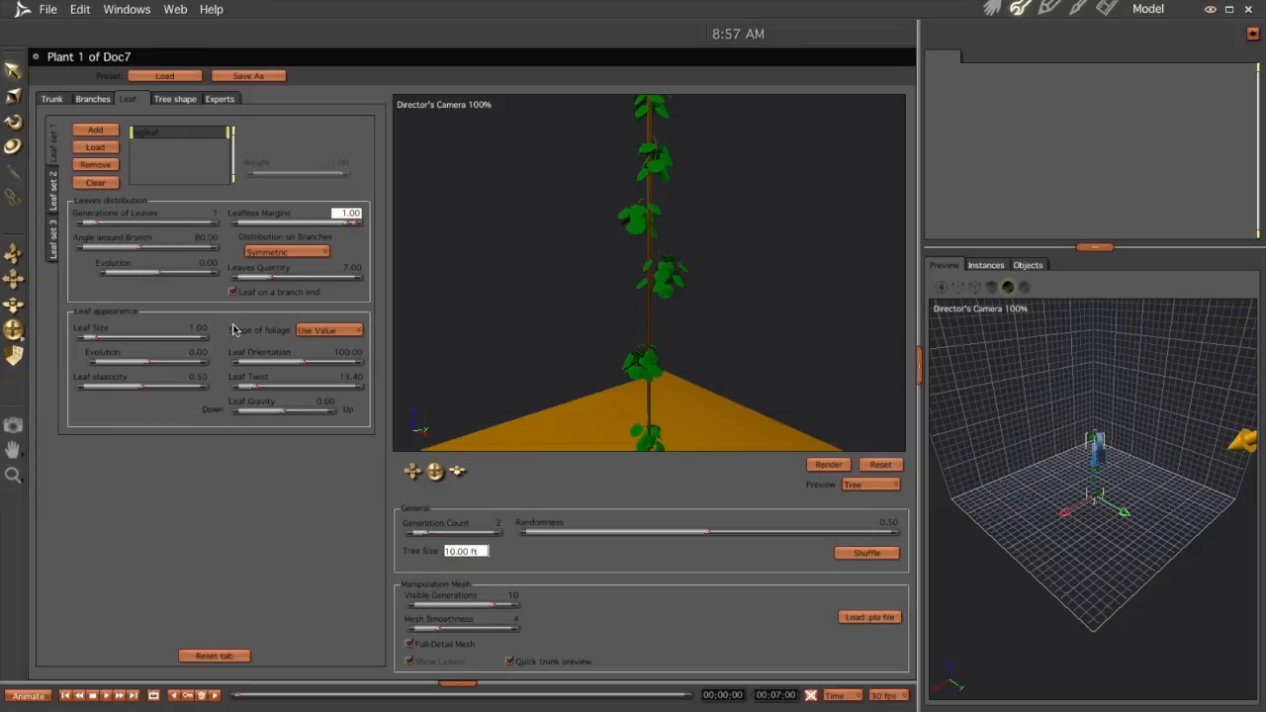
Try a leaf size of 0.41 with leaf gravity of -1.96 and inspect the foliage in the scene.
{"action": "left_click_drag", "start_coordinate": [95, 342], "coordinate": [88, 342]}
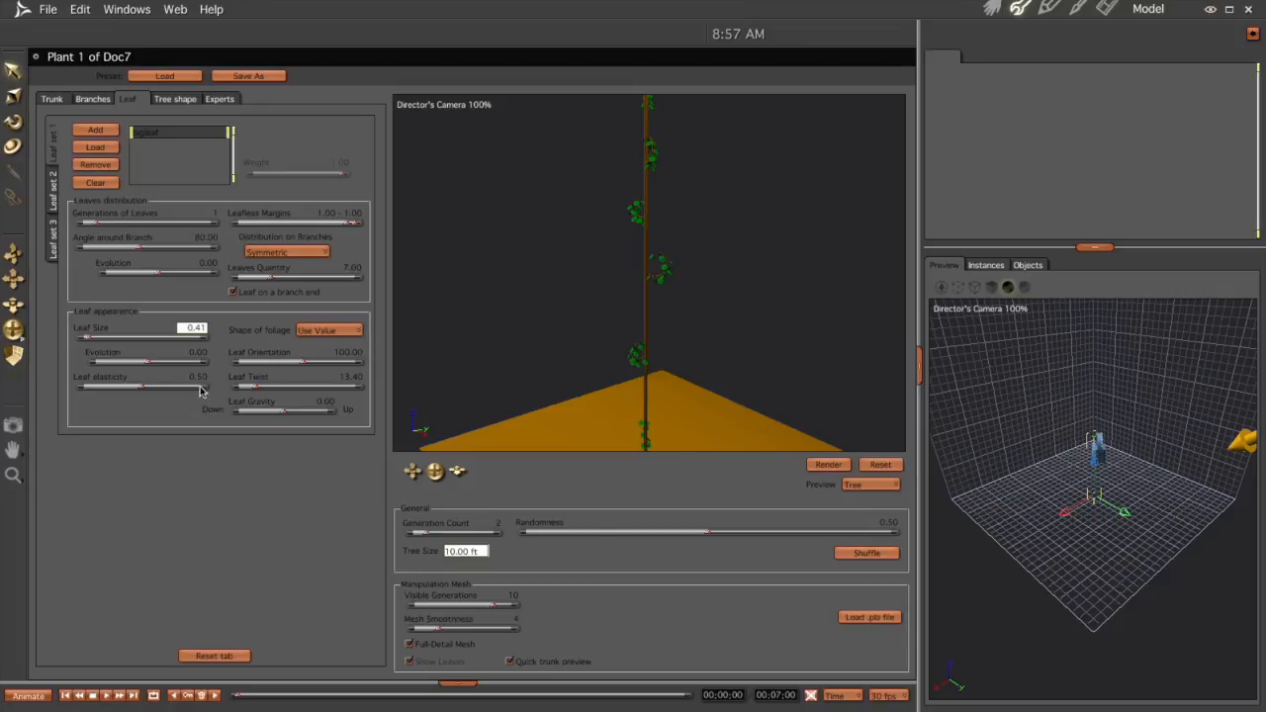
{"action": "left_click_drag", "start_coordinate": [281, 418], "coordinate": [263, 416]}
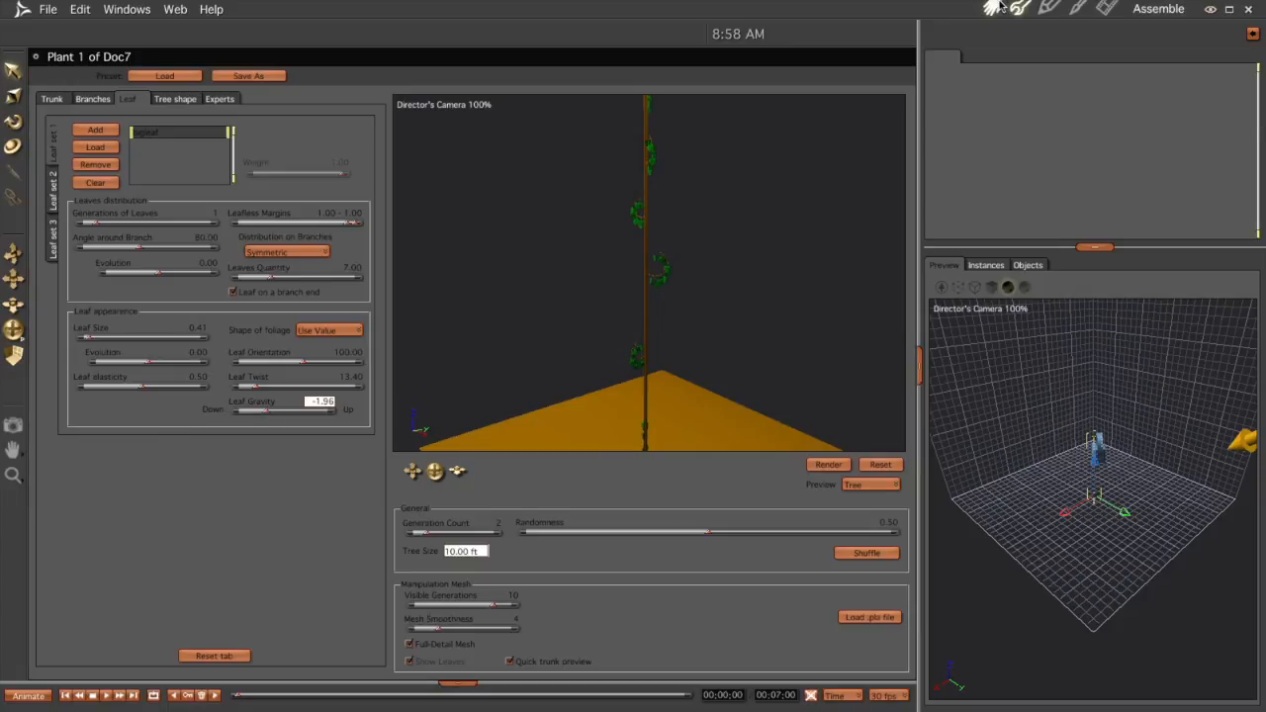
{"action": "left_click", "coordinate": [992, 7]}
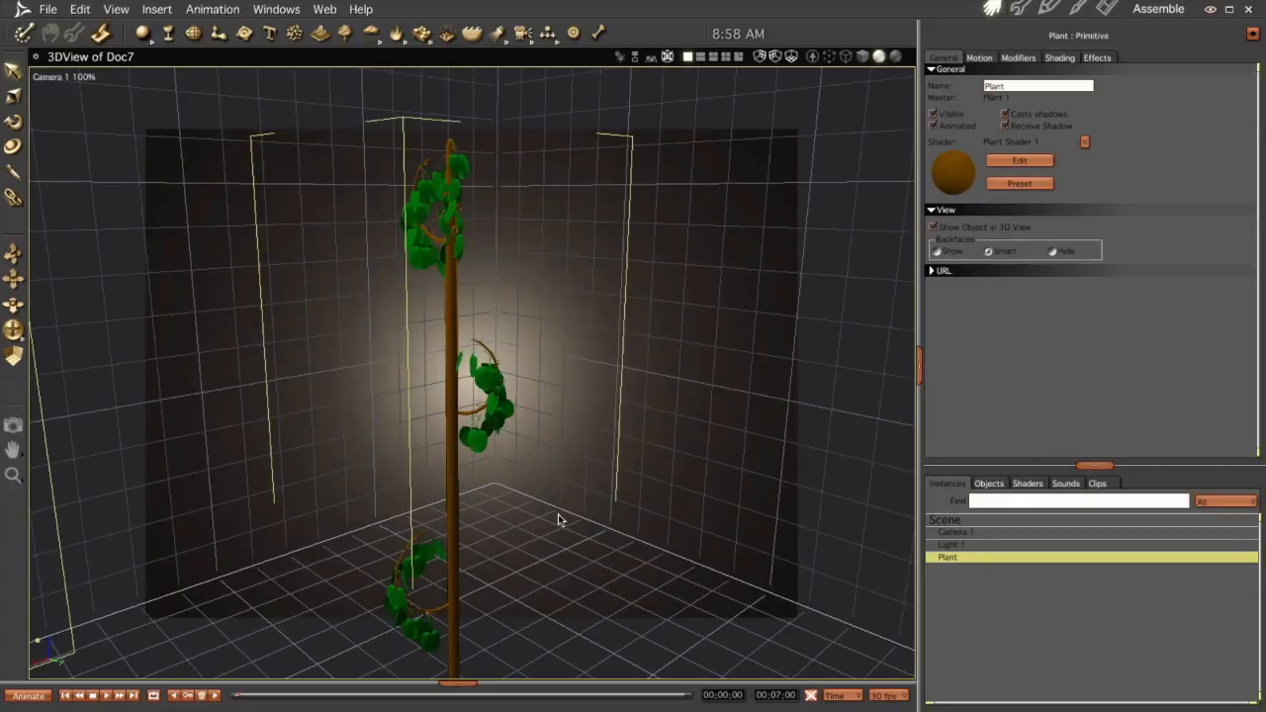
{"action": "middle_click_drag", "start_coordinate": [571, 523], "coordinate": [616, 506]}
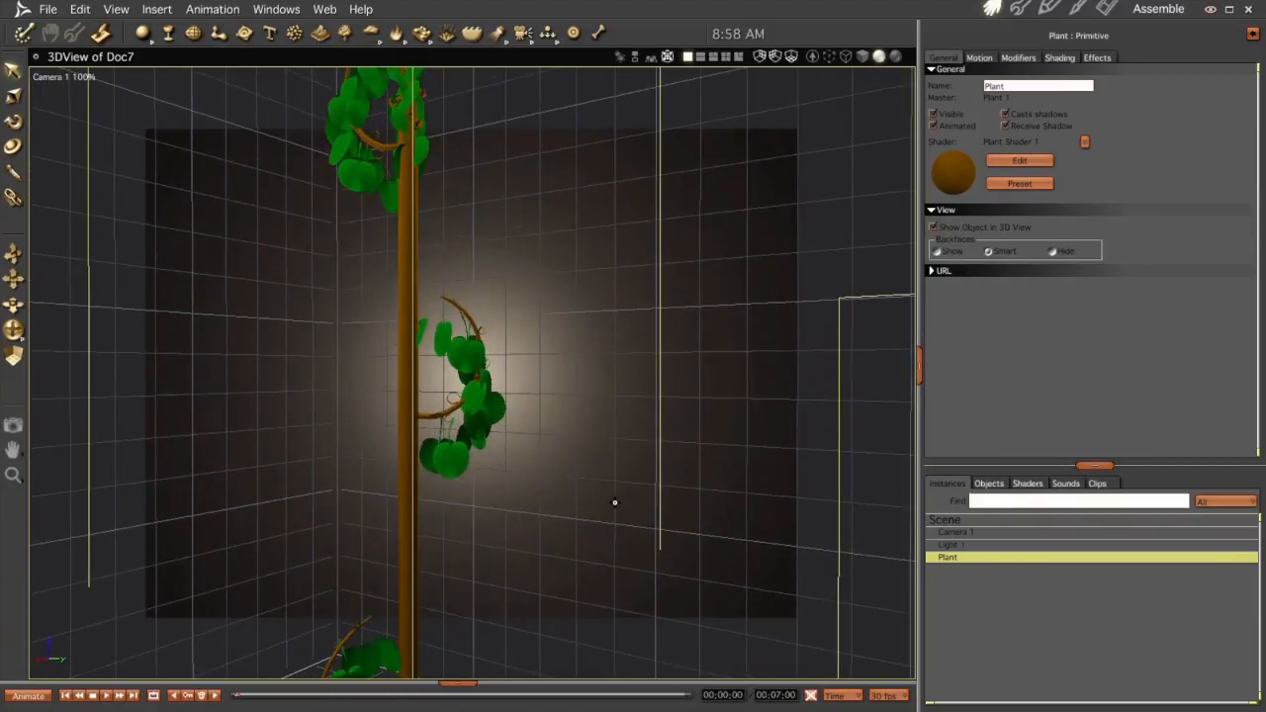
Set the plant's leaf size to 0.82 and leaf gravity to -0.27, and check the foliage in the scene.
{"action": "double_click", "coordinate": [947, 558]}
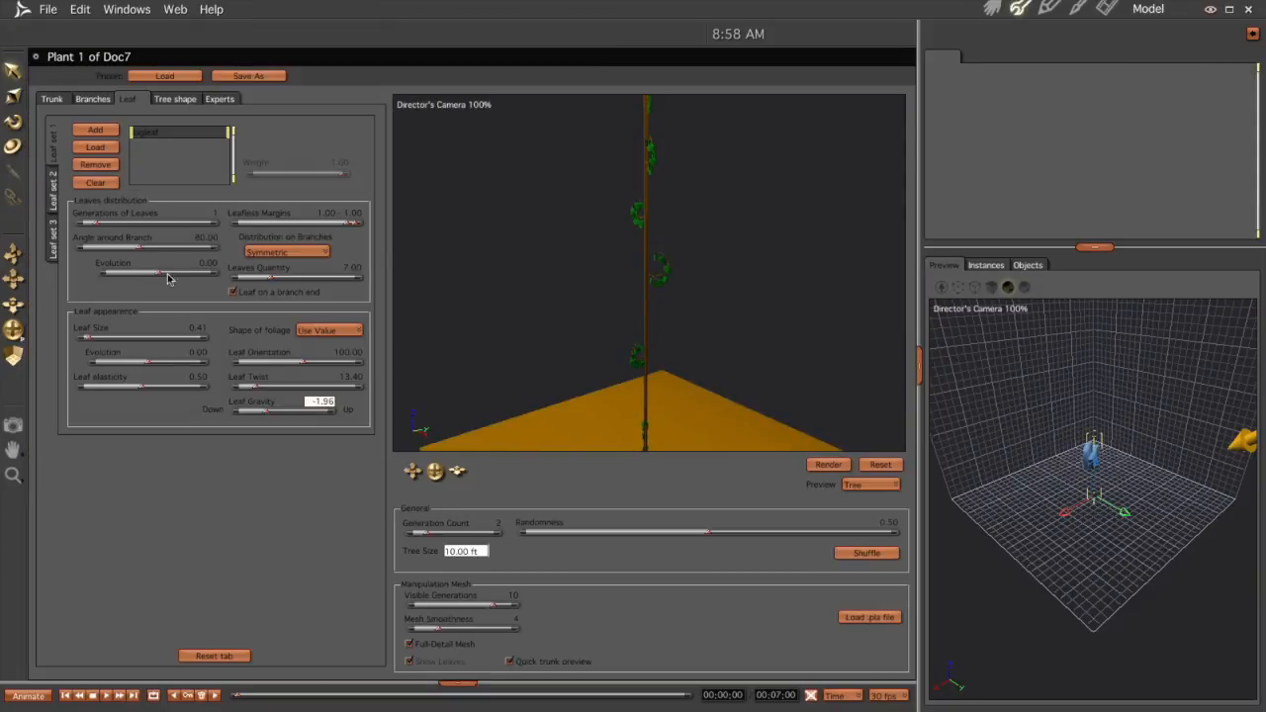
{"action": "mouse_move", "coordinate": [87, 342]}
{"action": "left_mouse_down"}
{"action": "mouse_move", "coordinate": [107, 342]}
{"action": "mouse_move", "coordinate": [95, 342]}
{"action": "left_mouse_up"}
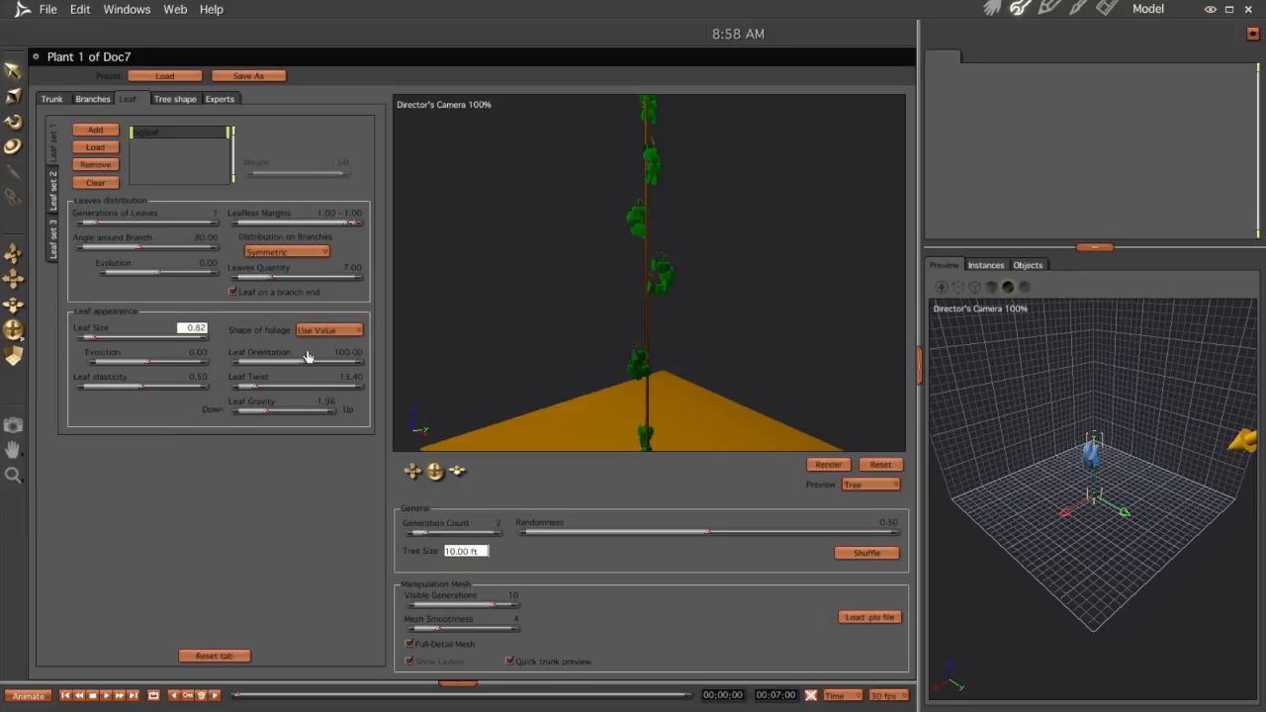
{"action": "left_click", "coordinate": [272, 416]}
{"action": "left_click_drag", "start_coordinate": [272, 416], "coordinate": [281, 418]}
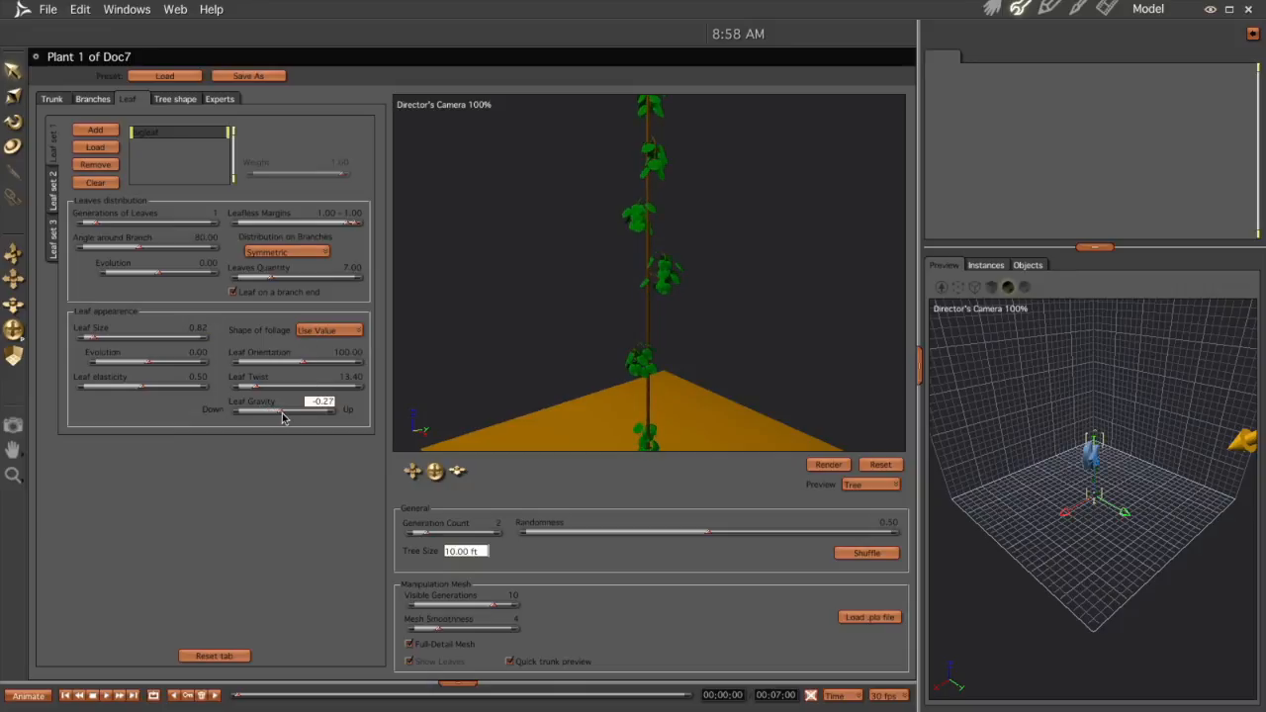
{"action": "left_click", "coordinate": [992, 8]}
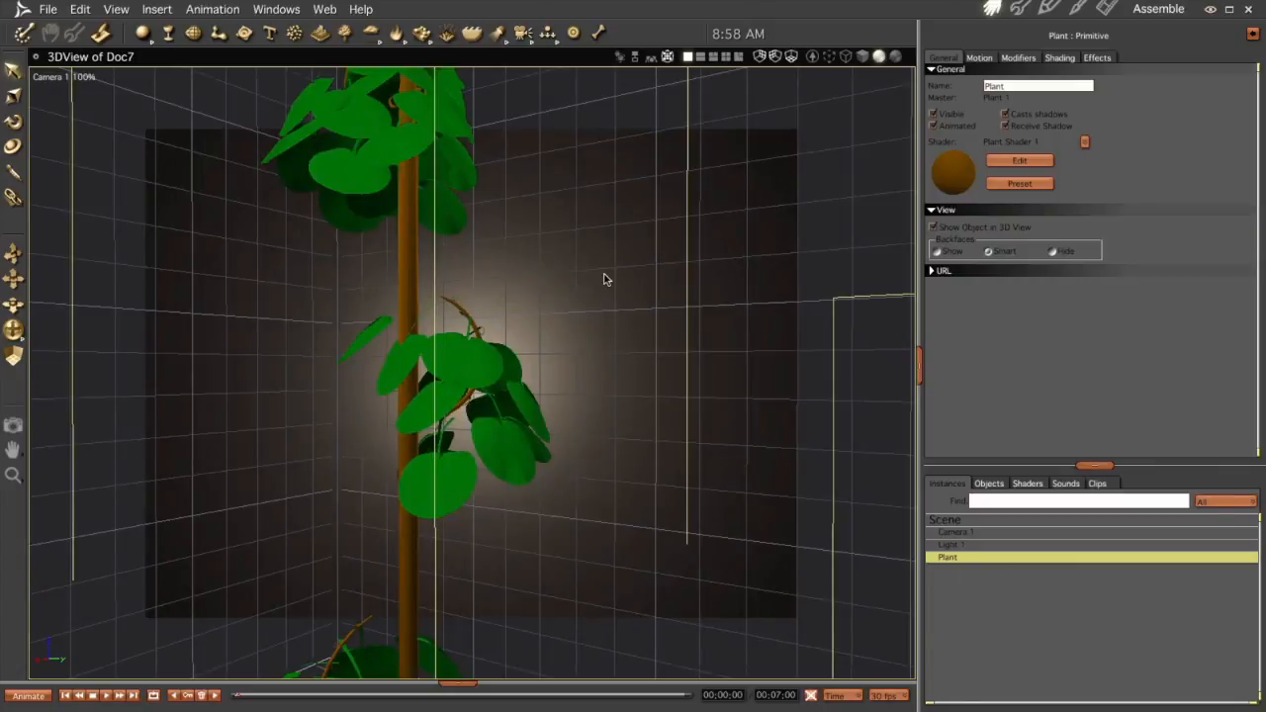
{"action": "middle_click_drag", "start_coordinate": [541, 343], "coordinate": [585, 344]}
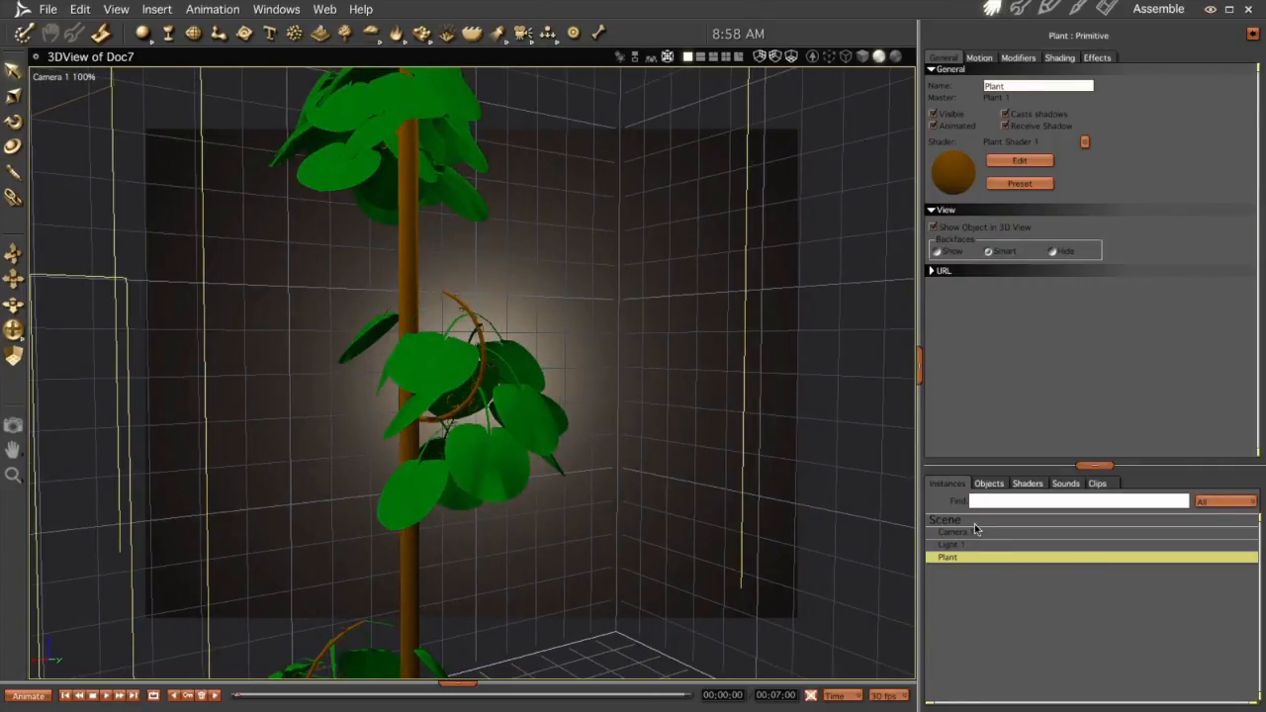
Reduce the plant's trunk width to 0.05 and set the length modifier for all branches to -0.87.
{"action": "double_click", "coordinate": [947, 558]}
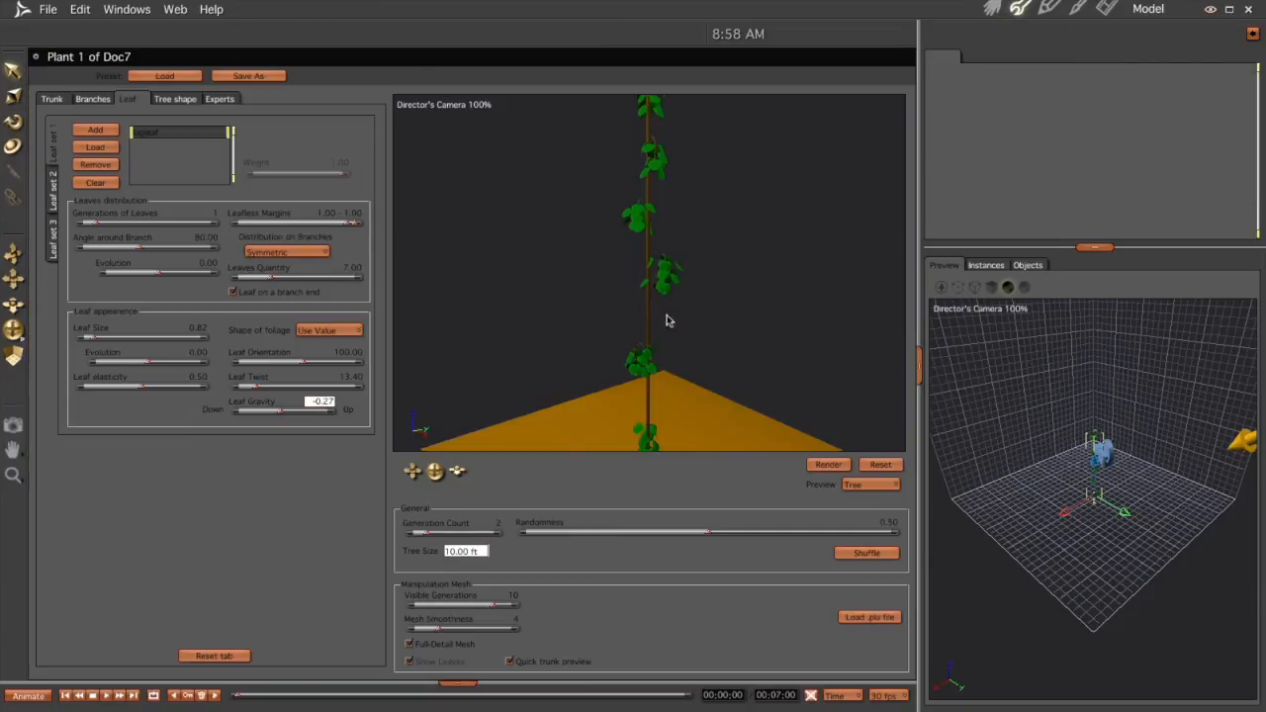
{"action": "left_click", "coordinate": [51, 99]}
{"action": "left_click_drag", "start_coordinate": [77, 142], "coordinate": [70, 142]}
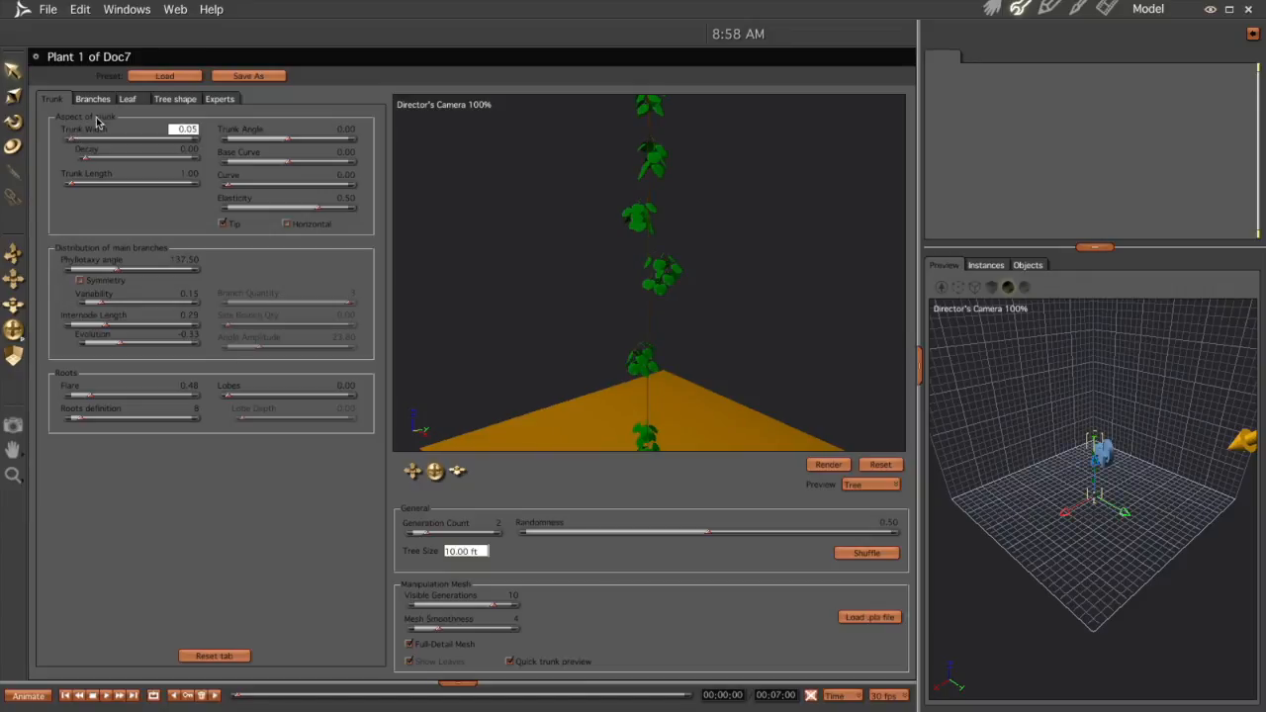
{"action": "left_click", "coordinate": [93, 99]}
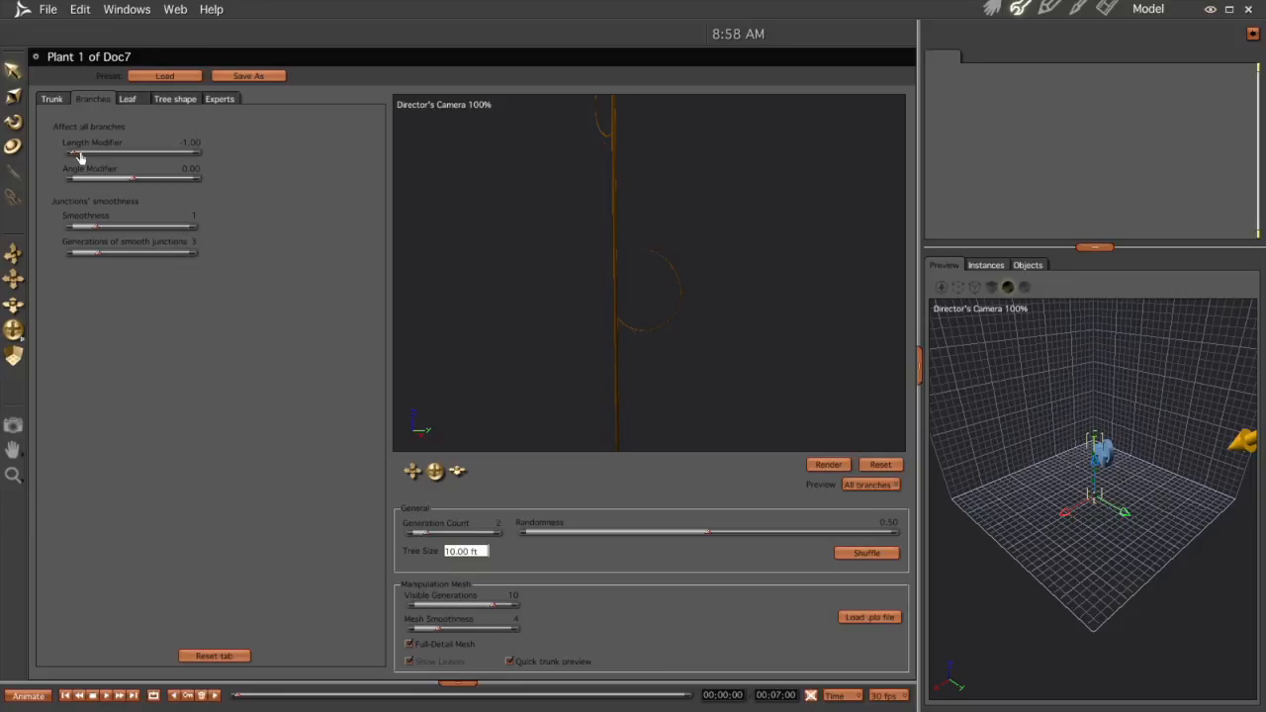
{"action": "left_click_drag", "start_coordinate": [78, 156], "coordinate": [84, 160]}
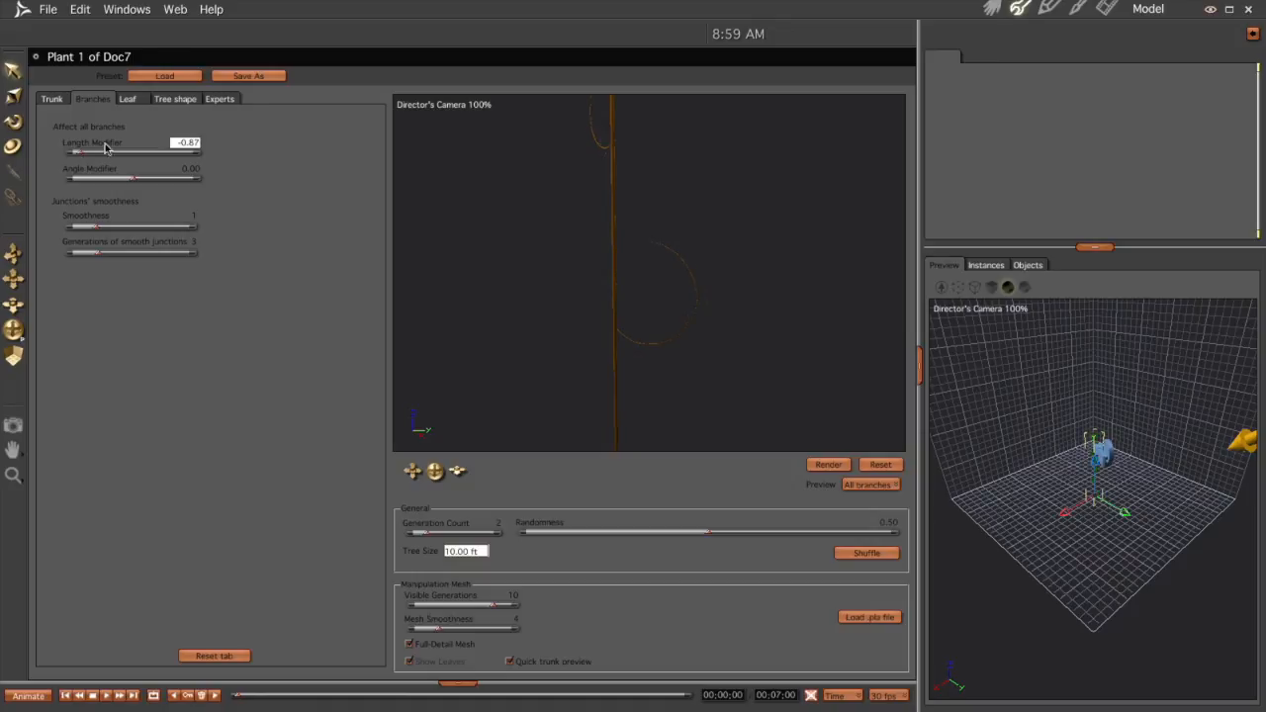
Set the first-generation branches' width ratio to 0.76 and the second-generation branches' width ratio to 0.82.
{"action": "left_click", "coordinate": [230, 100]}
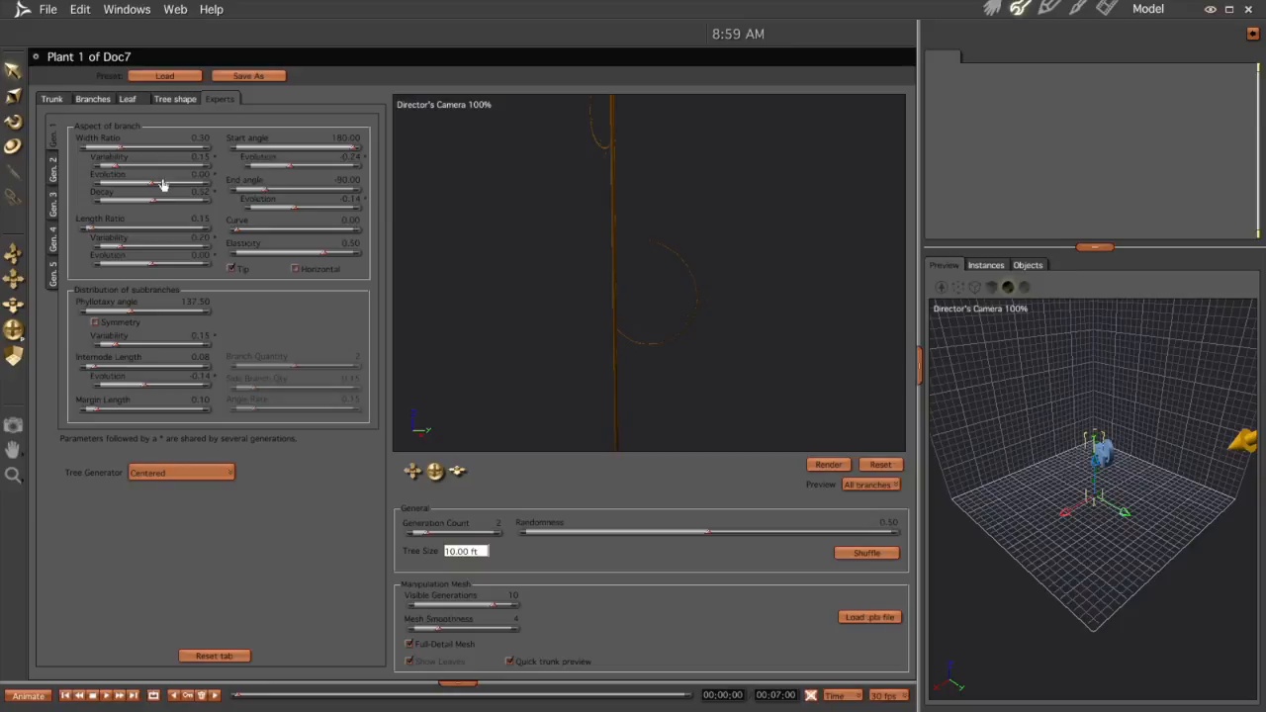
{"action": "left_click_drag", "start_coordinate": [123, 151], "coordinate": [176, 153]}
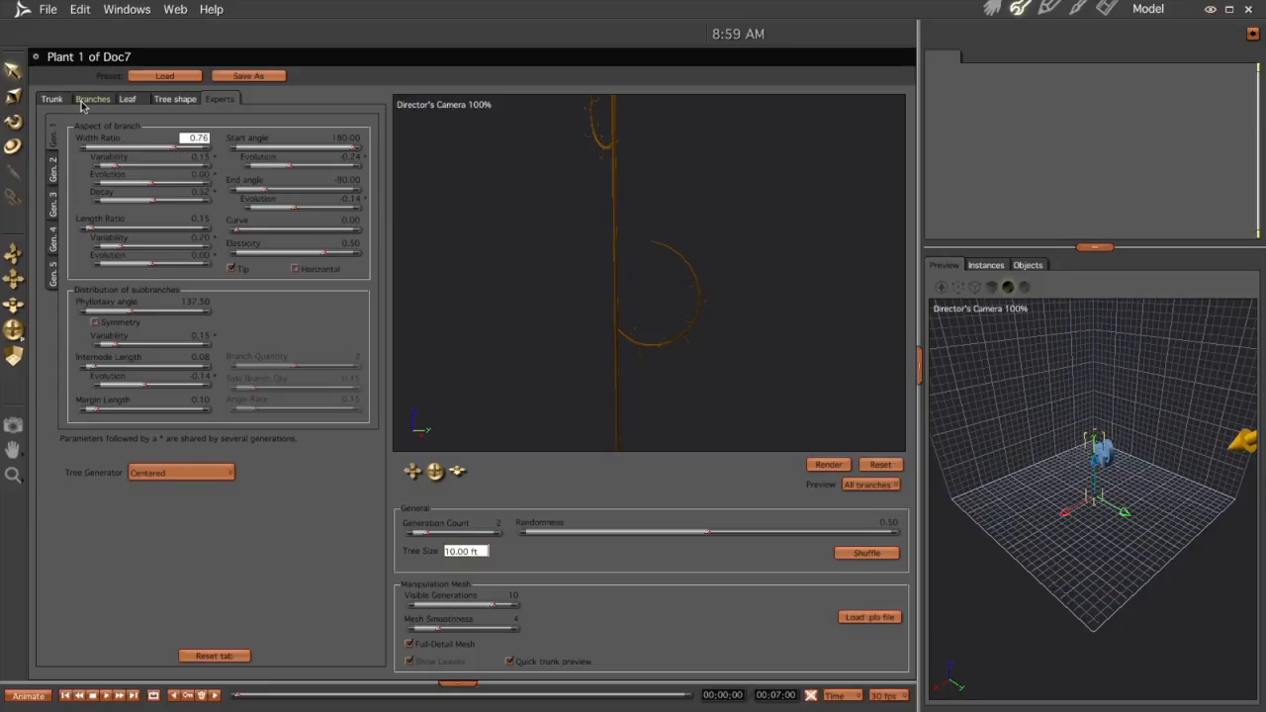
{"action": "left_click", "coordinate": [54, 168]}
{"action": "left_click_drag", "start_coordinate": [129, 153], "coordinate": [183, 153]}
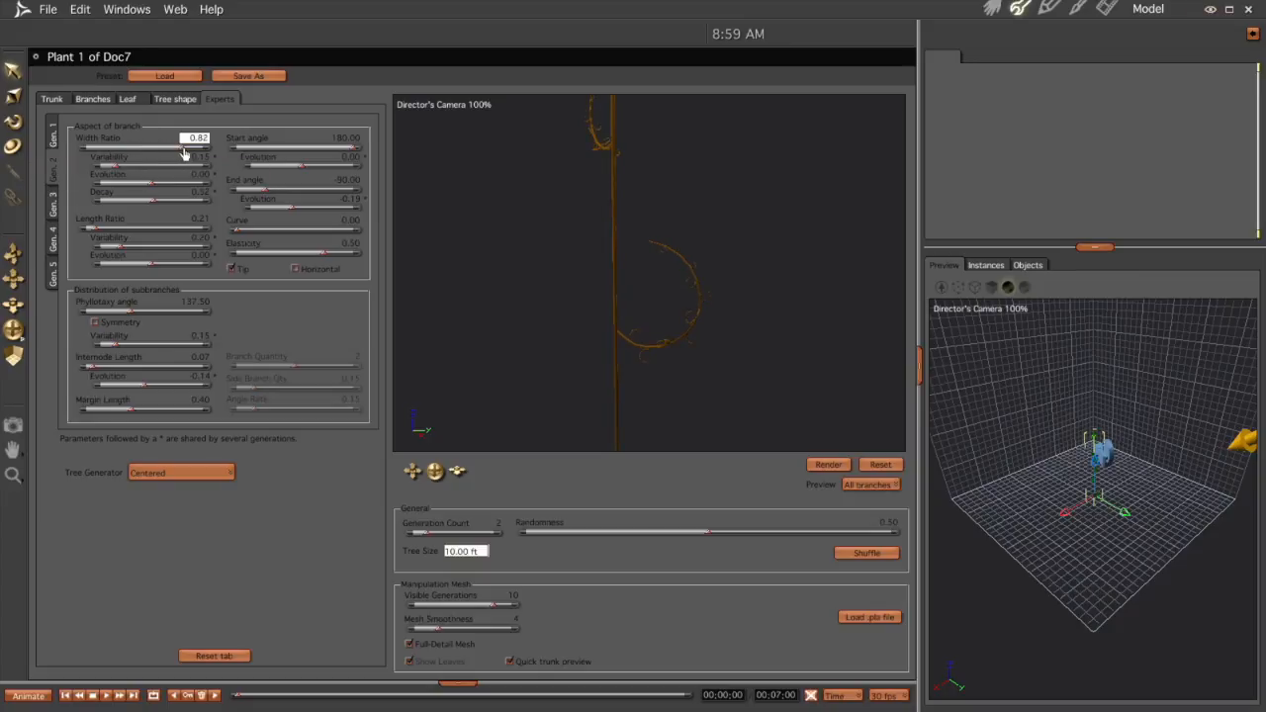
Render the plant in the scene both close up and from a distance that shows its full height.
{"action": "left_click", "coordinate": [992, 9]}
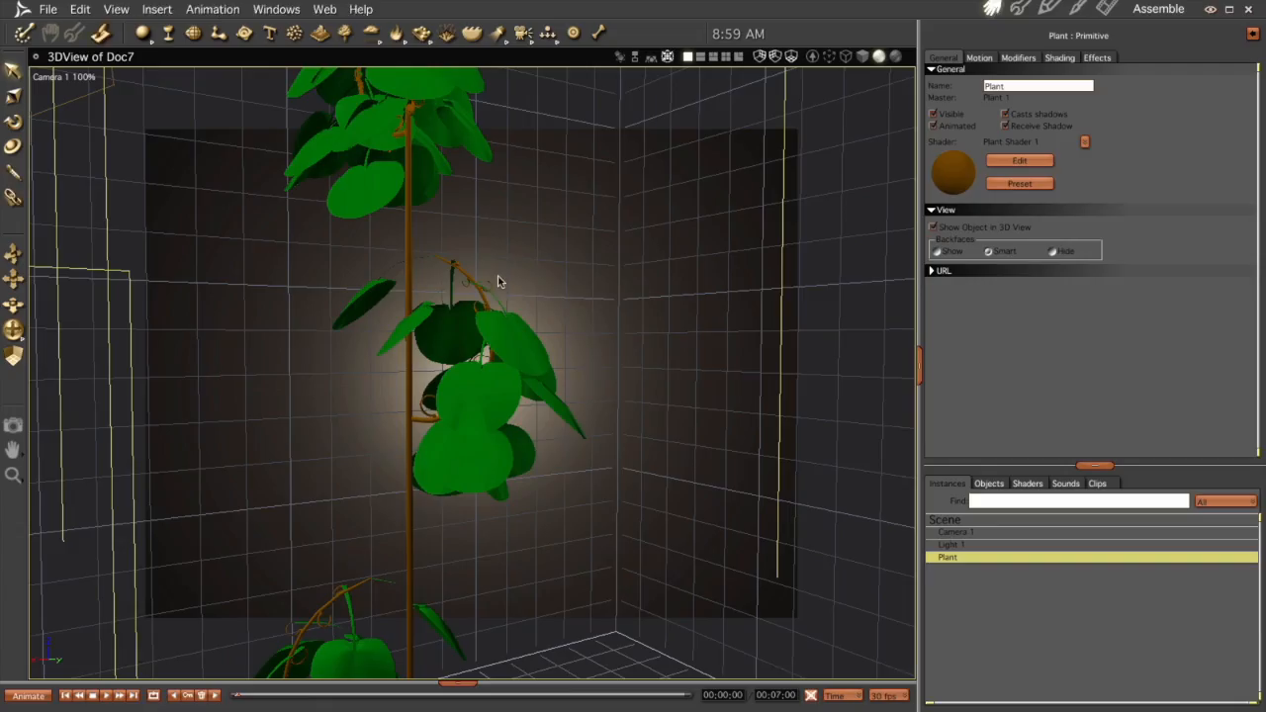
{"action": "middle_click_drag", "start_coordinate": [456, 457], "coordinate": [572, 465]}
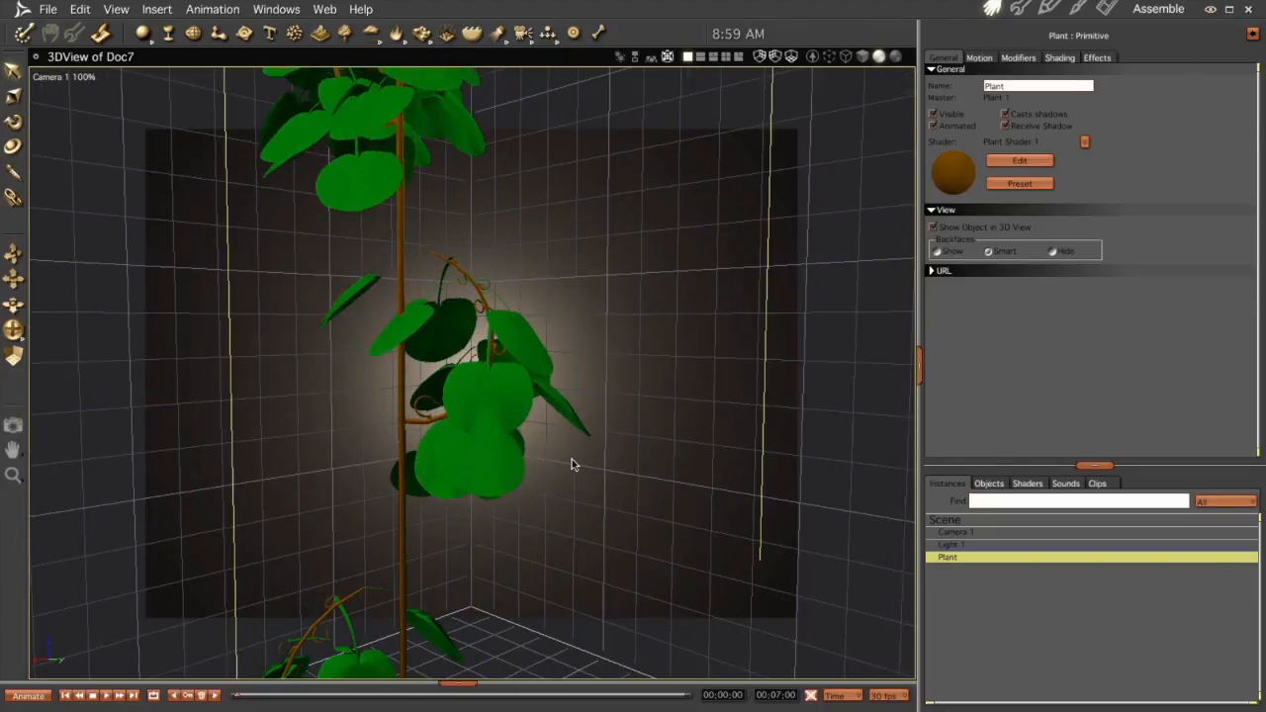
{"action": "key", "text": "ctrl+r"}
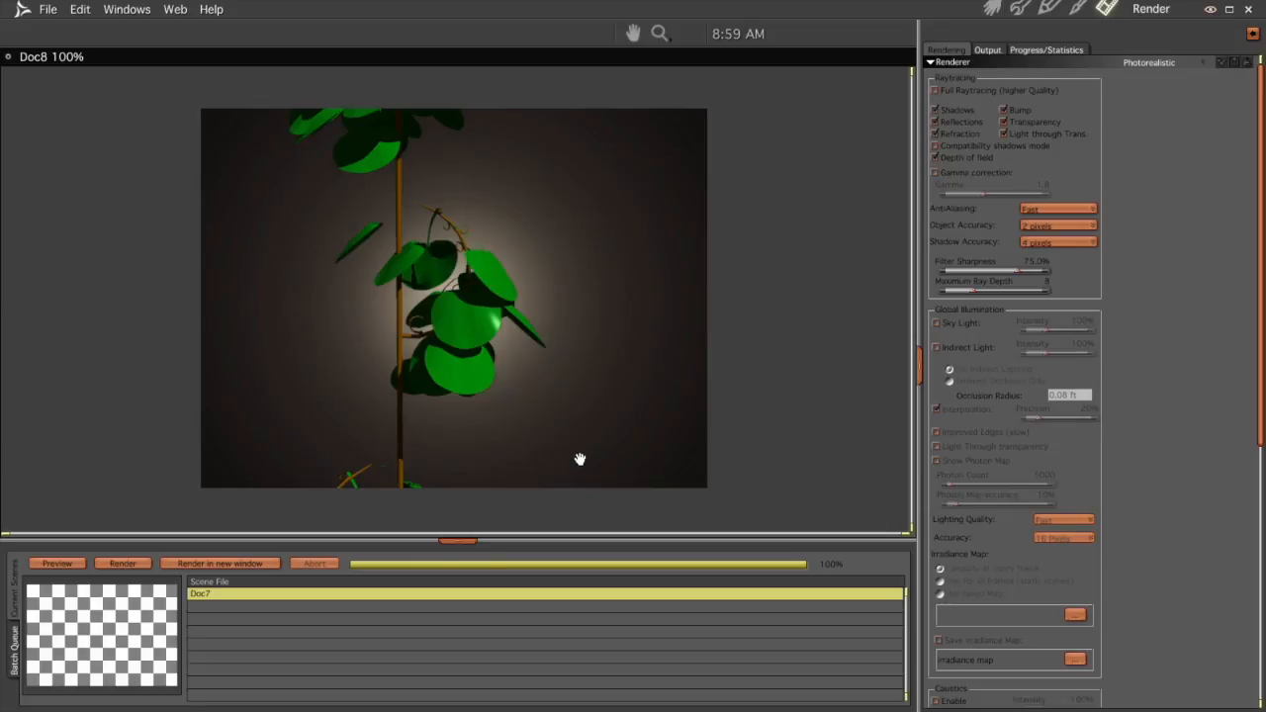
{"action": "left_click", "coordinate": [990, 10]}
{"action": "middle_click_drag", "start_coordinate": [596, 303], "coordinate": [584, 362]}
{"action": "middle_click_drag", "start_coordinate": [591, 461], "coordinate": [581, 355]}
{"action": "key", "text": "ctrl+r"}
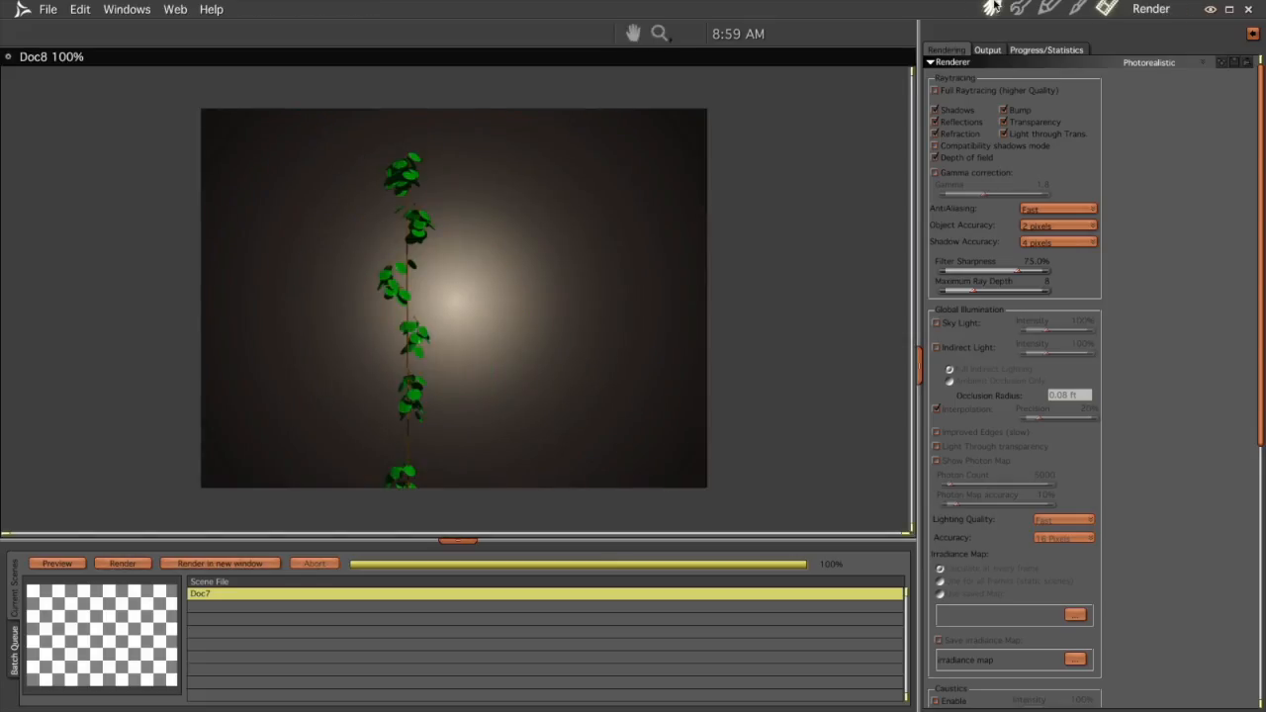
{"action": "left_click", "coordinate": [993, 8]}
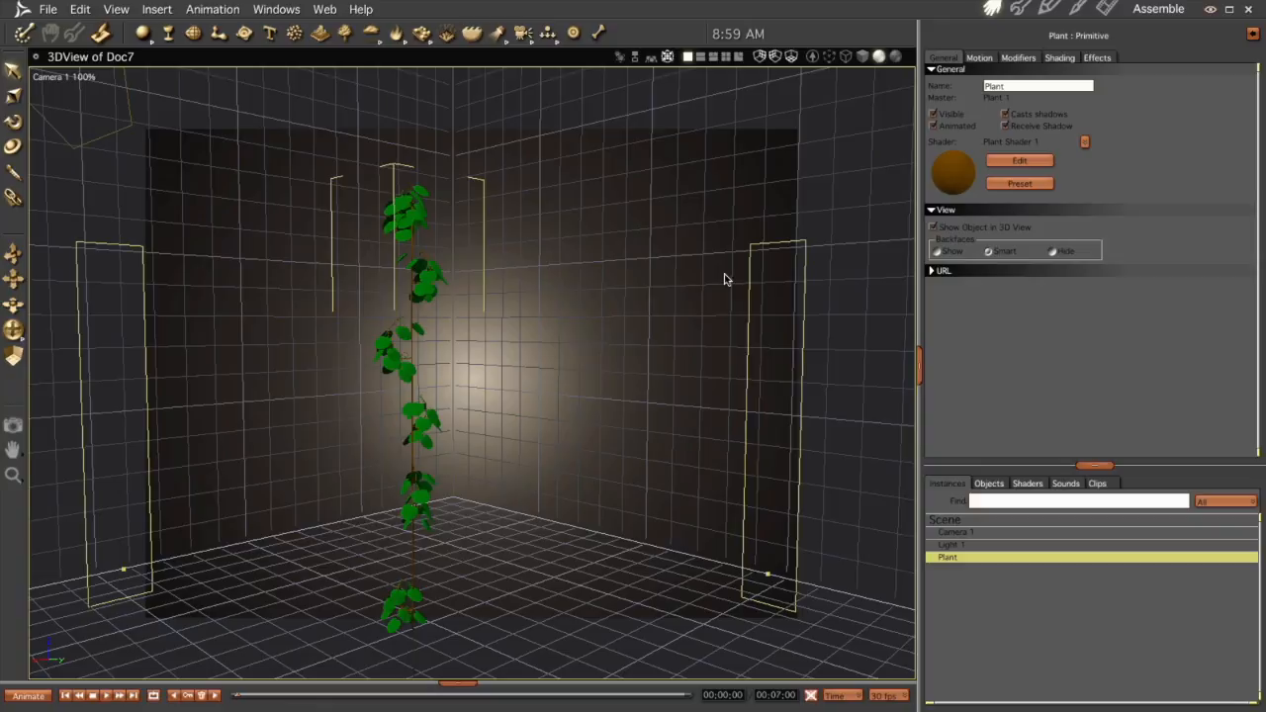
Try trunk curve values of 0.20 and 0.49 on the plant and settle on 0.30.
{"action": "double_click", "coordinate": [947, 557]}
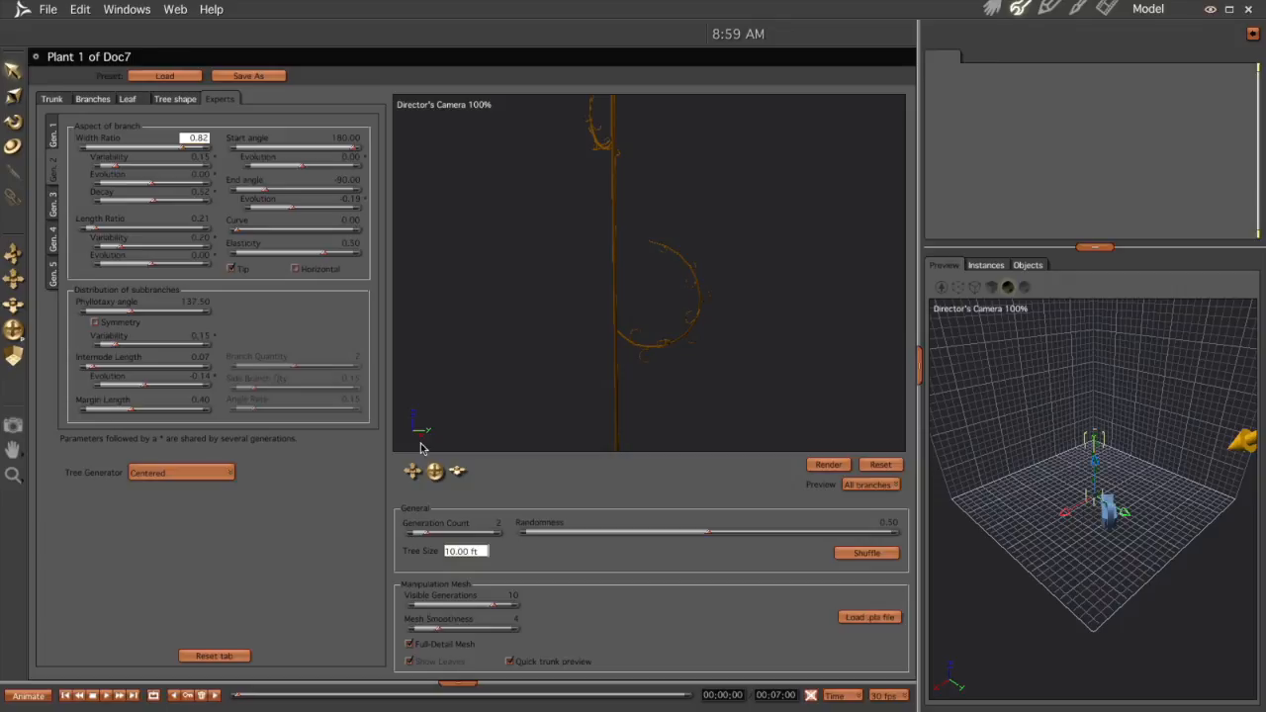
{"action": "left_click", "coordinate": [53, 99]}
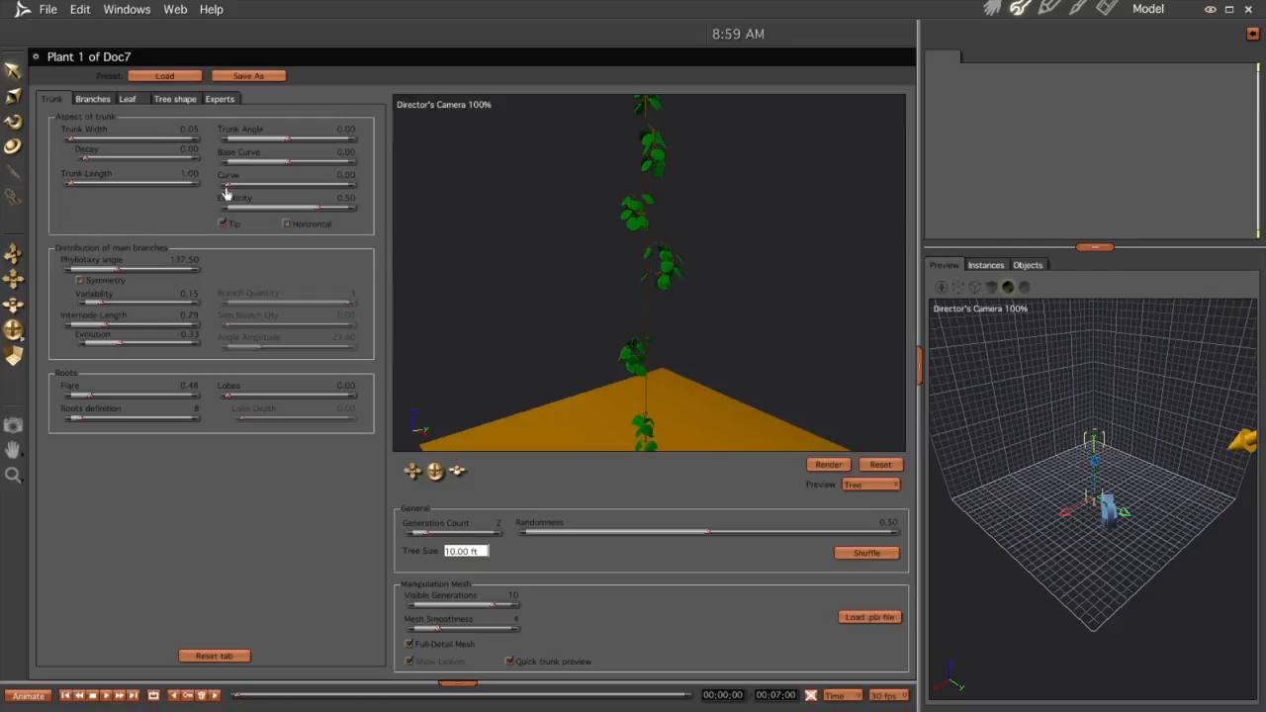
{"action": "left_click_drag", "start_coordinate": [226, 189], "coordinate": [251, 191]}
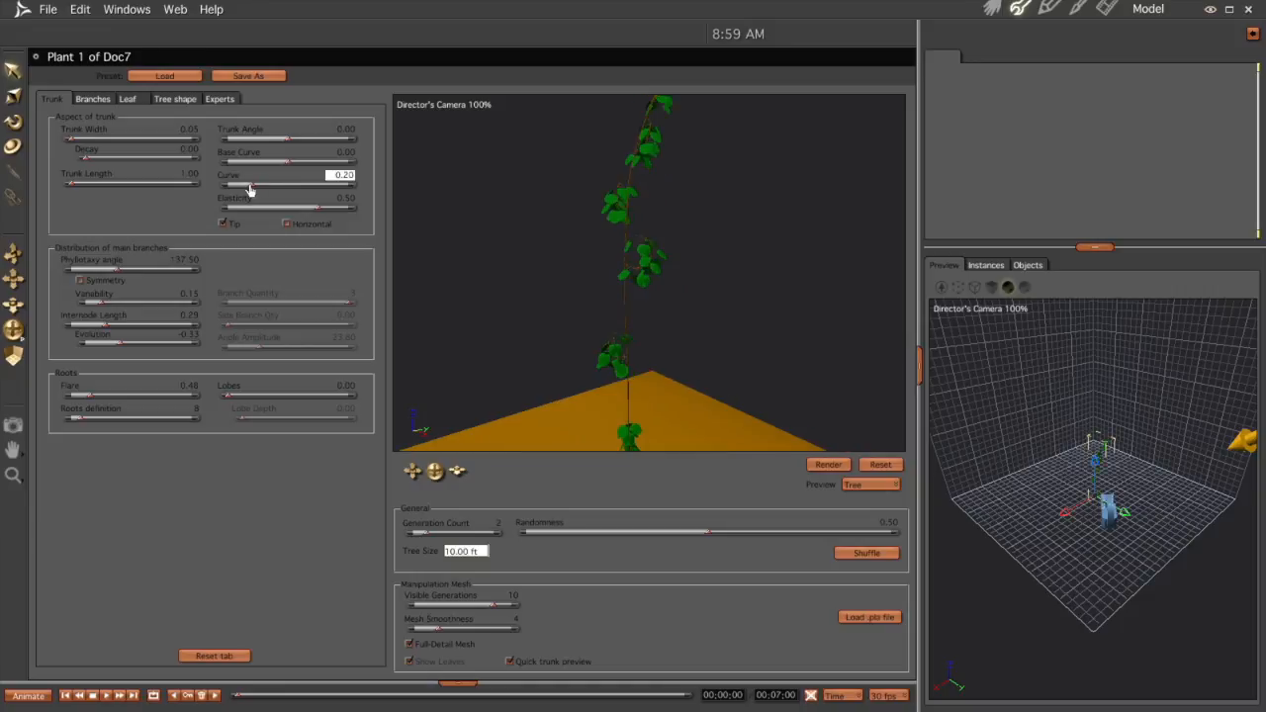
{"action": "left_click_drag", "start_coordinate": [251, 190], "coordinate": [256, 193]}
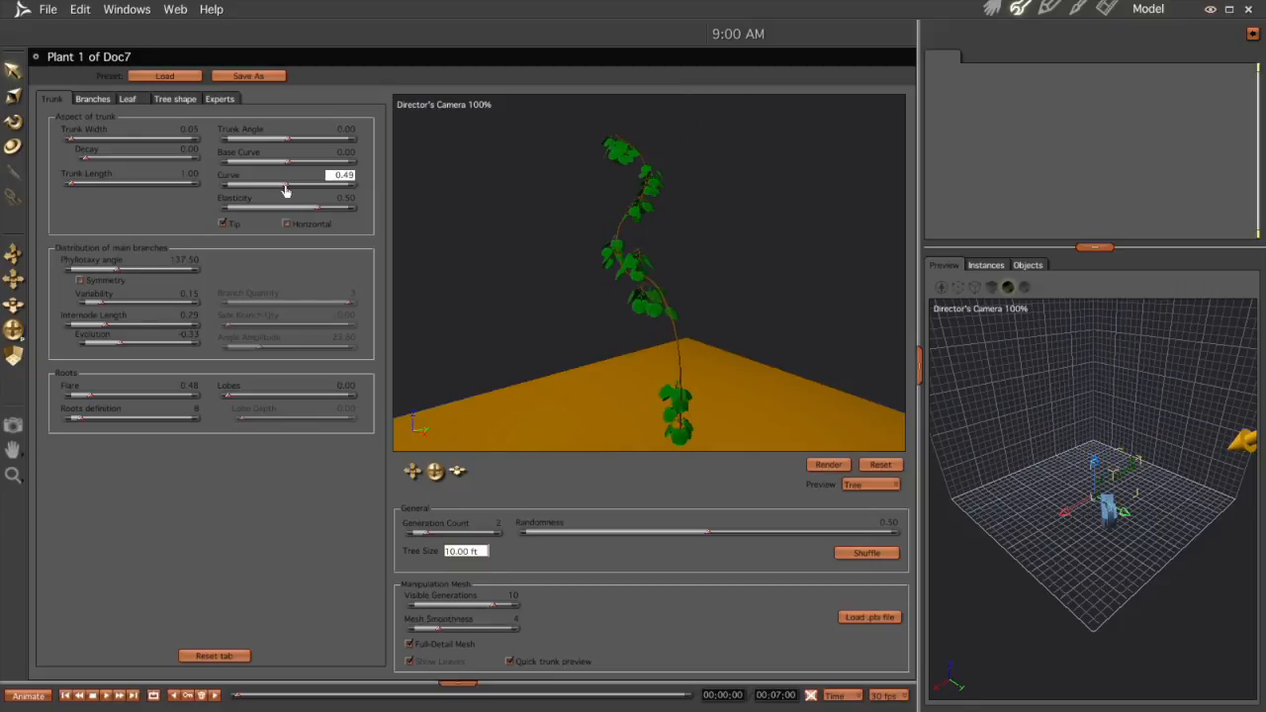
{"action": "left_click_drag", "start_coordinate": [287, 191], "coordinate": [261, 192]}
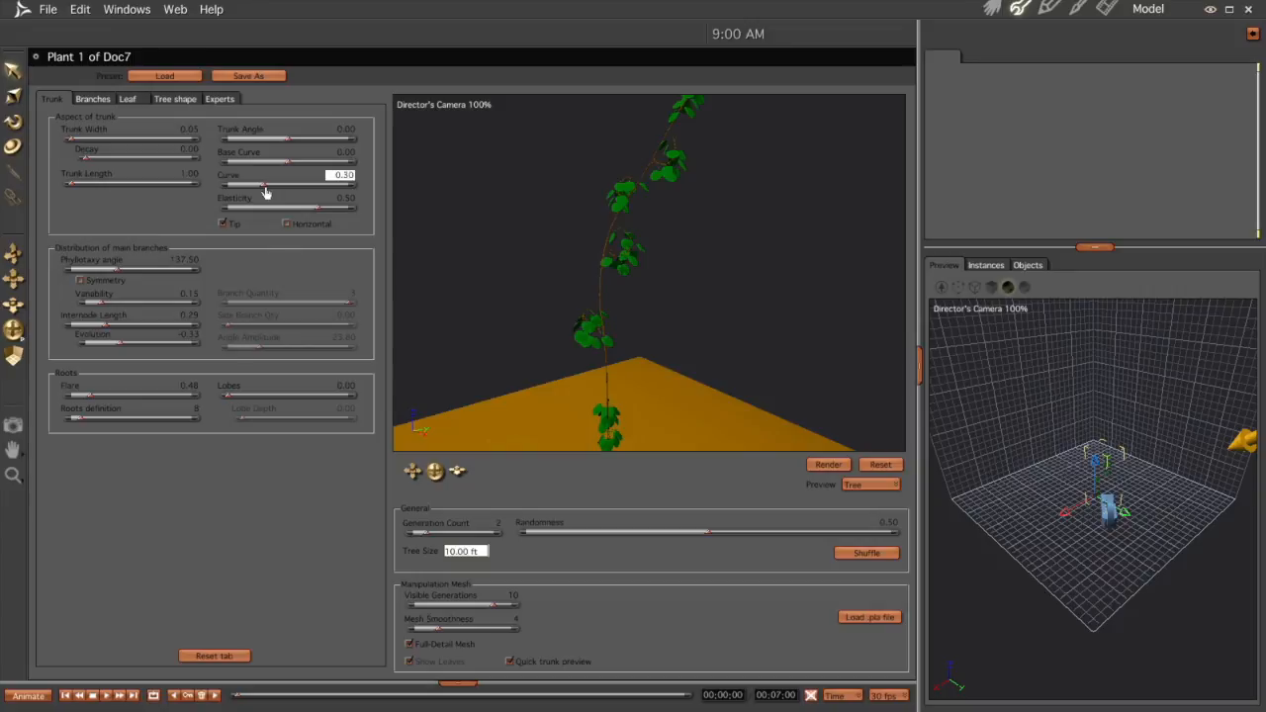
Set the trunk's base curve to 1.00 and the trunk angle to 5.92, and return to the scene.
{"action": "left_click_drag", "start_coordinate": [290, 164], "coordinate": [354, 169]}
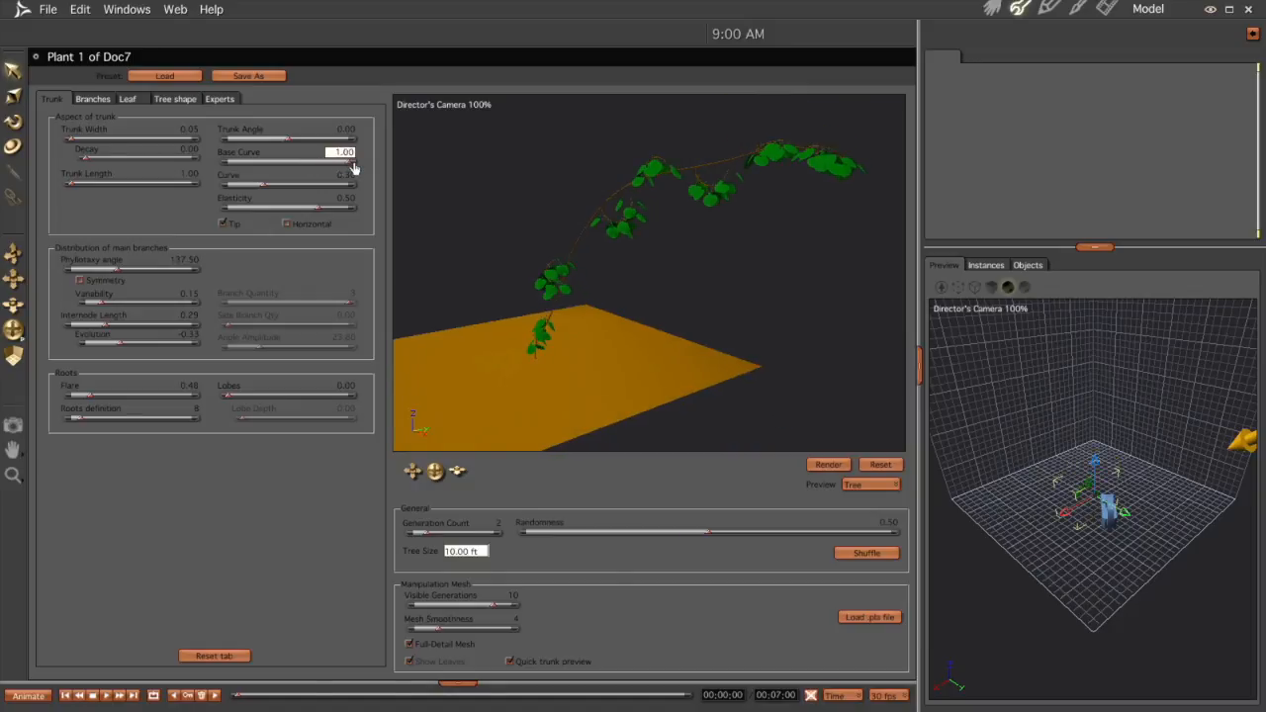
{"action": "left_click_drag", "start_coordinate": [285, 140], "coordinate": [294, 140]}
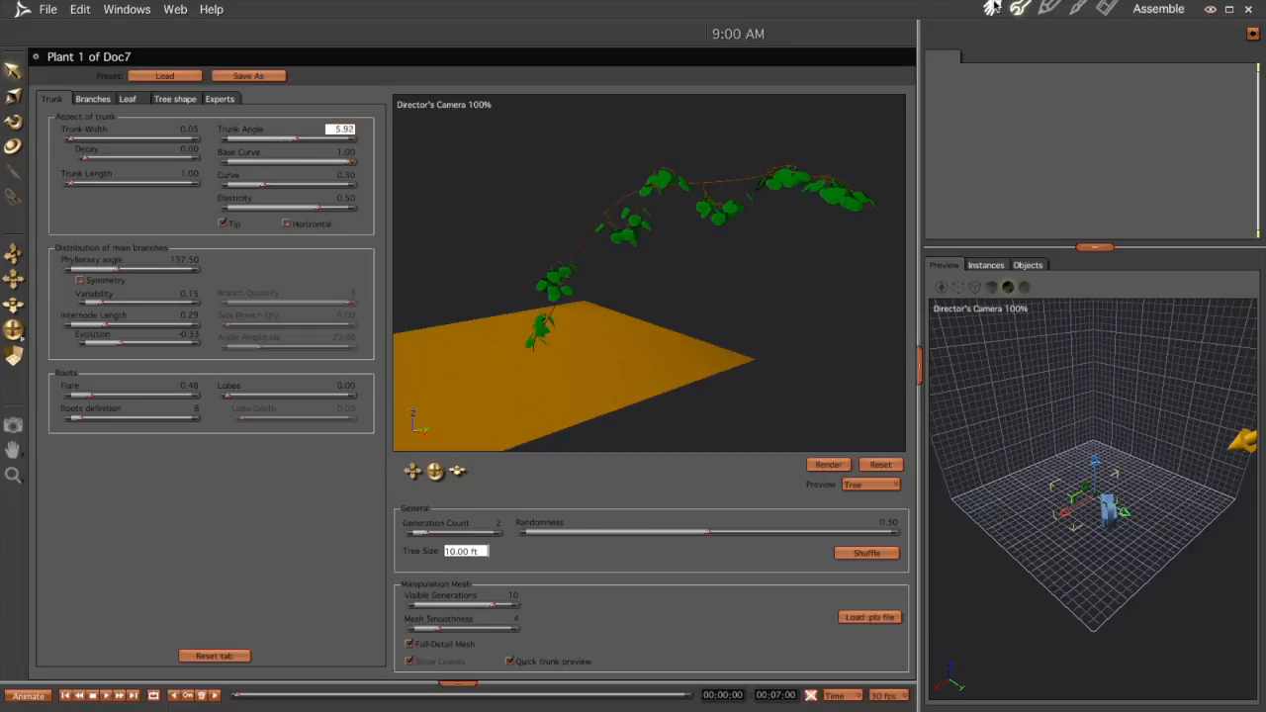
{"action": "left_click", "coordinate": [992, 8]}
Render the arching plant in the scene with its whole length in view.
{"action": "middle_click_drag", "start_coordinate": [533, 498], "coordinate": [421, 474]}
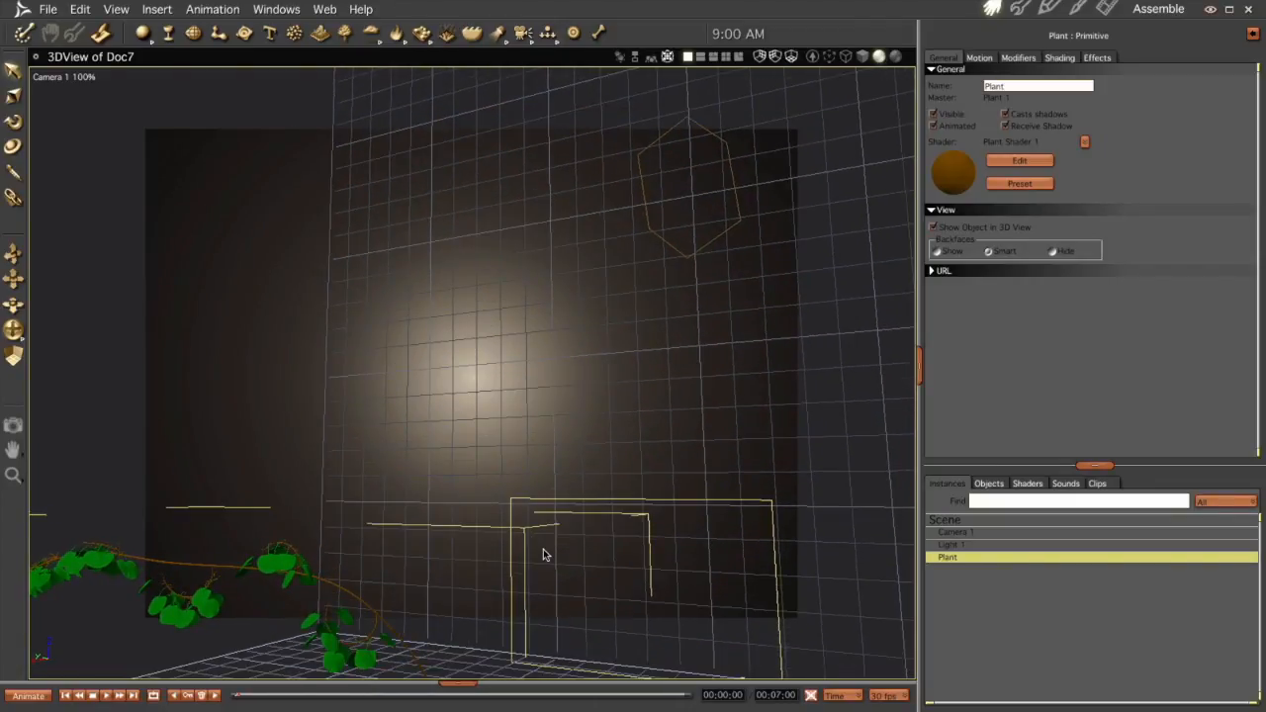
{"action": "key", "text": "ctrl+z"}
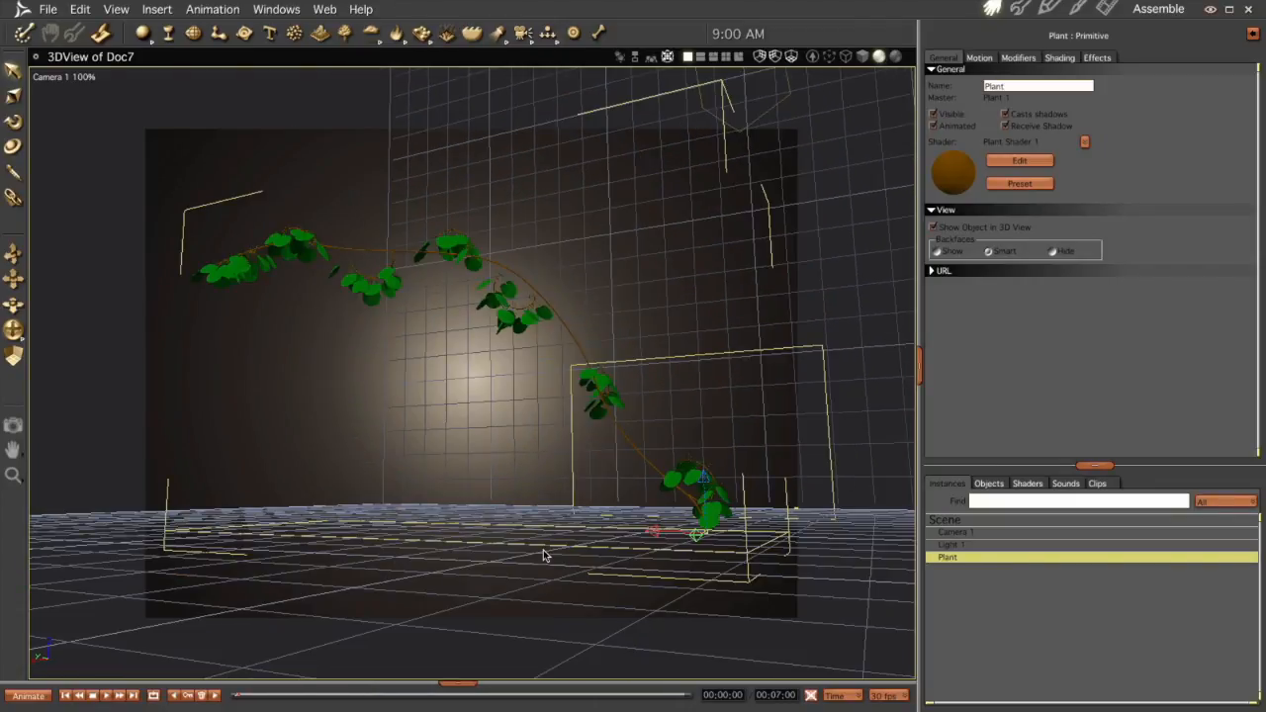
{"action": "key", "text": "ctrl+r"}
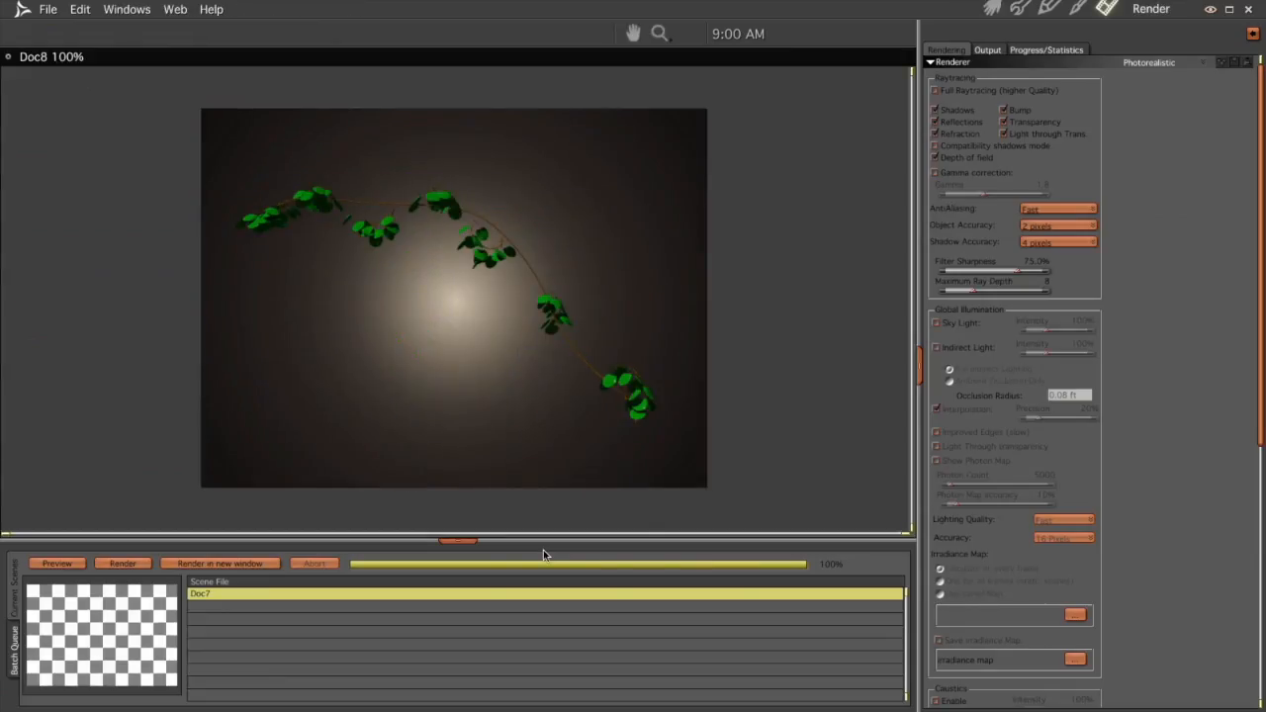
{"action": "left_click", "coordinate": [989, 7]}
{"action": "middle_click_drag", "start_coordinate": [680, 366], "coordinate": [679, 378]}
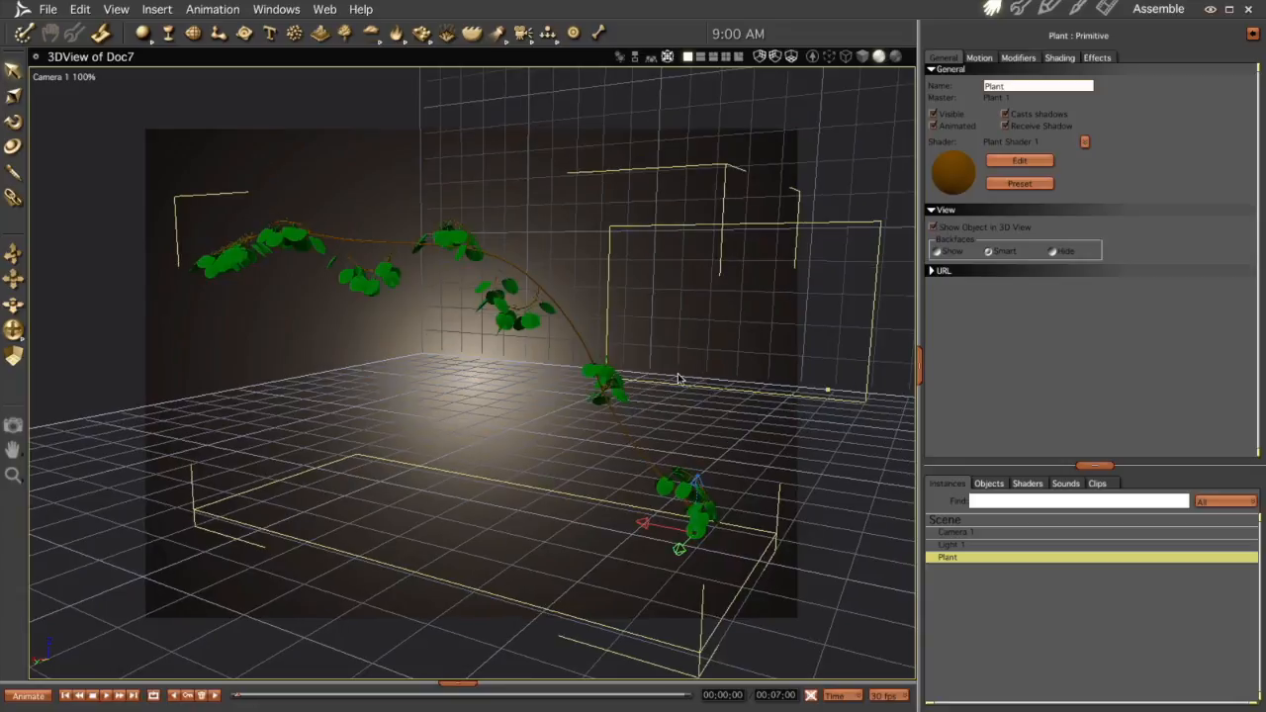
Duplicate the plant, create a new master for the copy, and set its trunk base curve to 0.11.
{"action": "double_click", "coordinate": [947, 559]}
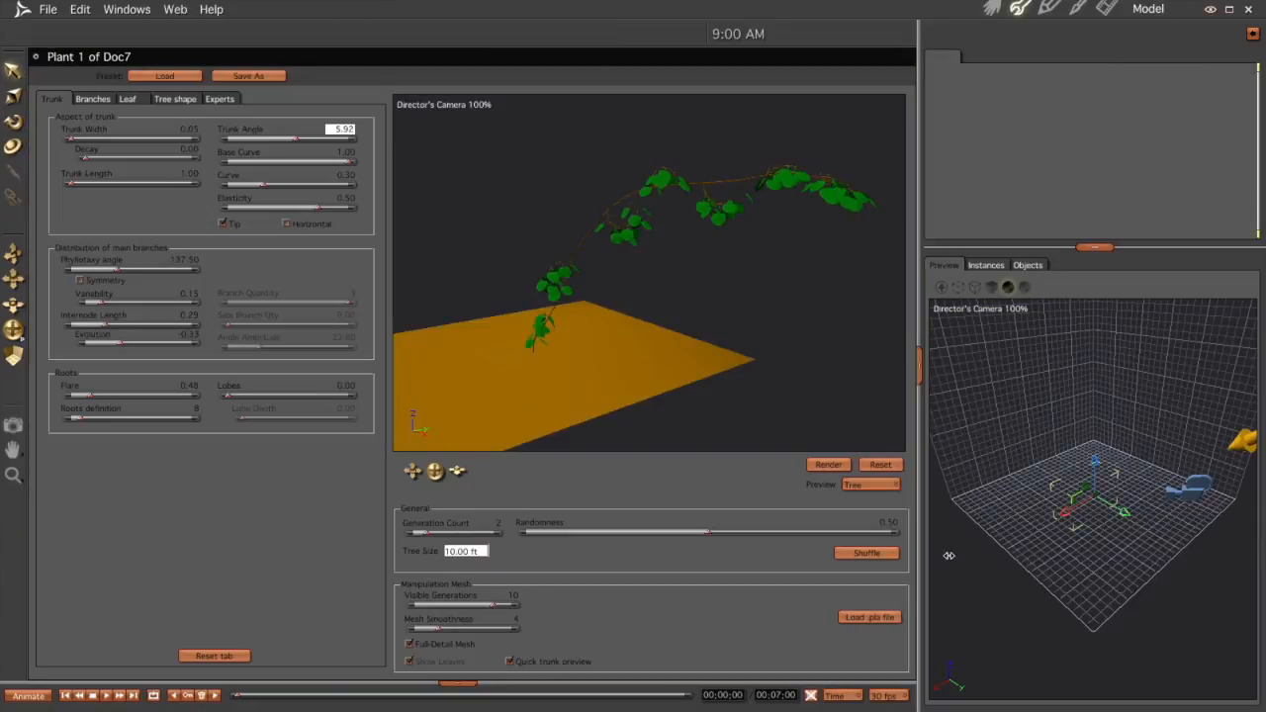
{"action": "left_click", "coordinate": [992, 8]}
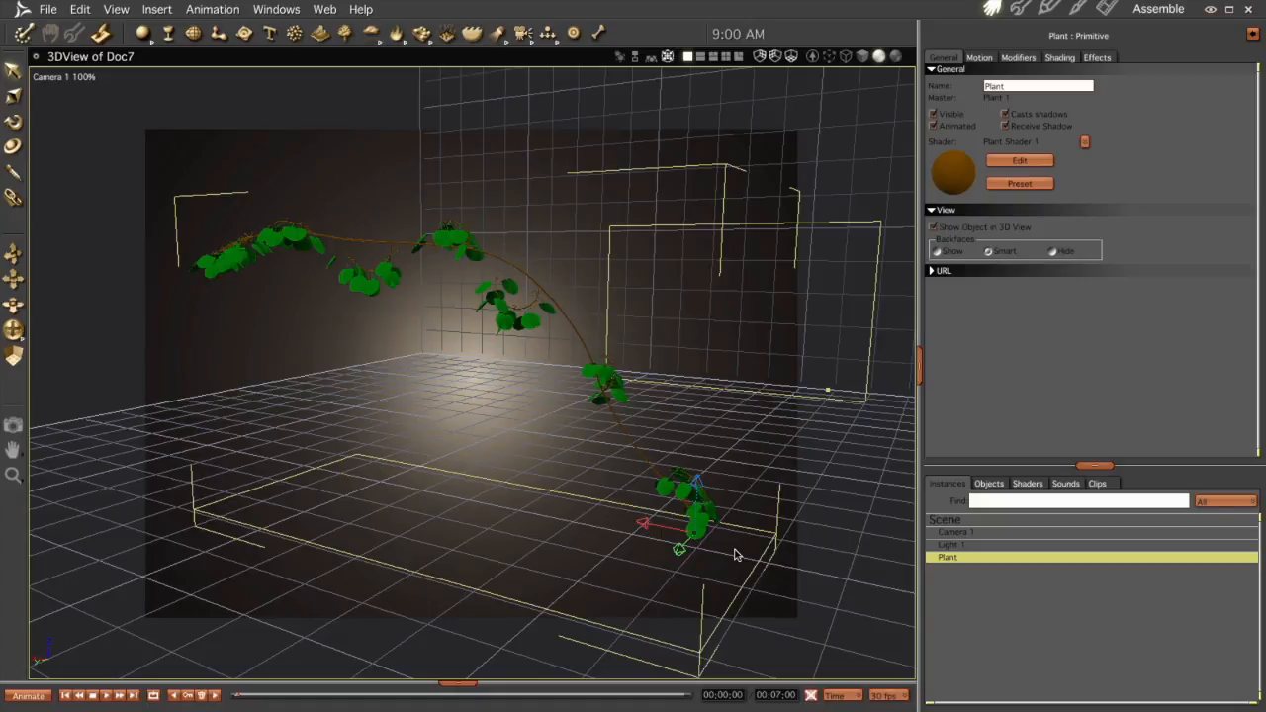
{"action": "key", "text": "ctrl+d"}
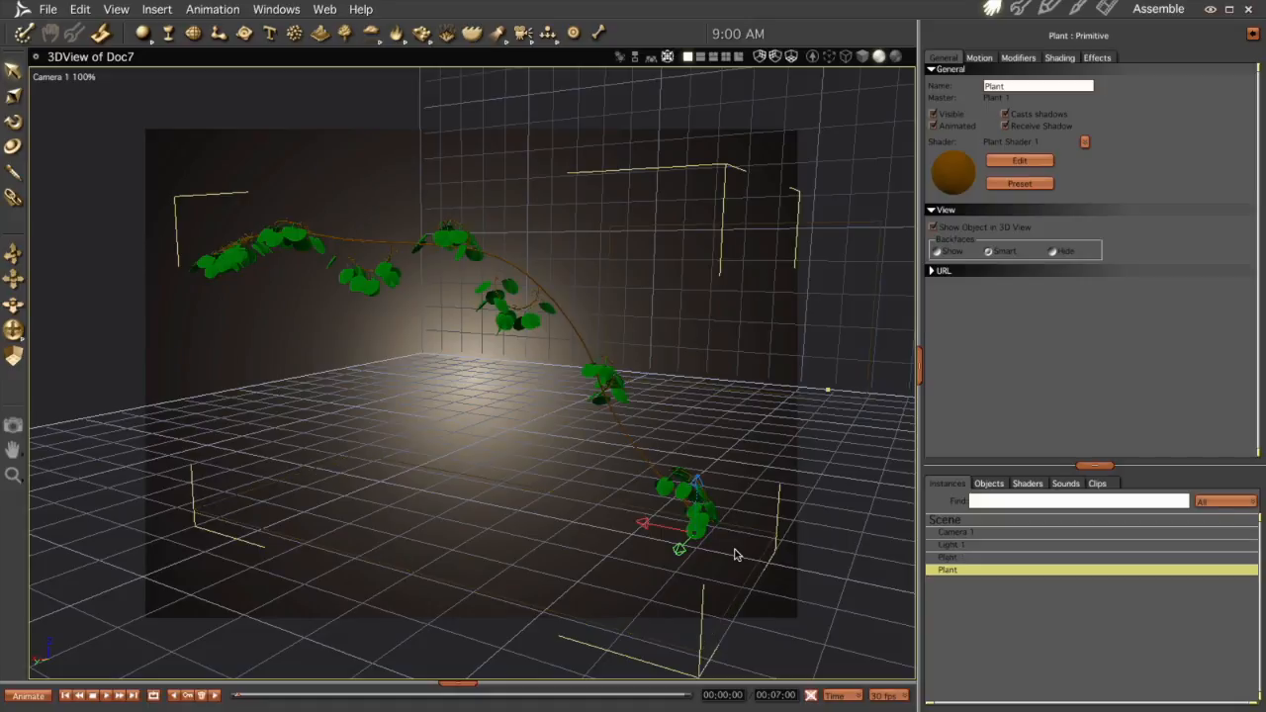
{"action": "double_click", "coordinate": [947, 571]}
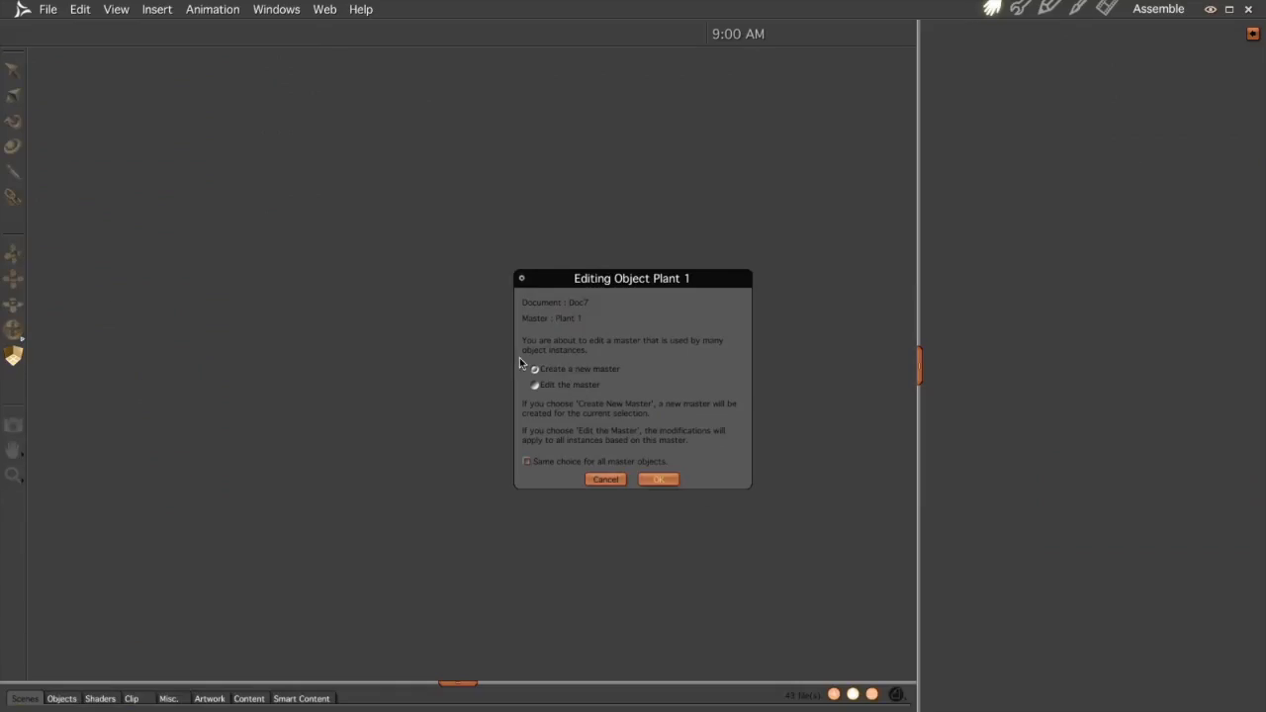
{"action": "left_click", "coordinate": [656, 479]}
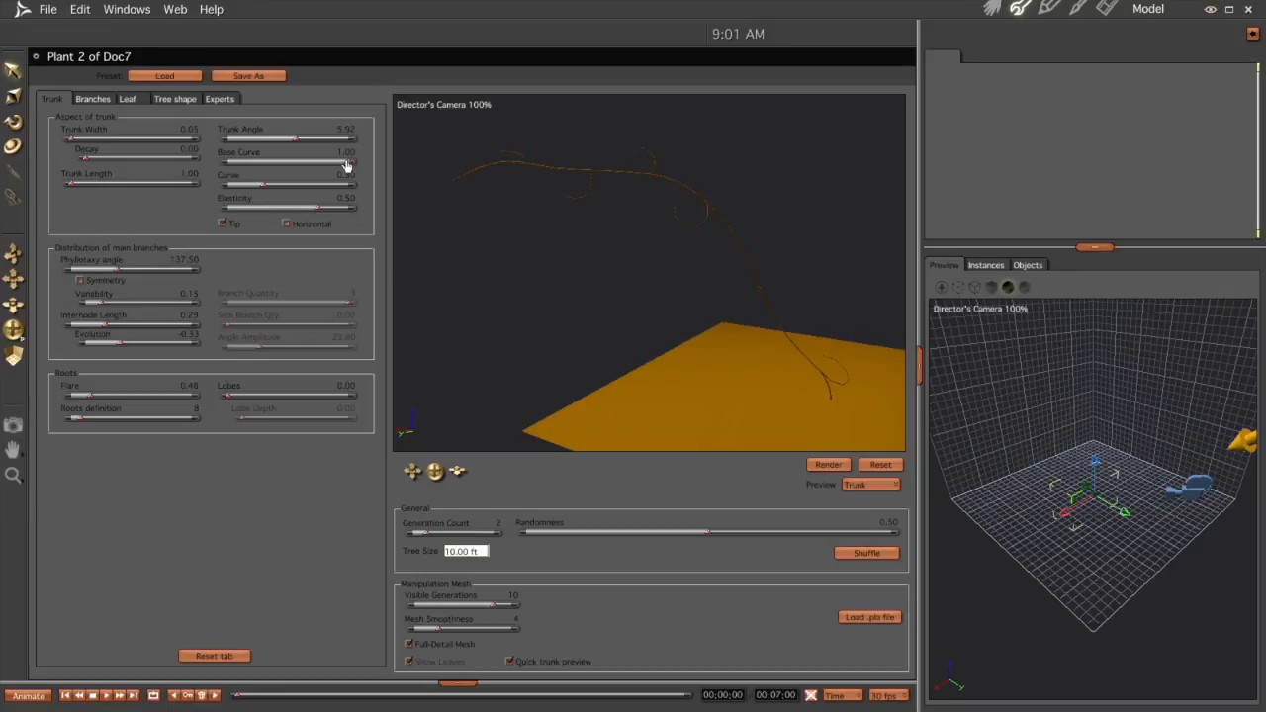
{"action": "left_click_drag", "start_coordinate": [346, 164], "coordinate": [292, 163]}
{"action": "left_click", "coordinate": [992, 8]}
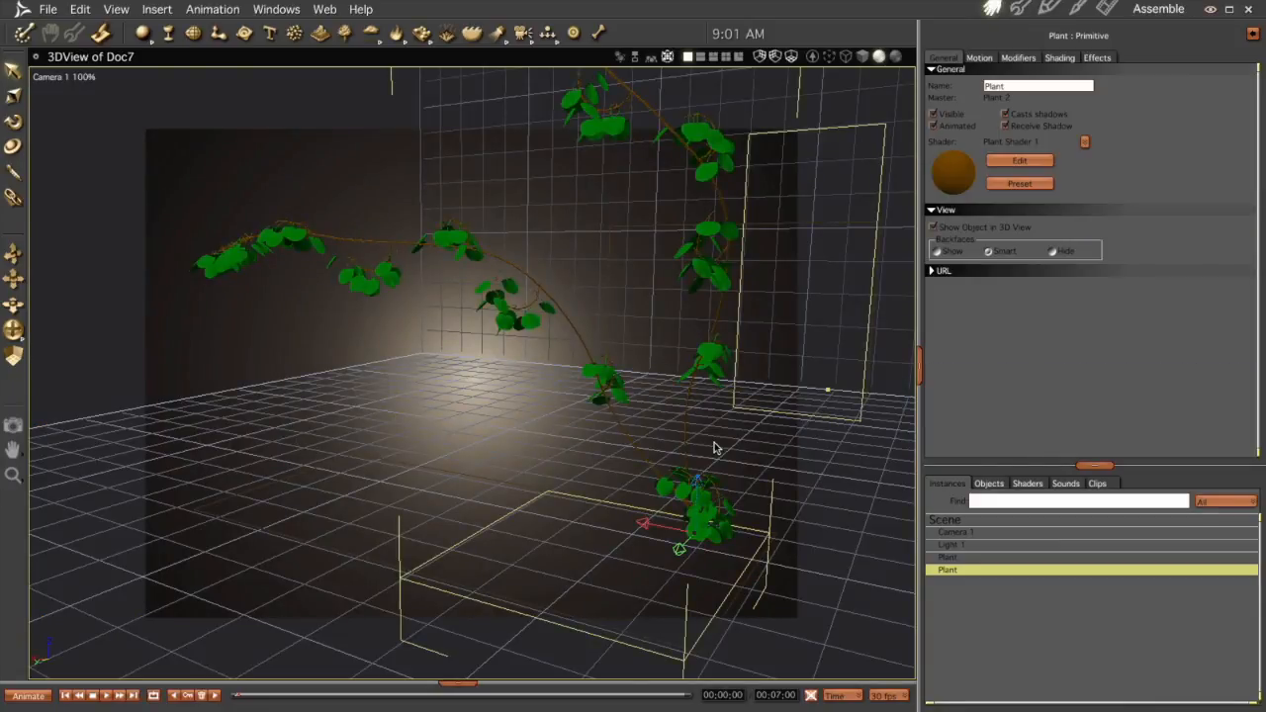
Duplicate the second plant, create a new master for the third, and set its trunk base curve to -0.57.
{"action": "left_click_drag", "start_coordinate": [715, 443], "coordinate": [767, 460]}
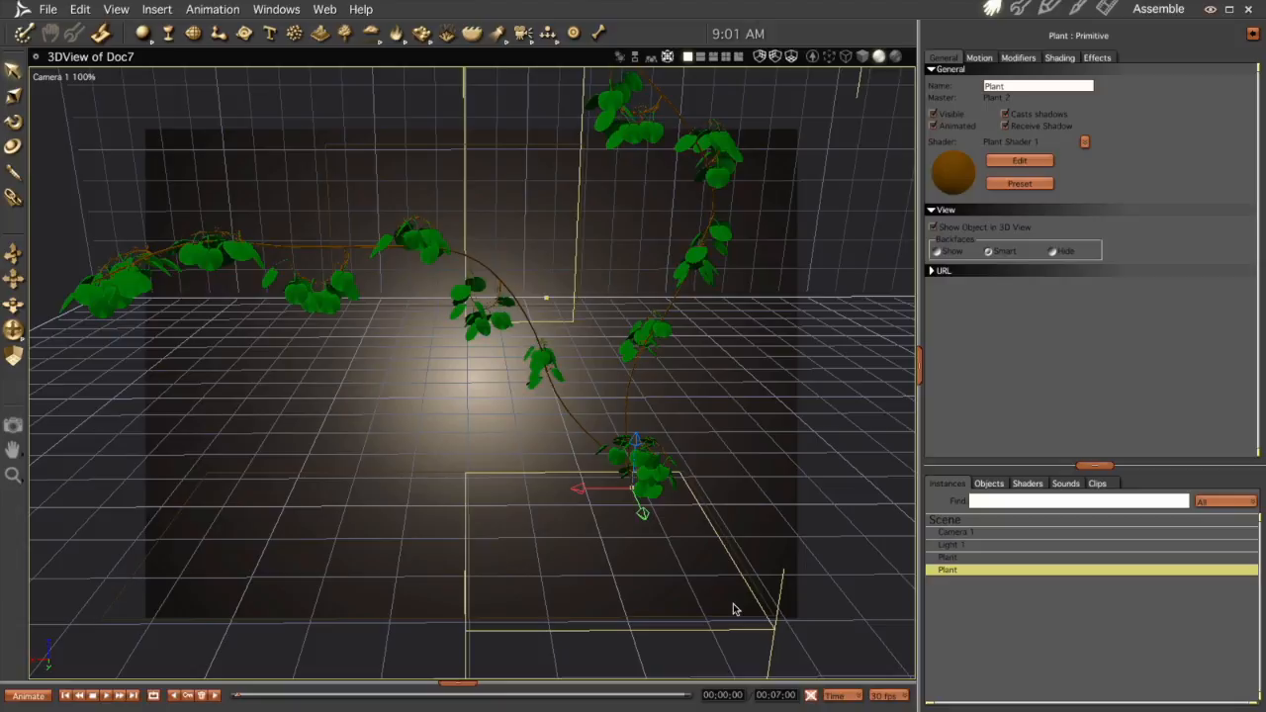
{"action": "left_click_drag", "start_coordinate": [733, 604], "coordinate": [688, 591]}
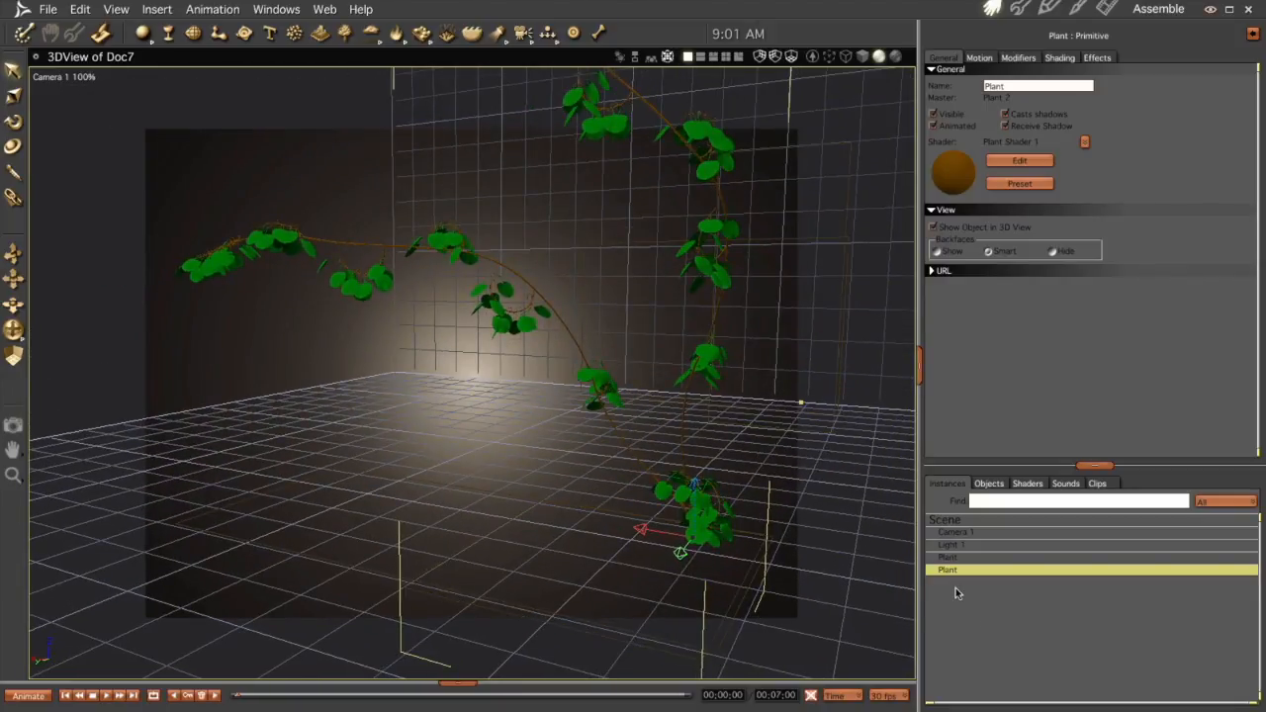
{"action": "key", "text": "ctrl+d"}
{"action": "double_click", "coordinate": [946, 583]}
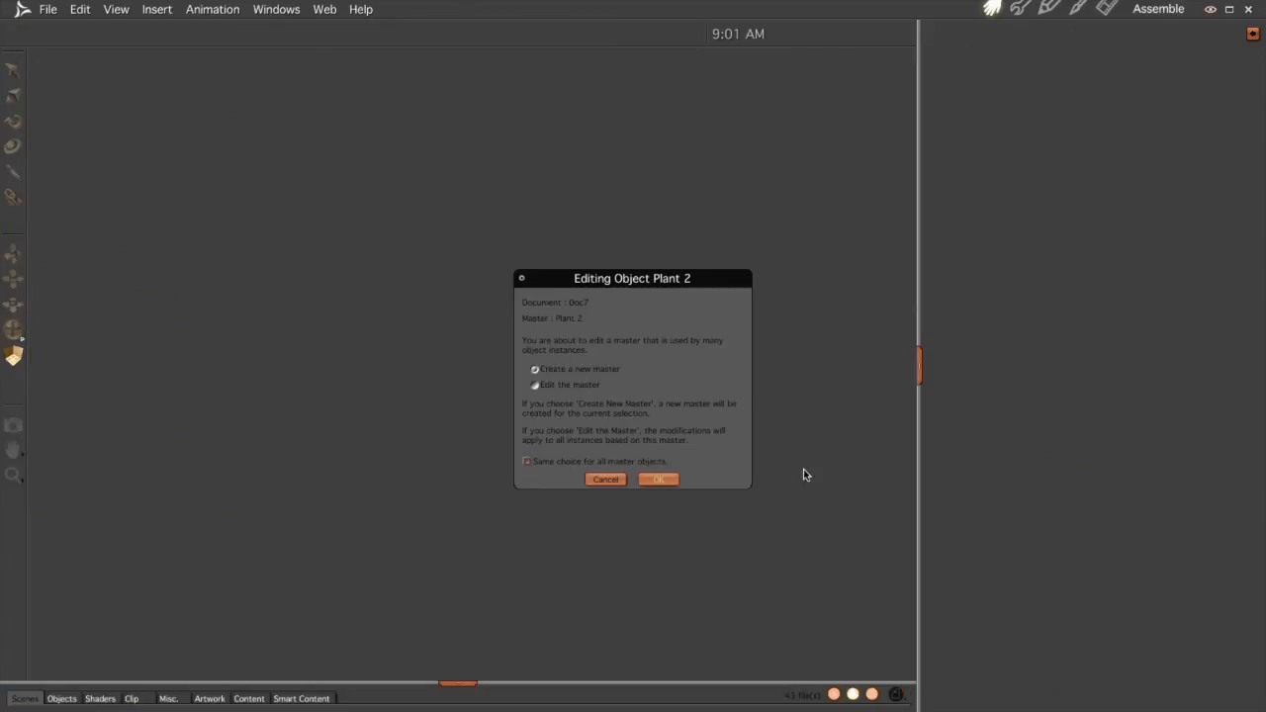
{"action": "left_click", "coordinate": [657, 480]}
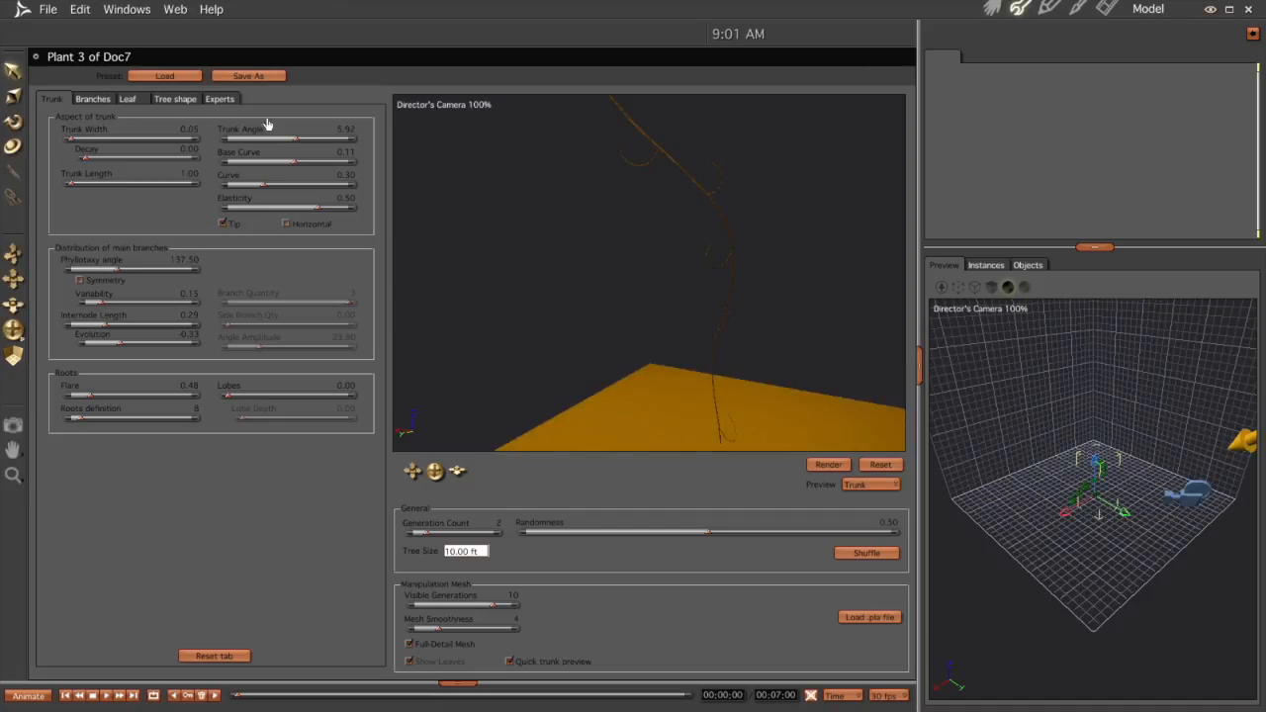
{"action": "left_click_drag", "start_coordinate": [293, 171], "coordinate": [254, 169]}
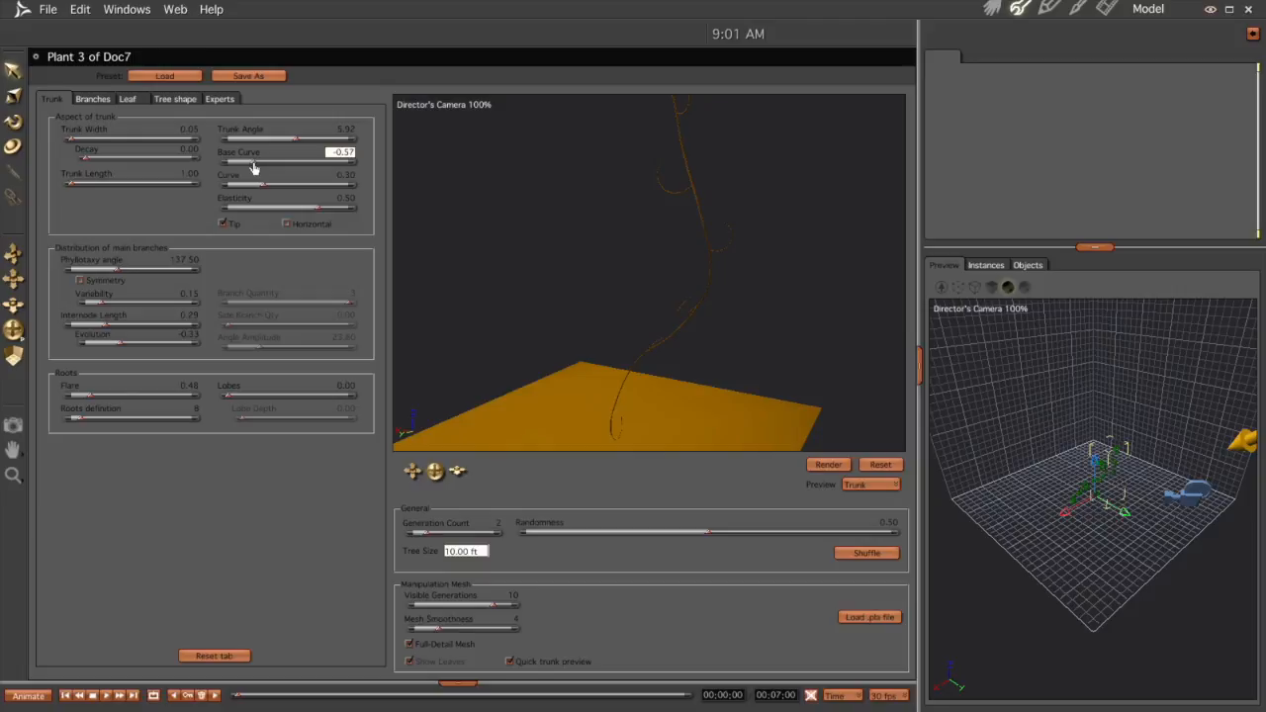
{"action": "left_click", "coordinate": [991, 8]}
{"action": "middle_click_drag", "start_coordinate": [707, 374], "coordinate": [737, 366]}
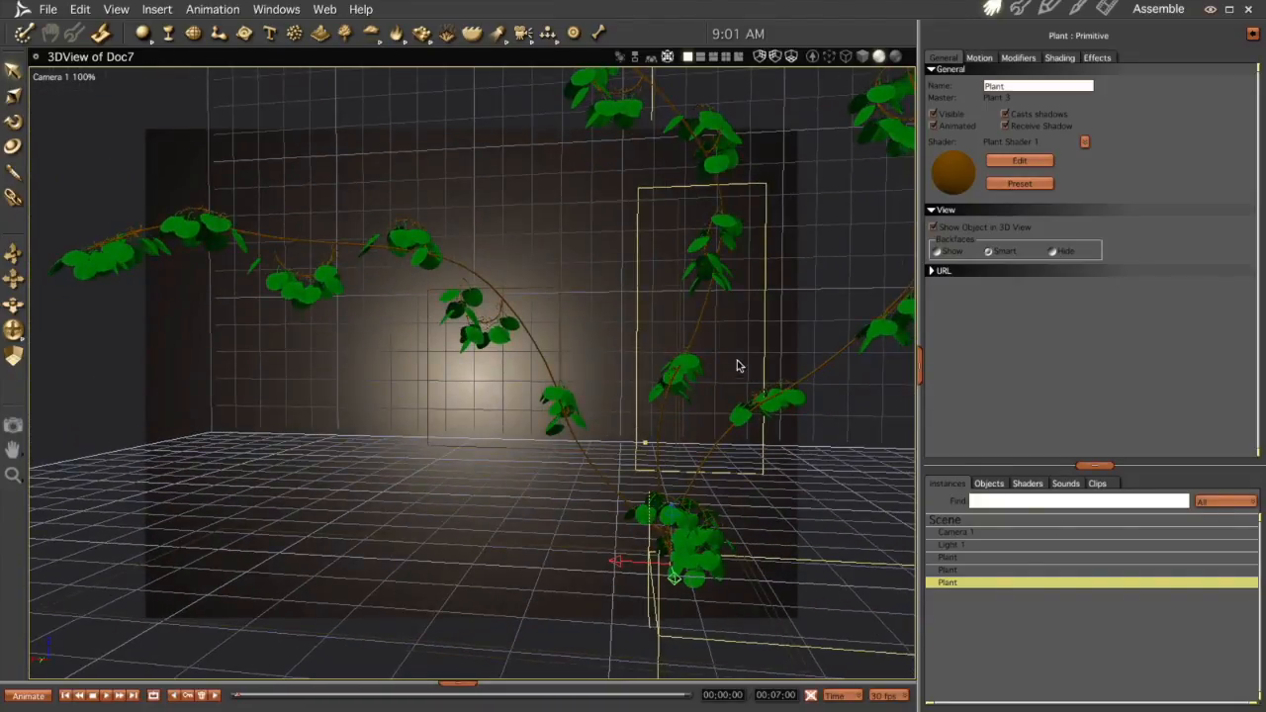
{"action": "middle_click_drag", "start_coordinate": [777, 311], "coordinate": [640, 567]}
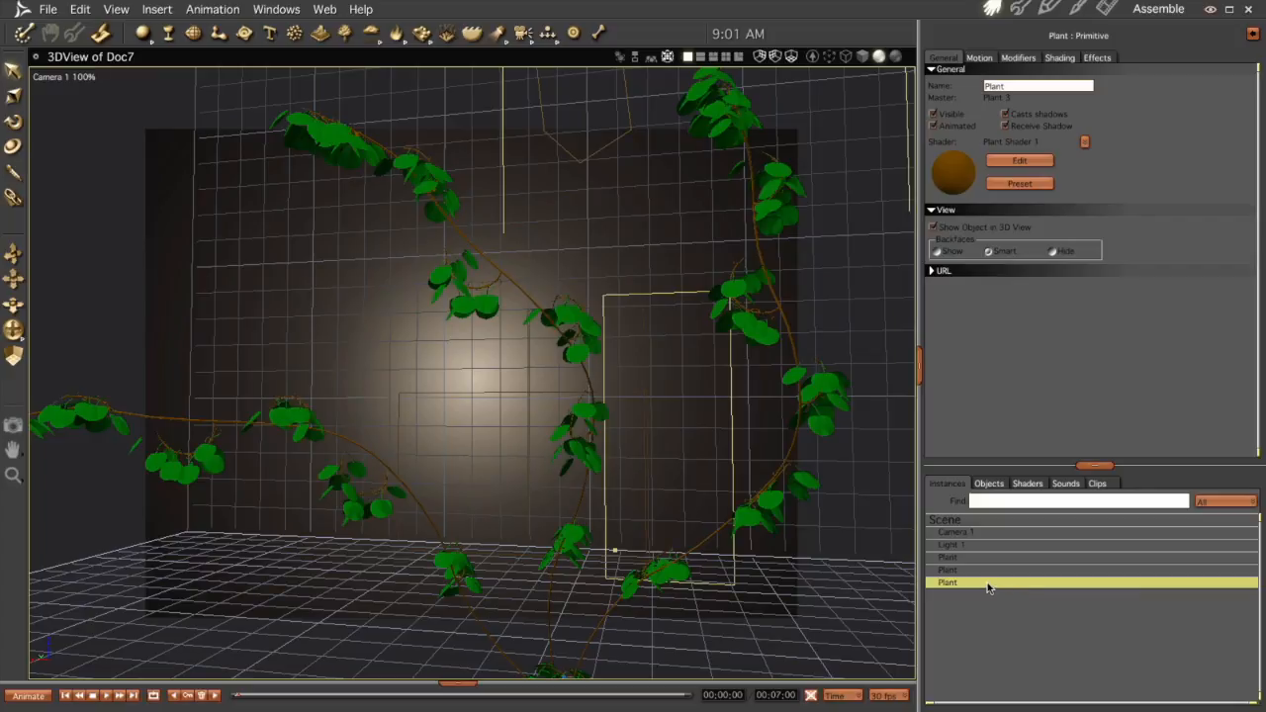
Delete the two duplicated plants, keeping only the original in the scene.
{"action": "key", "text": "Delete"}
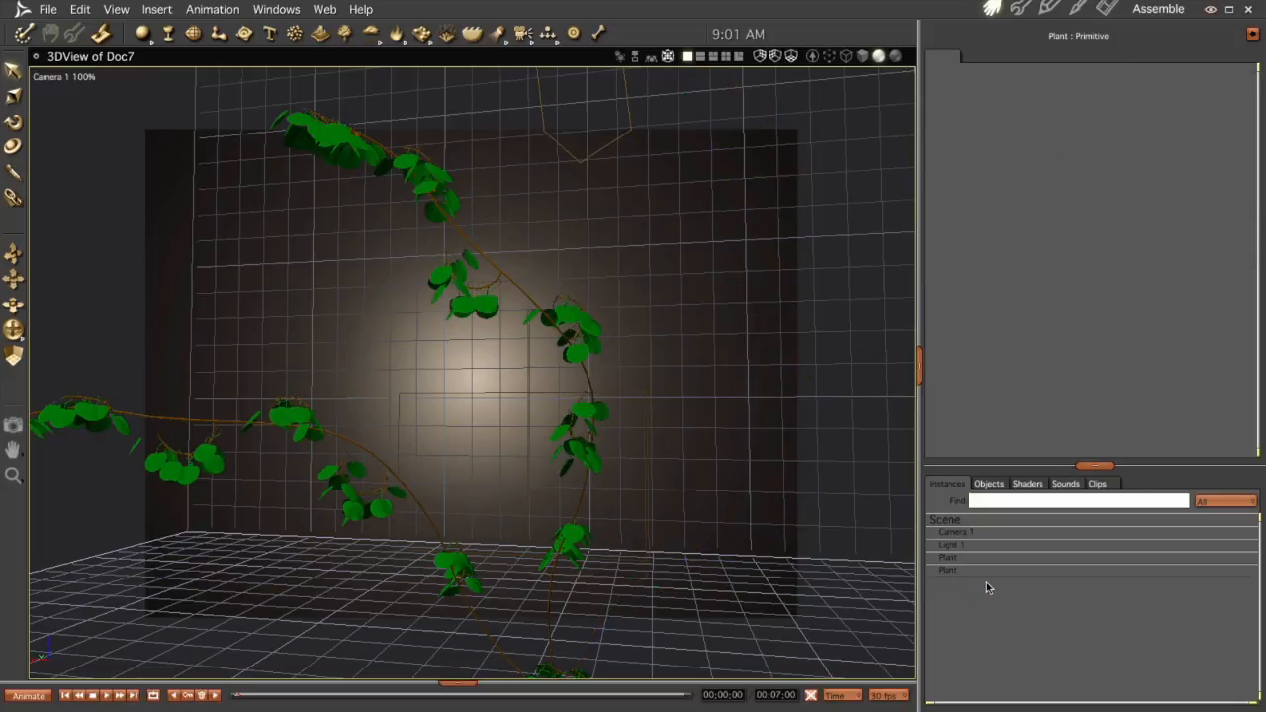
{"action": "left_click", "coordinate": [975, 571]}
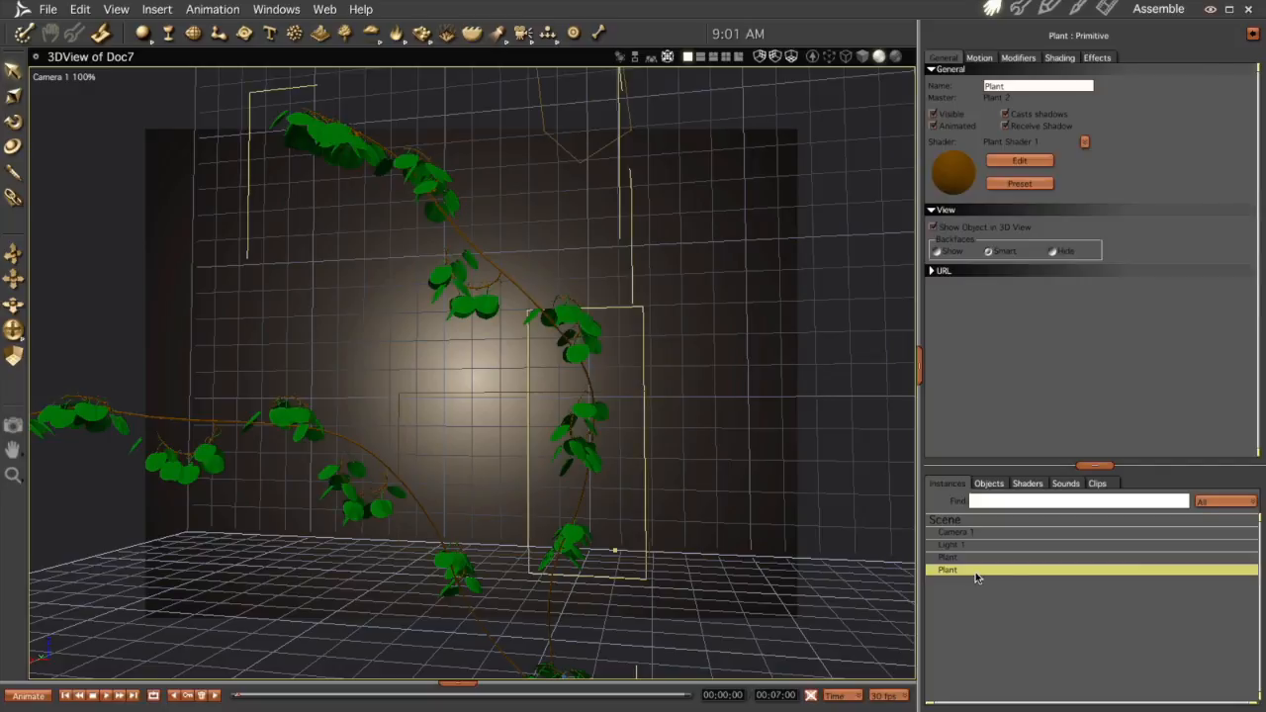
{"action": "key", "text": "Delete"}
Straighten the remaining plant's trunk by setting its curve to 0.00 and base curve to 0, and return to the scene.
{"action": "double_click", "coordinate": [954, 557]}
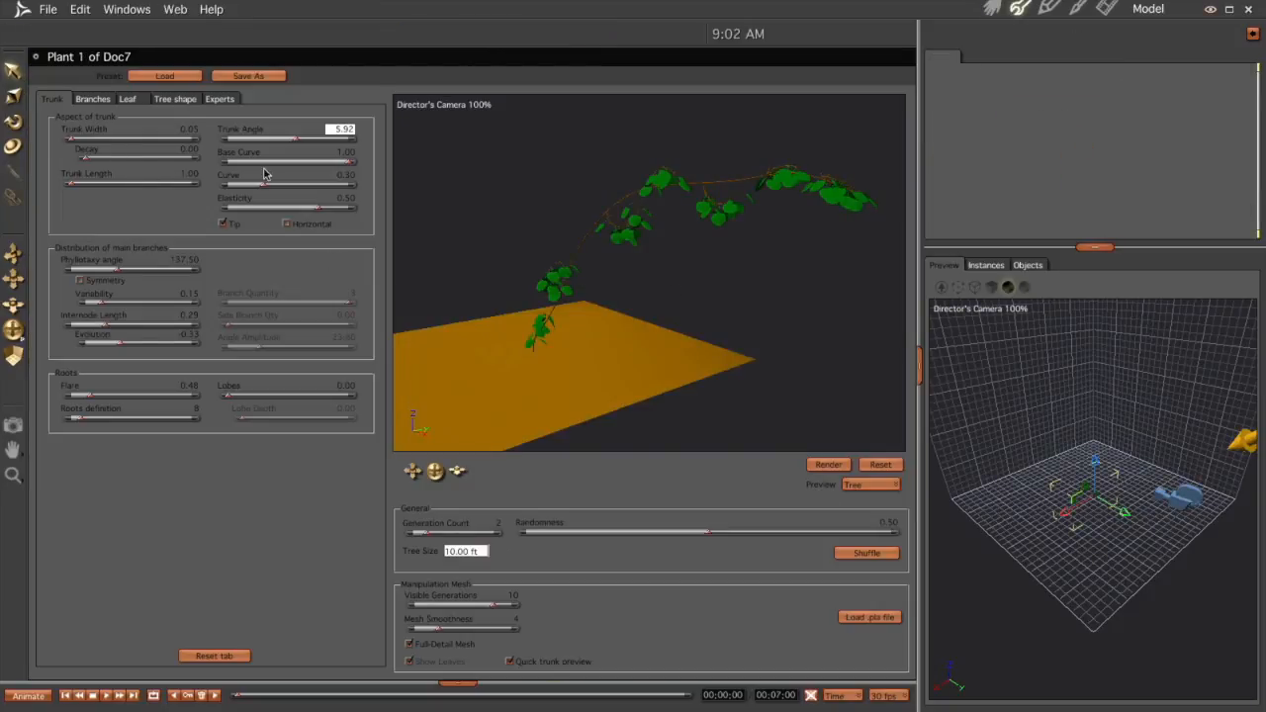
{"action": "left_click_drag", "start_coordinate": [261, 188], "coordinate": [184, 186]}
{"action": "left_click", "coordinate": [344, 154]}
{"action": "type", "text": "0"}
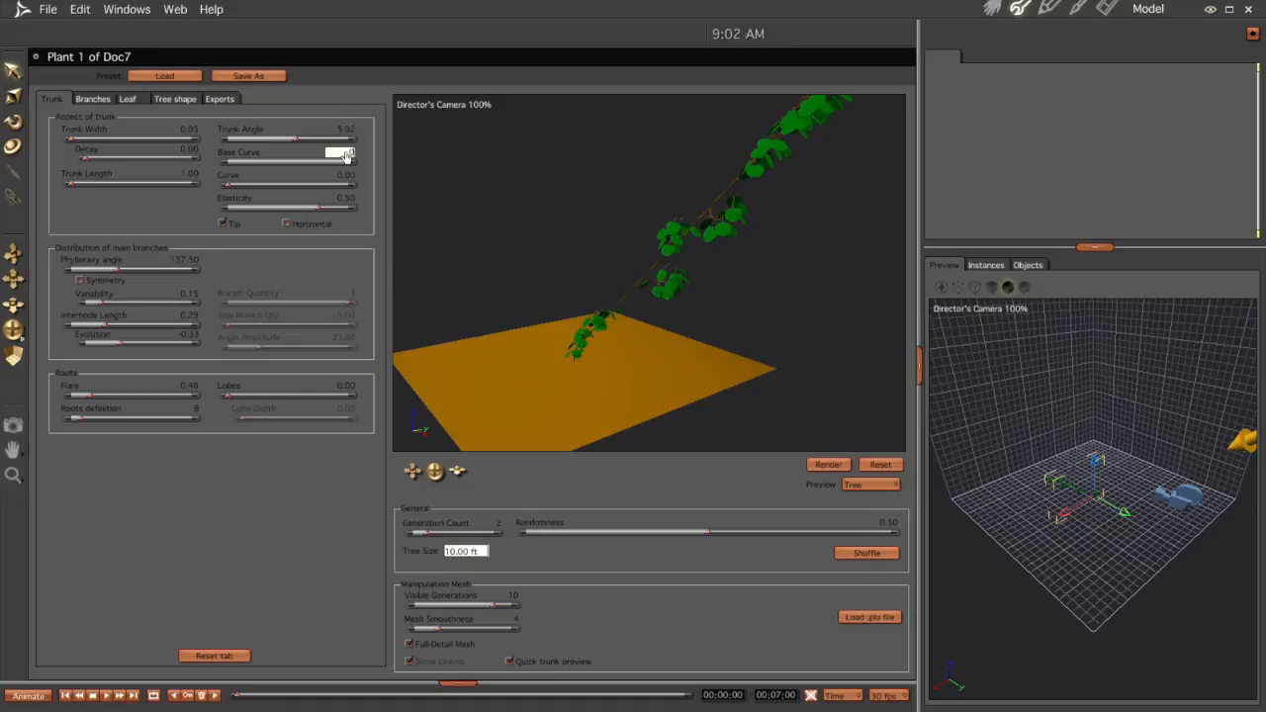
{"action": "key", "text": "Return"}
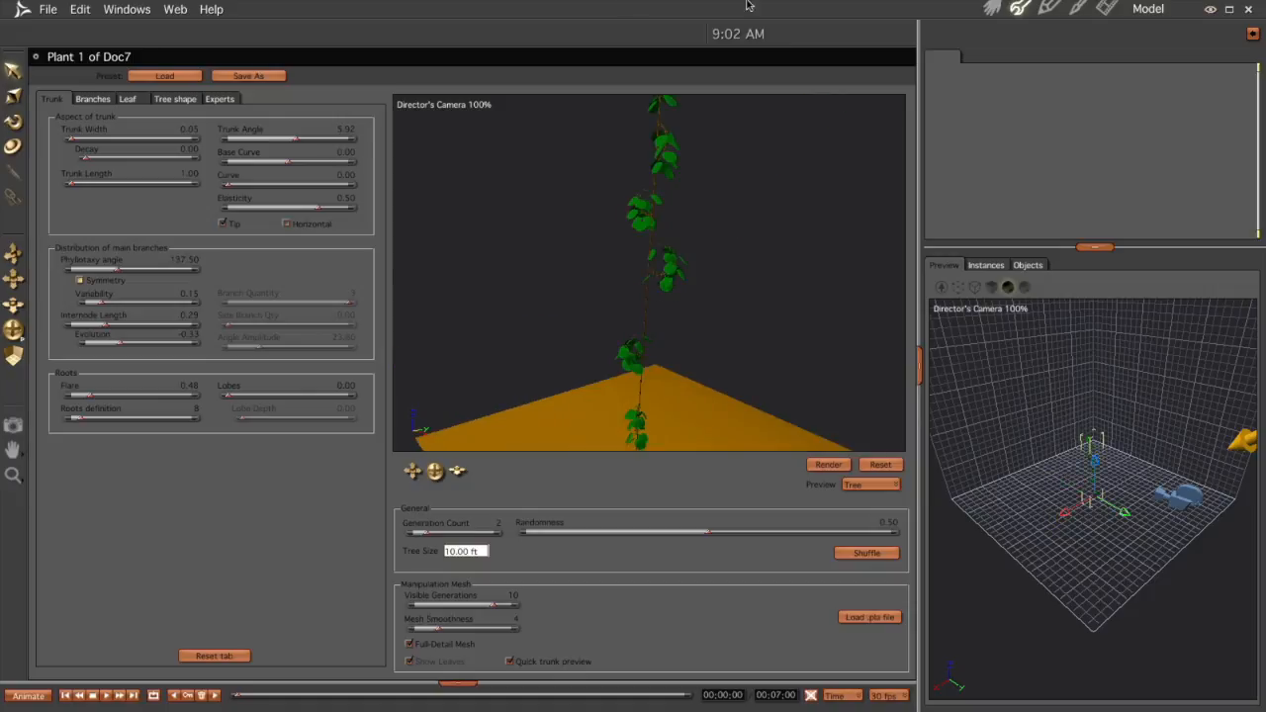
{"action": "left_click", "coordinate": [994, 8]}
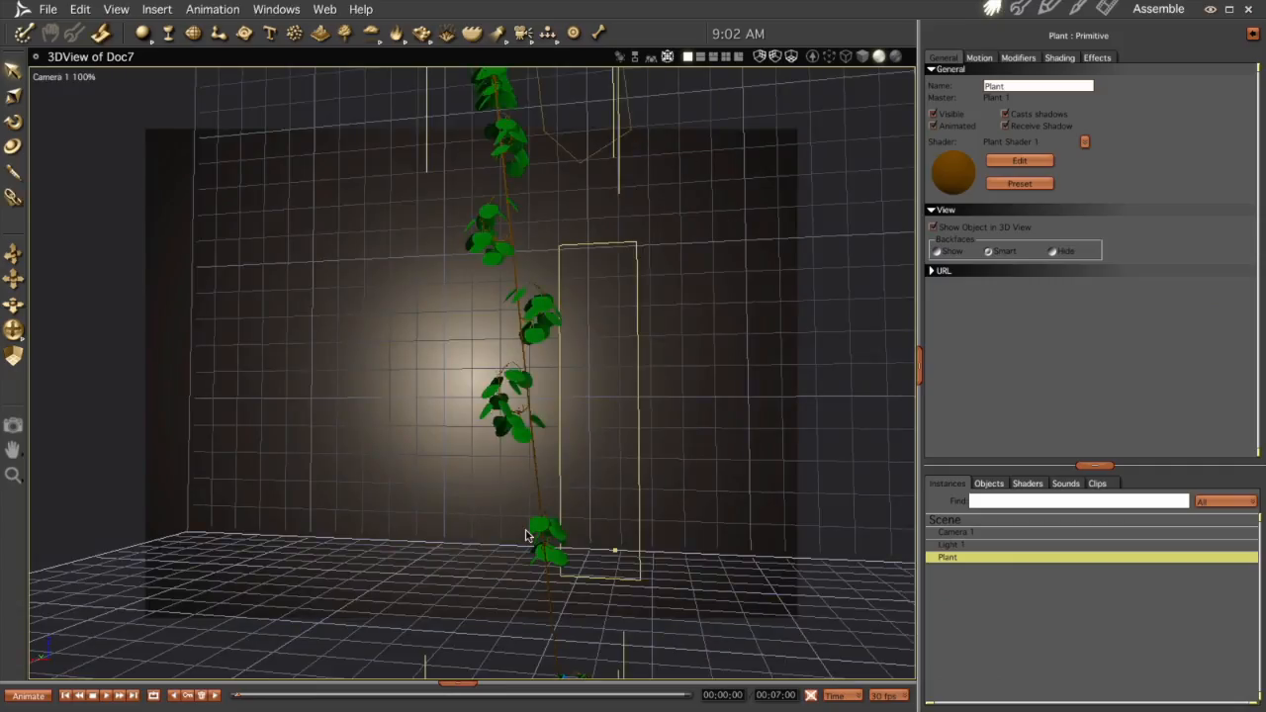
{"action": "middle_click_drag", "start_coordinate": [527, 536], "coordinate": [562, 555]}
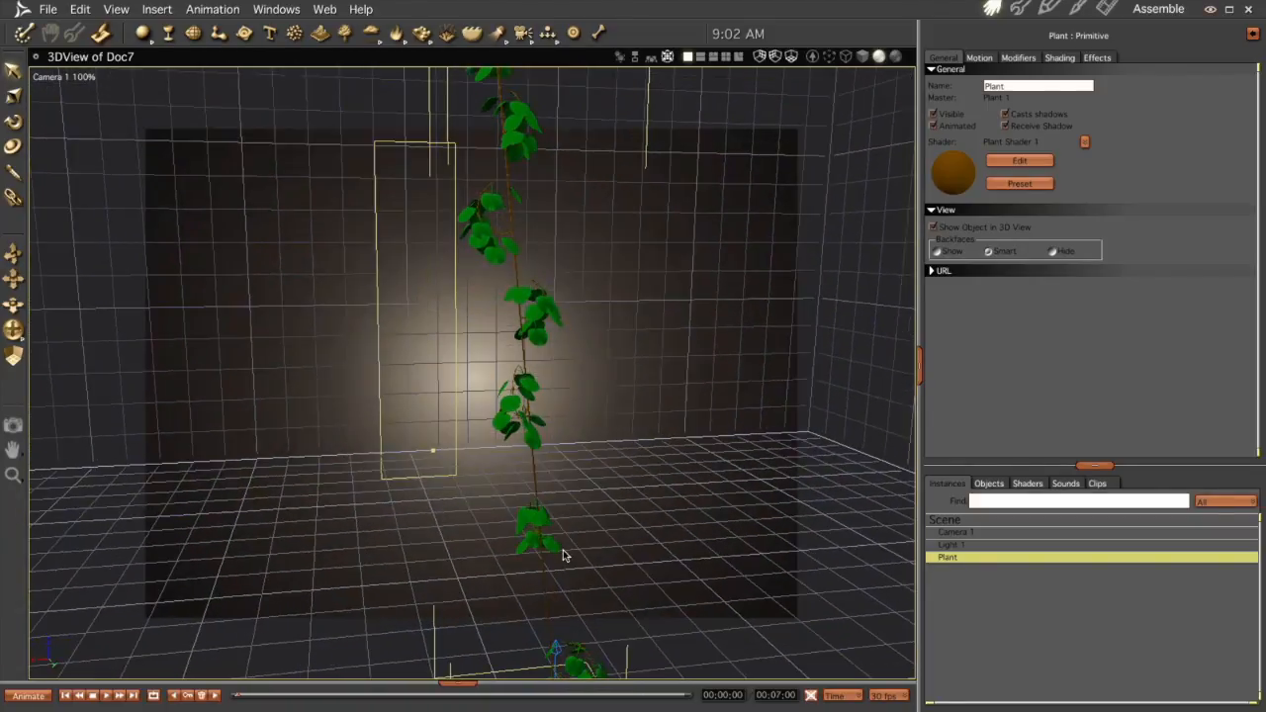
Add a Wave modifier to the plant and replace it with Linear Wave.
{"action": "left_click", "coordinate": [1019, 57]}
{"action": "left_click", "coordinate": [1010, 69]}
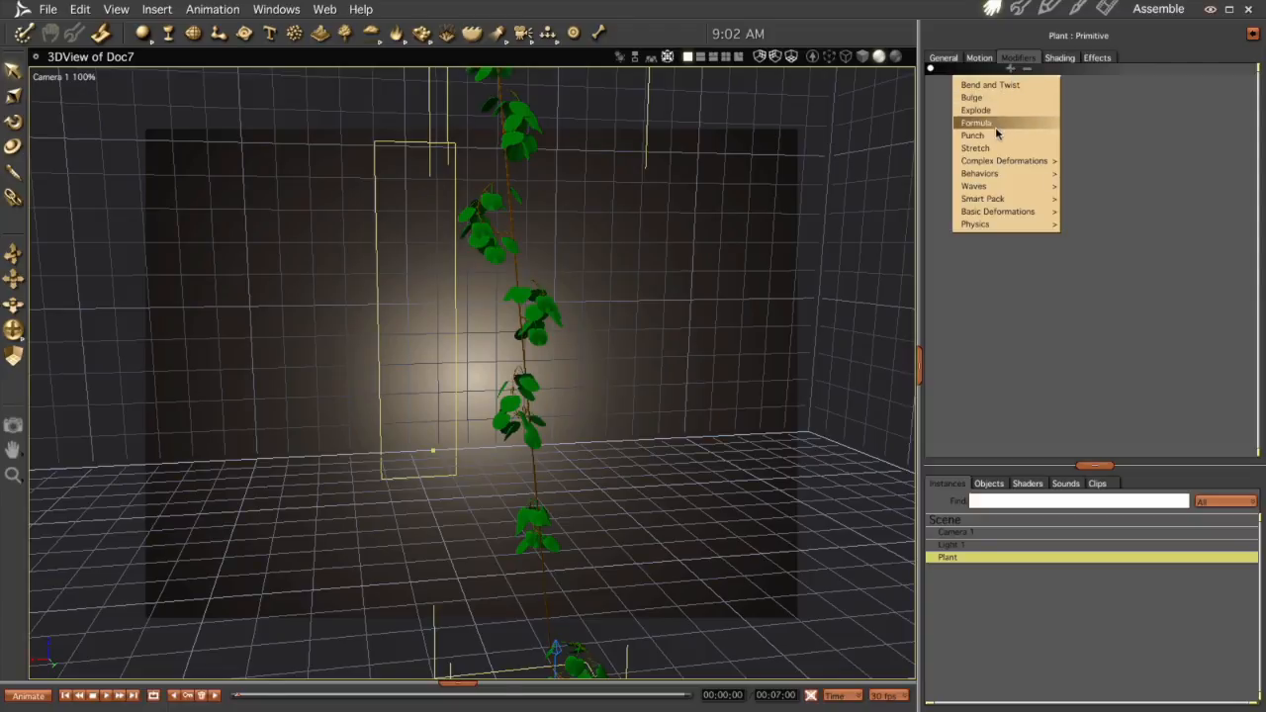
{"action": "mouse_move", "coordinate": [994, 187]}
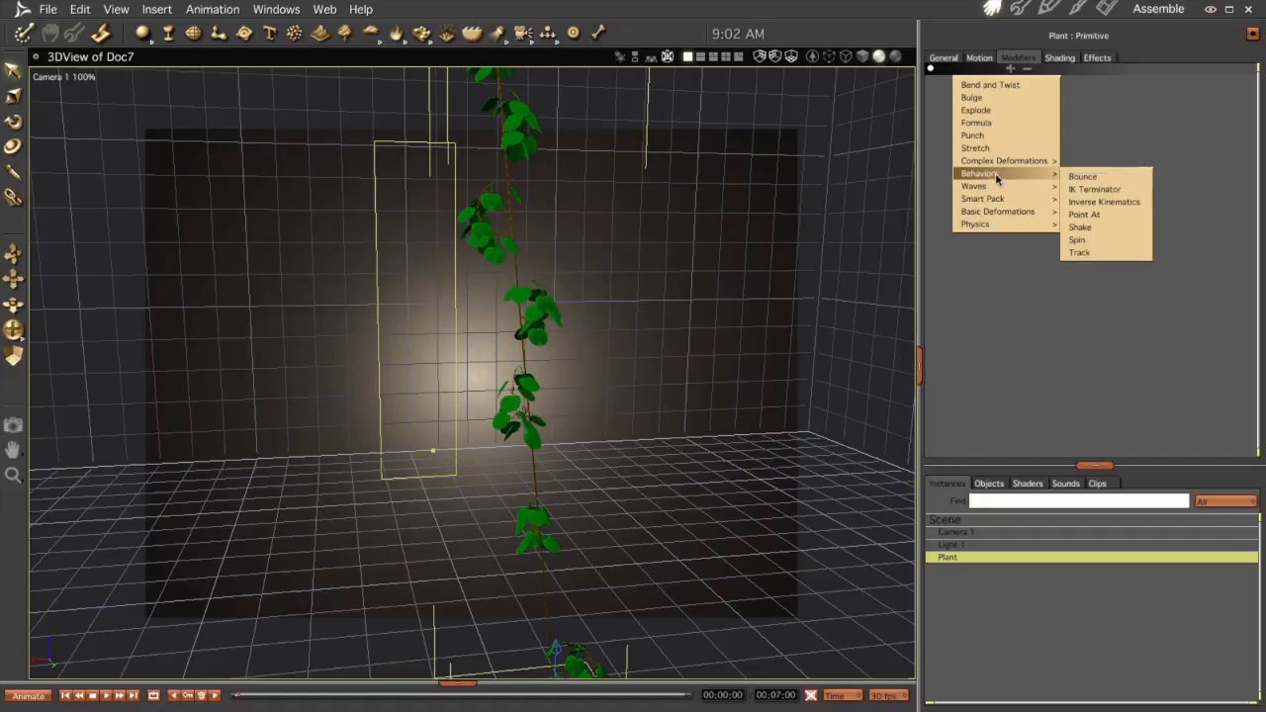
{"action": "left_click", "coordinate": [1093, 212]}
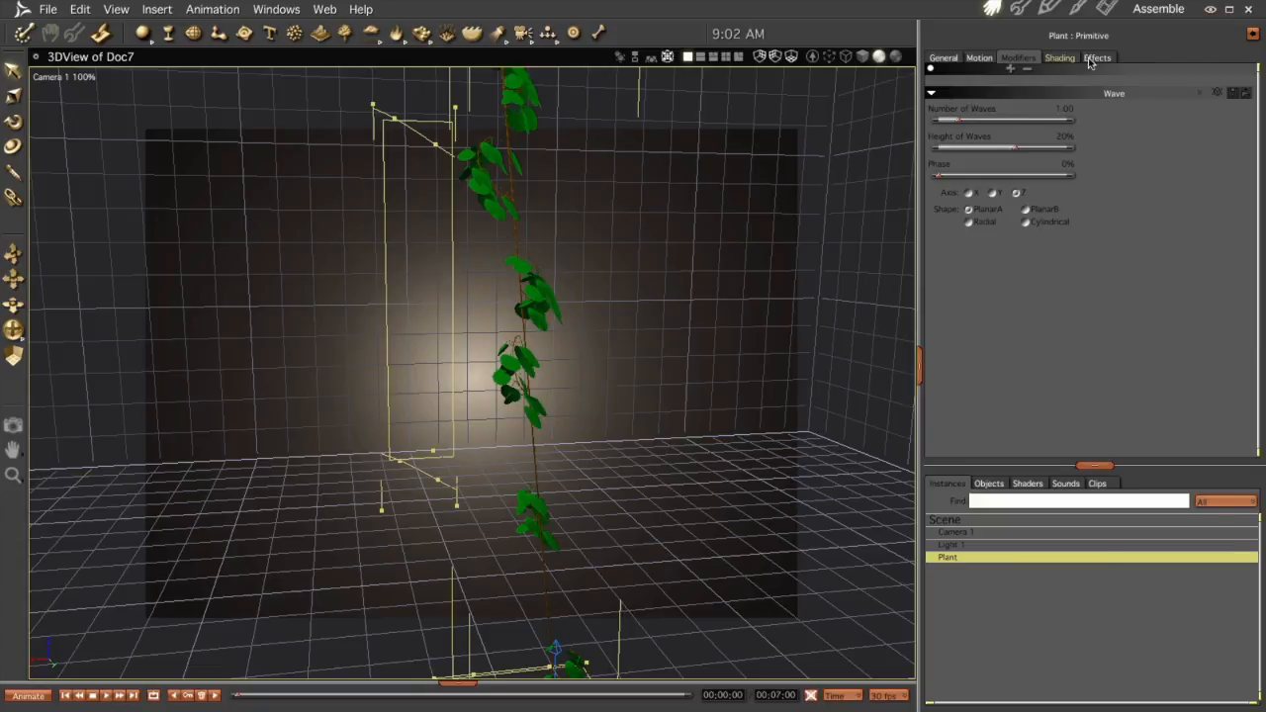
{"action": "left_click", "coordinate": [1132, 96]}
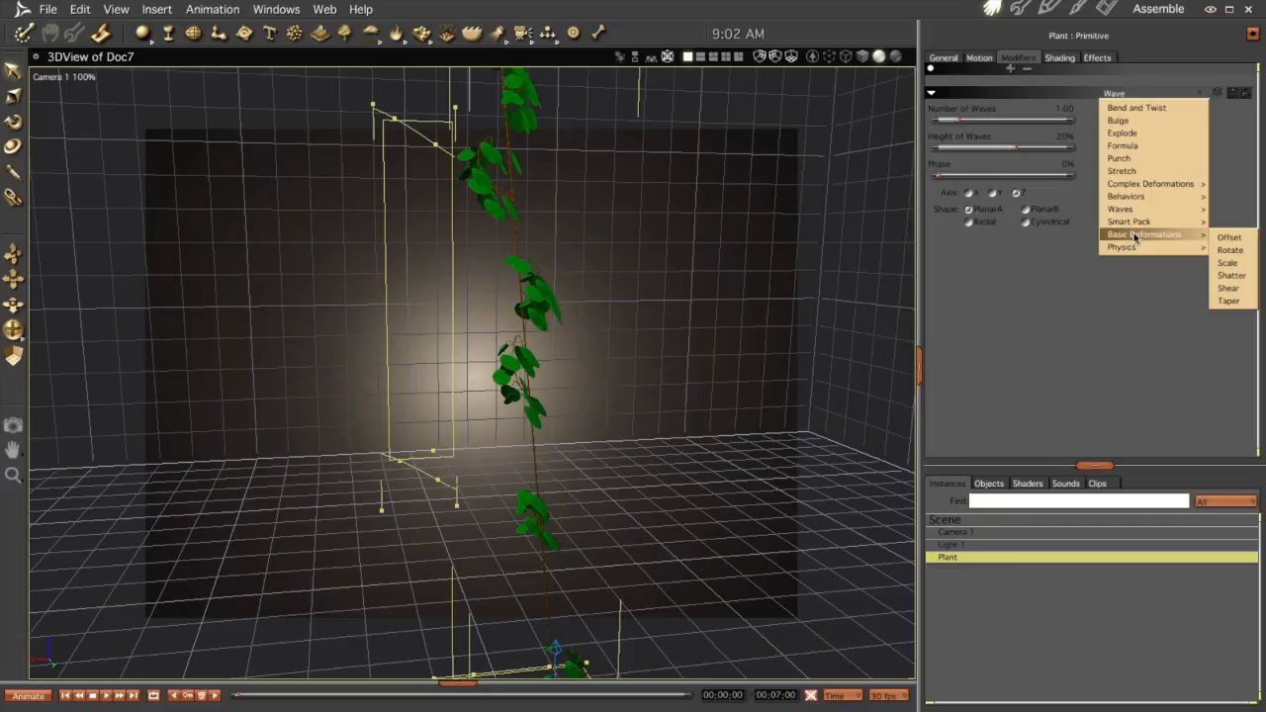
{"action": "mouse_move", "coordinate": [1132, 210]}
{"action": "left_click", "coordinate": [1222, 226]}
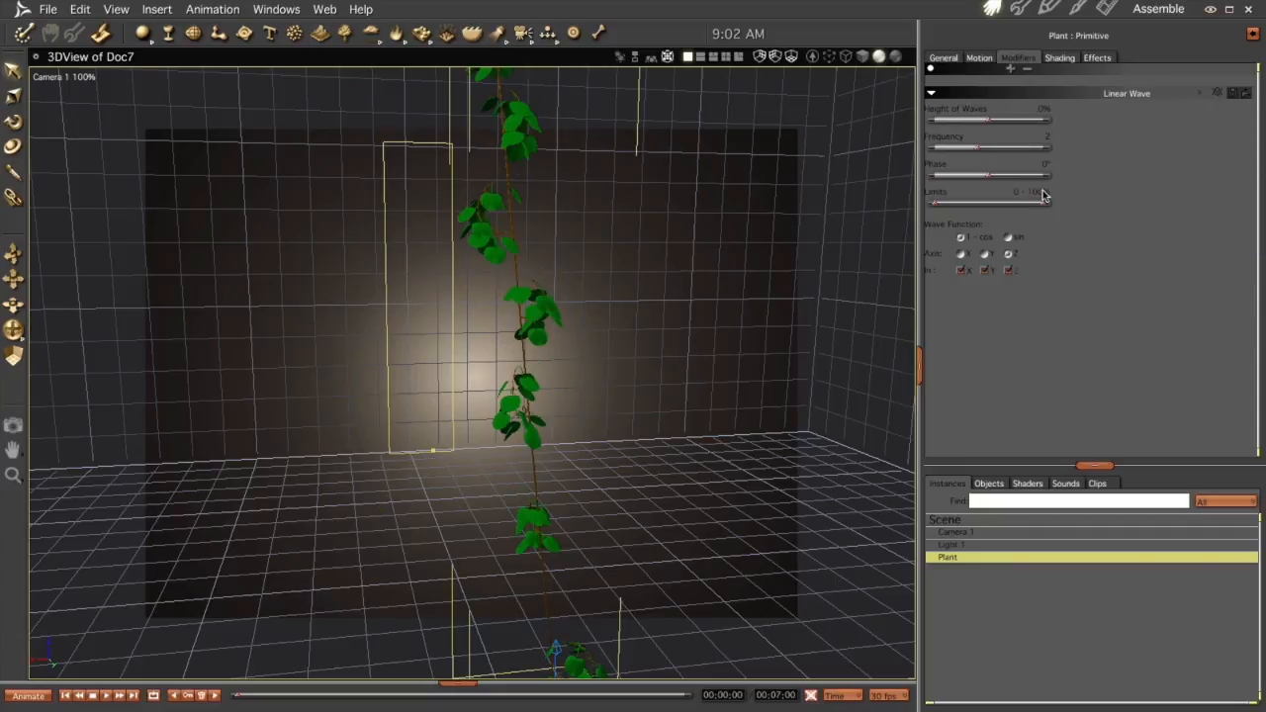
Set the Linear Wave modifier's height of waves to 14% and its frequency to 4.
{"action": "left_click_drag", "start_coordinate": [988, 119], "coordinate": [1001, 125]}
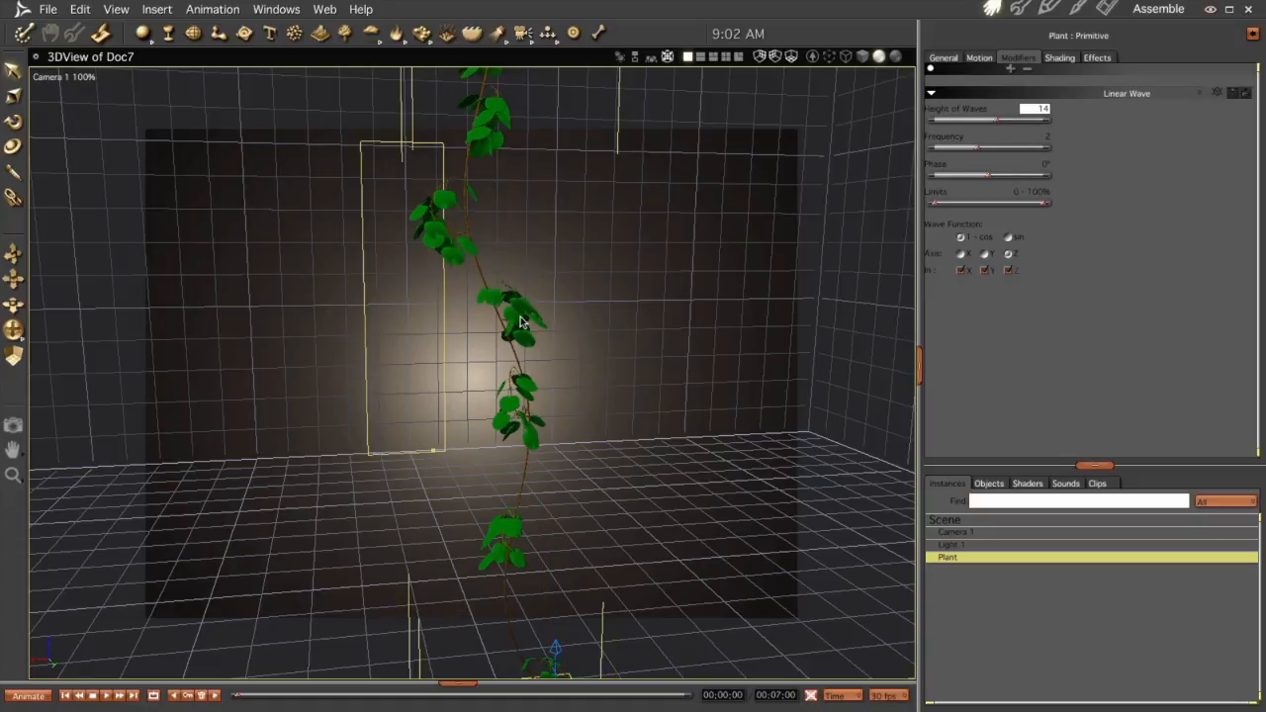
{"action": "left_click_drag", "start_coordinate": [978, 147], "coordinate": [1004, 149]}
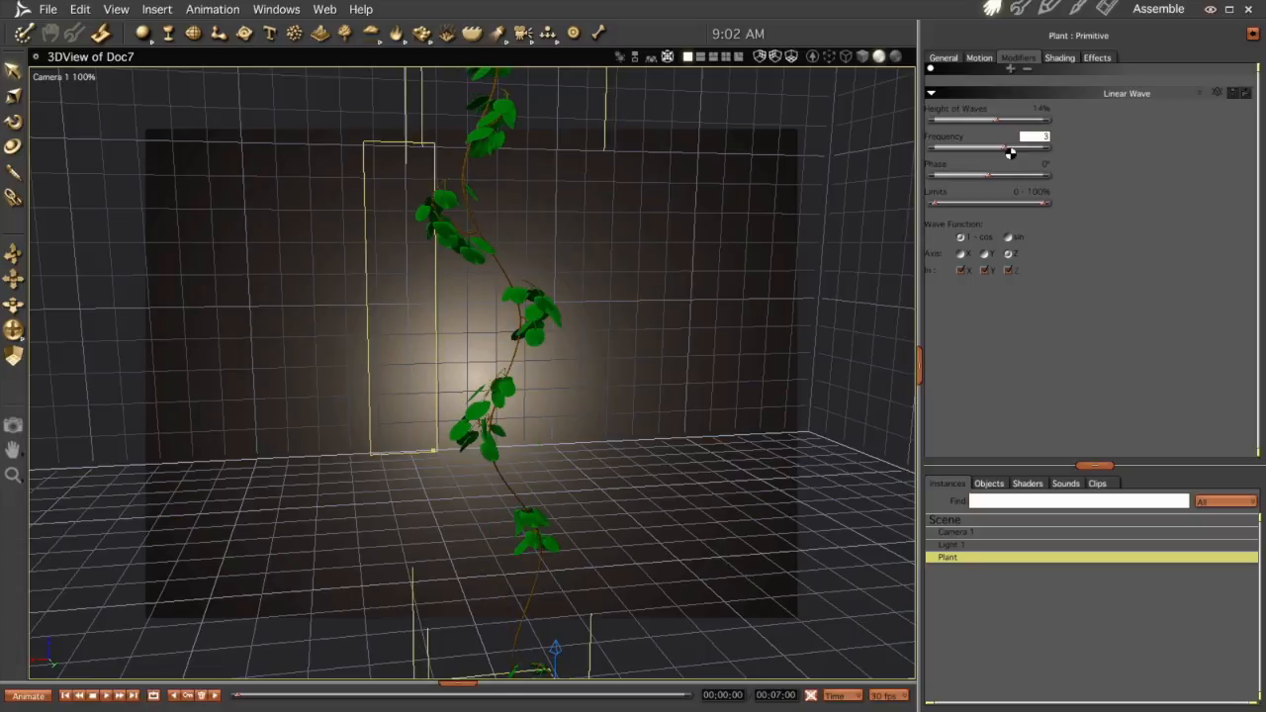
{"action": "left_click_drag", "start_coordinate": [1017, 153], "coordinate": [1031, 151]}
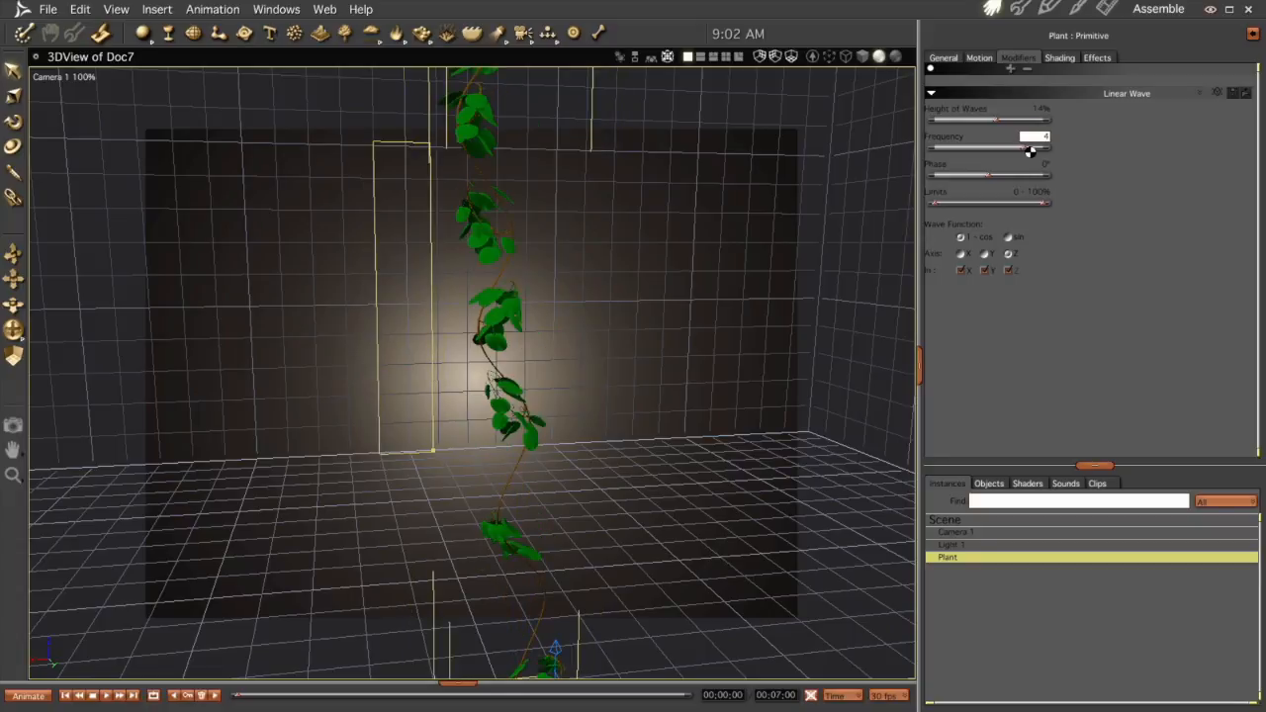
{"action": "mouse_move", "coordinate": [994, 119]}
{"action": "left_mouse_down"}
{"action": "mouse_move", "coordinate": [983, 126]}
{"action": "mouse_move", "coordinate": [1001, 125]}
{"action": "left_mouse_up"}
{"action": "mouse_move", "coordinate": [13, 329]}
{"action": "left_mouse_down"}
{"action": "mouse_move", "coordinate": [75, 329]}
{"action": "mouse_move", "coordinate": [4, 329]}
{"action": "mouse_move", "coordinate": [14, 297]}
{"action": "mouse_move", "coordinate": [3, 329]}
{"action": "left_mouse_up"}
{"action": "left_click_drag", "start_coordinate": [538, 379], "coordinate": [576, 387]}
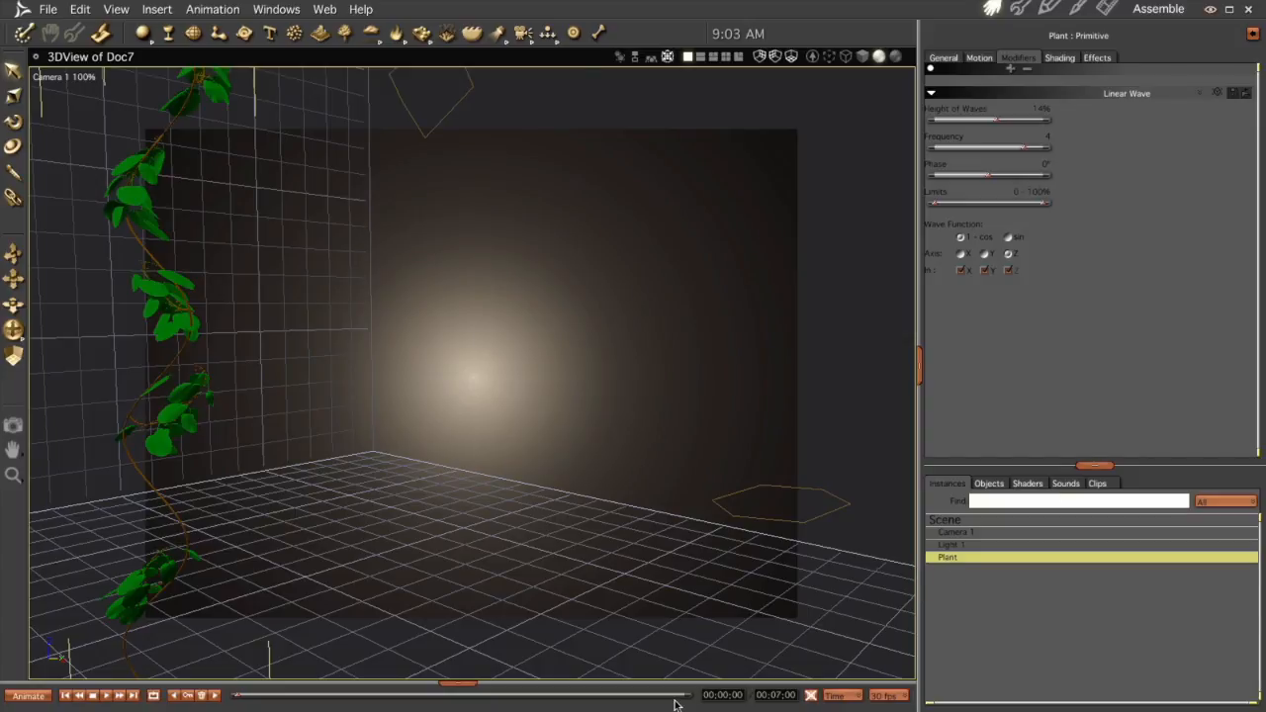
Place a duplicate of the plant beside the original and set the copy's Linear Wave height of waves to 8%.
{"action": "key", "text": "ctrl+d"}
{"action": "left_click_drag", "start_coordinate": [13, 305], "coordinate": [67, 314]}
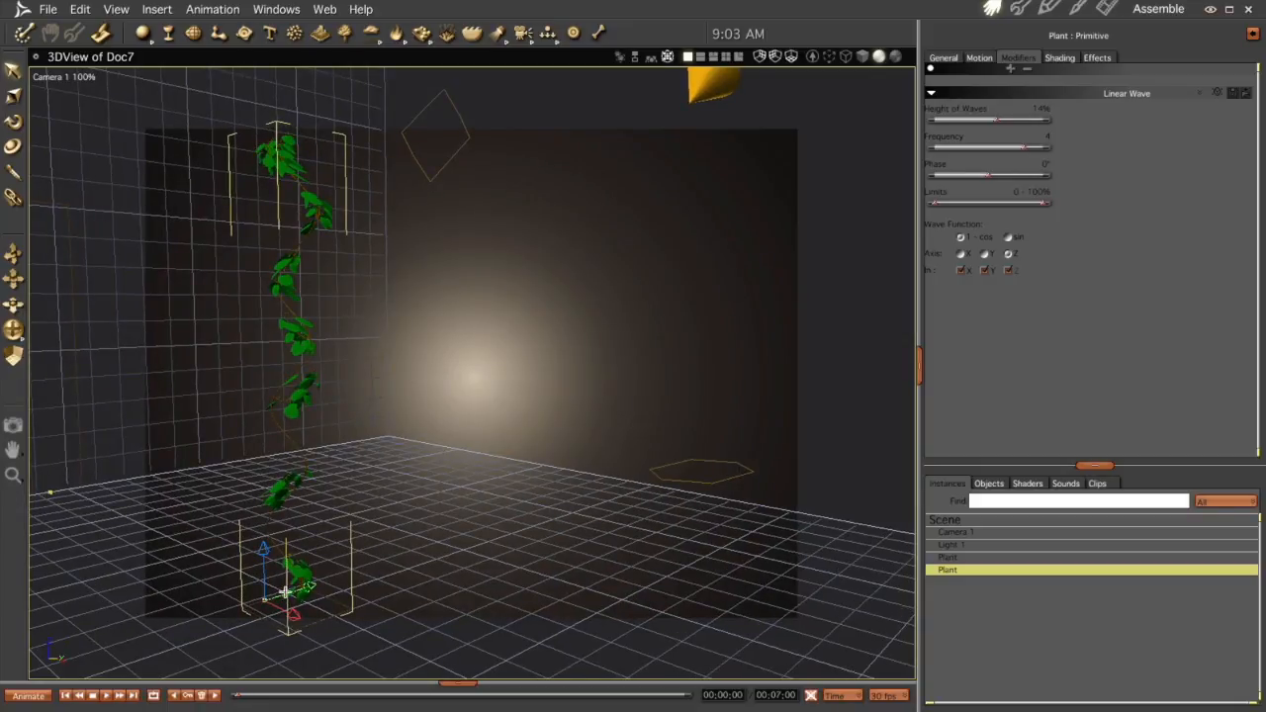
{"action": "left_click_drag", "start_coordinate": [303, 619], "coordinate": [334, 611]}
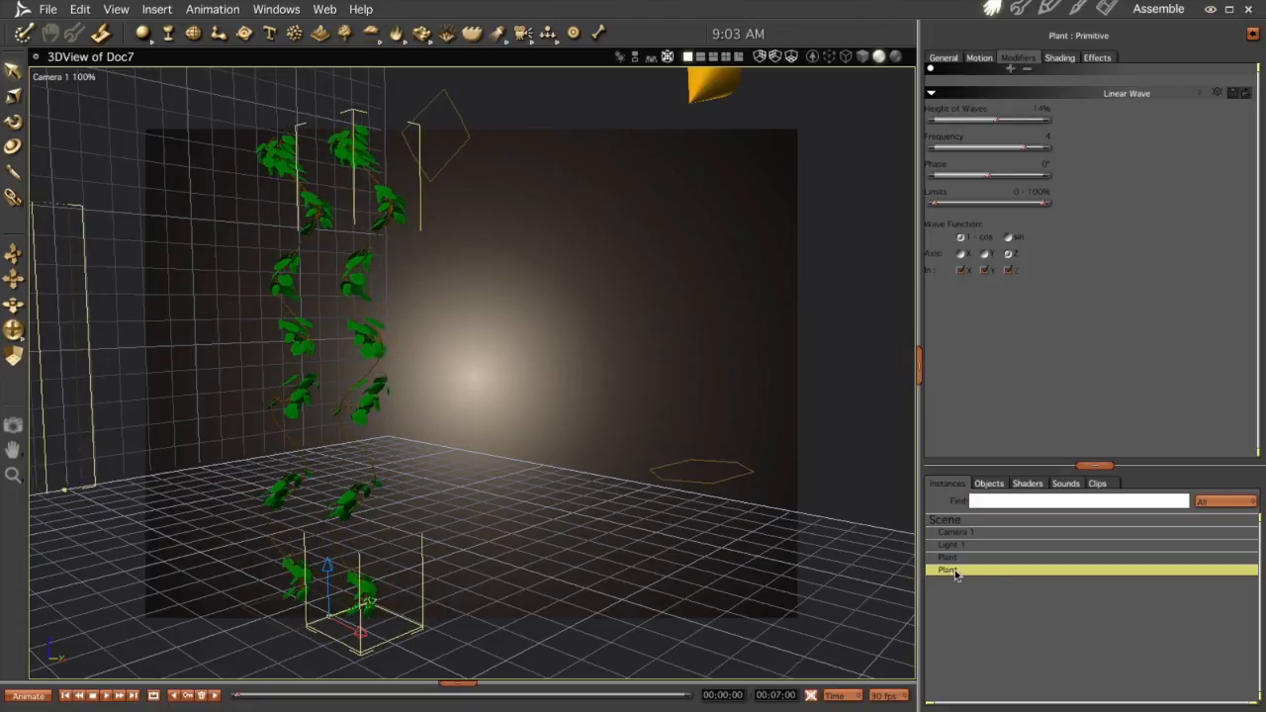
{"action": "left_click_drag", "start_coordinate": [1025, 150], "coordinate": [961, 135]}
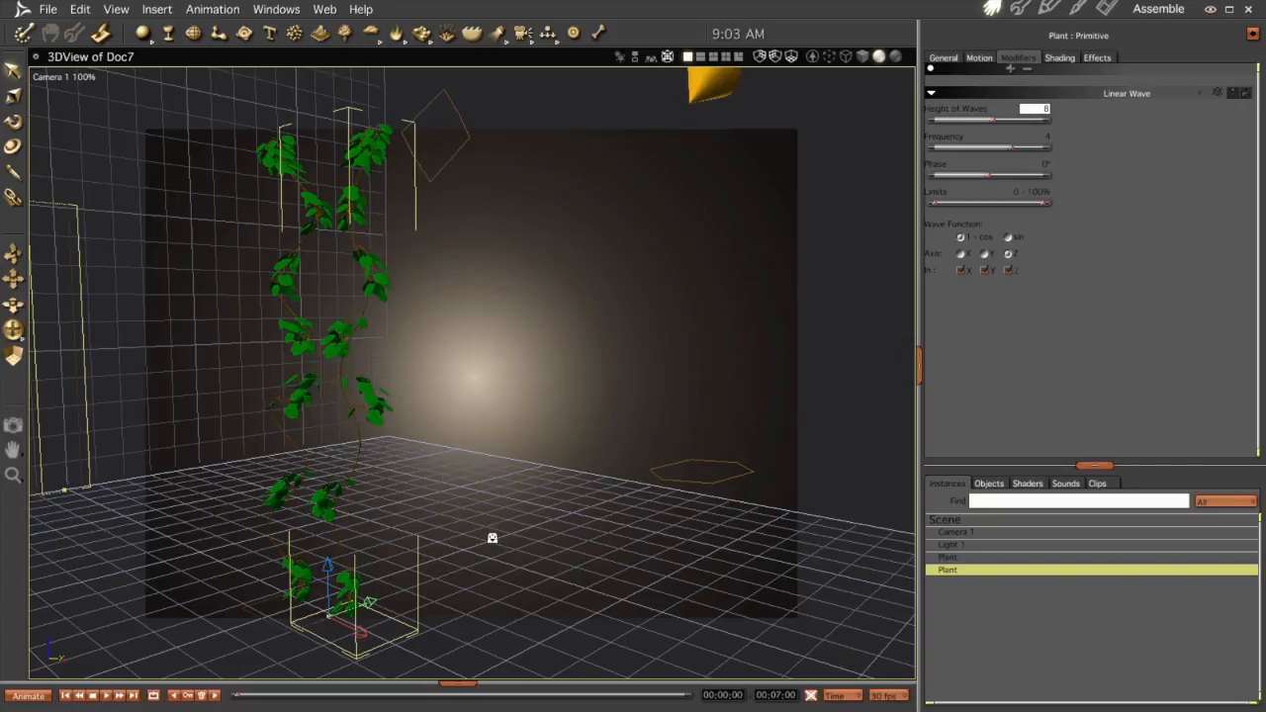
Render a close-up of the two winding plants through Camera 1.
{"action": "left_click_drag", "start_coordinate": [571, 482], "coordinate": [551, 465]}
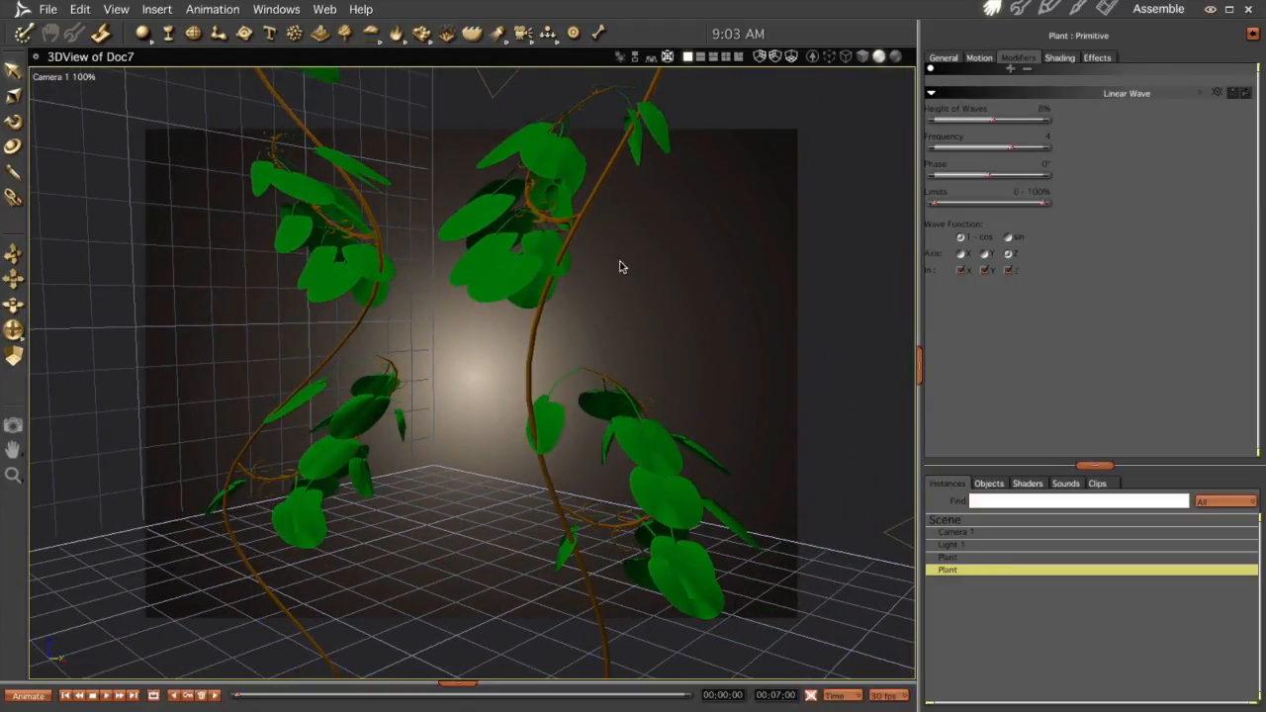
{"action": "mouse_move", "coordinate": [639, 546]}
{"action": "left_mouse_down"}
{"action": "mouse_move", "coordinate": [495, 538]}
{"action": "mouse_move", "coordinate": [655, 546]}
{"action": "mouse_move", "coordinate": [610, 532]}
{"action": "mouse_move", "coordinate": [638, 530]}
{"action": "left_mouse_up"}
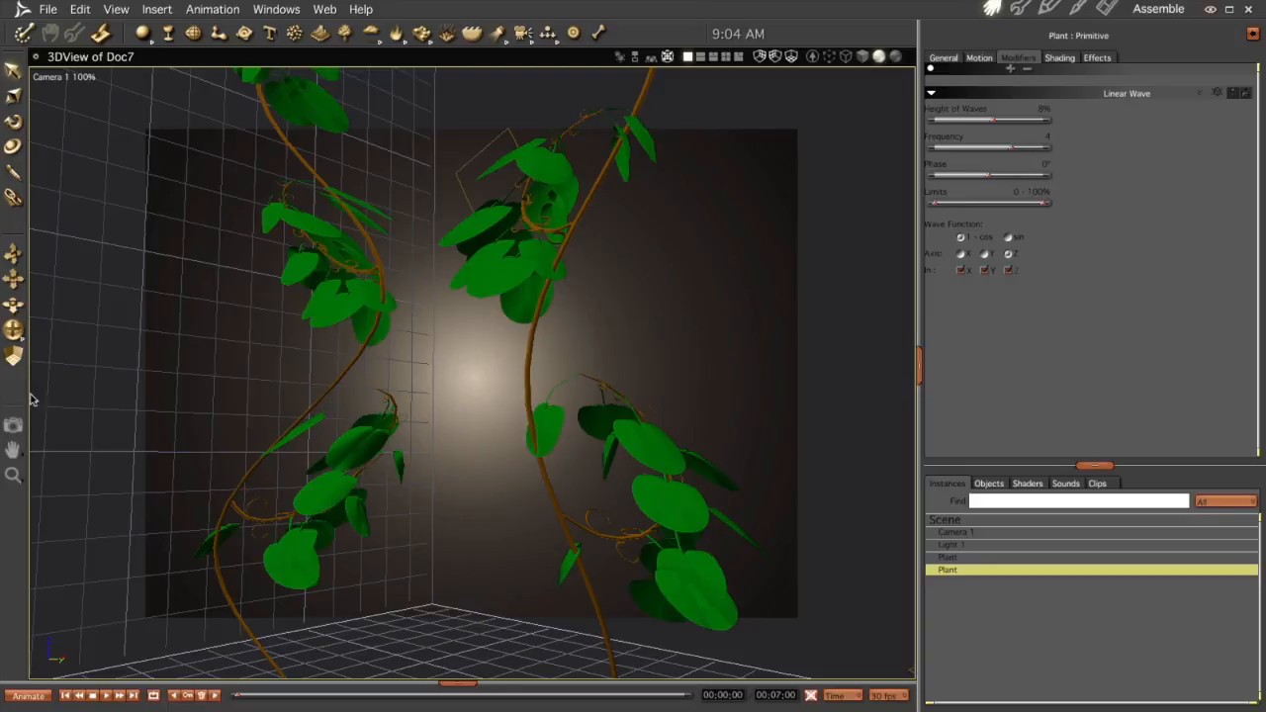
{"action": "mouse_move", "coordinate": [14, 331]}
{"action": "left_mouse_down"}
{"action": "mouse_move", "coordinate": [49, 341]}
{"action": "mouse_move", "coordinate": [49, 314]}
{"action": "mouse_move", "coordinate": [14, 310]}
{"action": "left_mouse_up"}
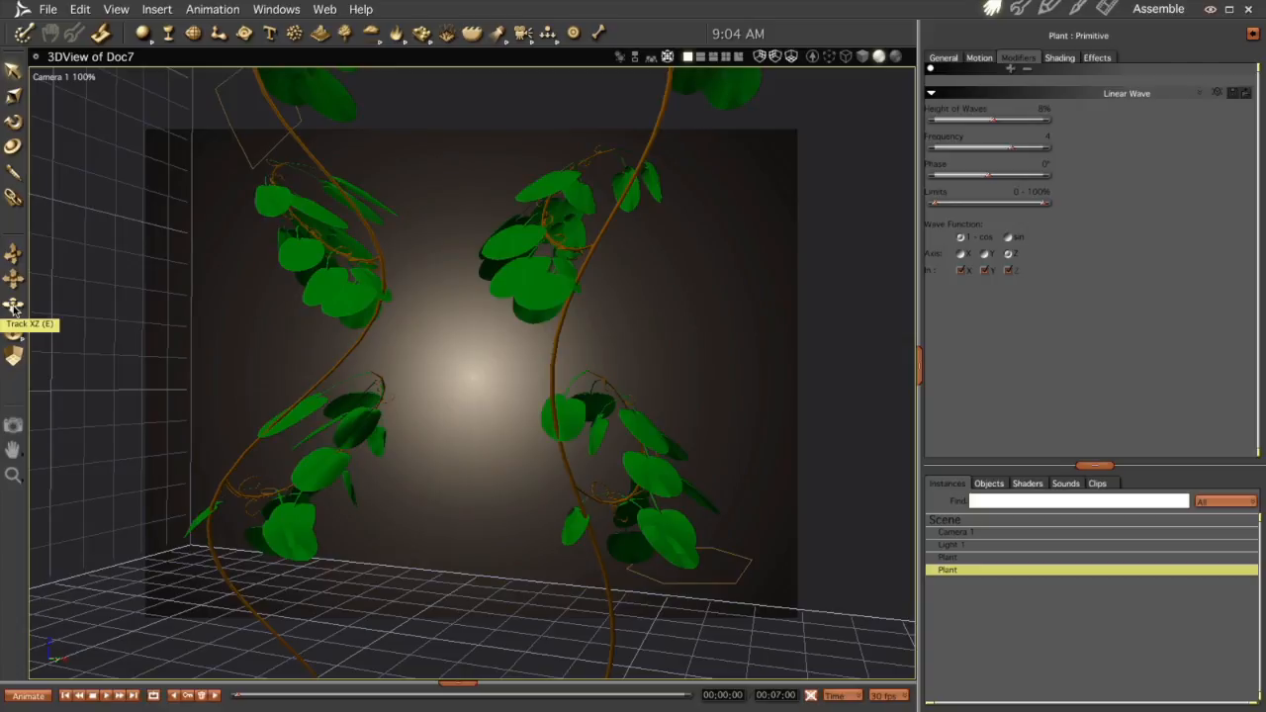
{"action": "key", "text": "ctrl+r"}
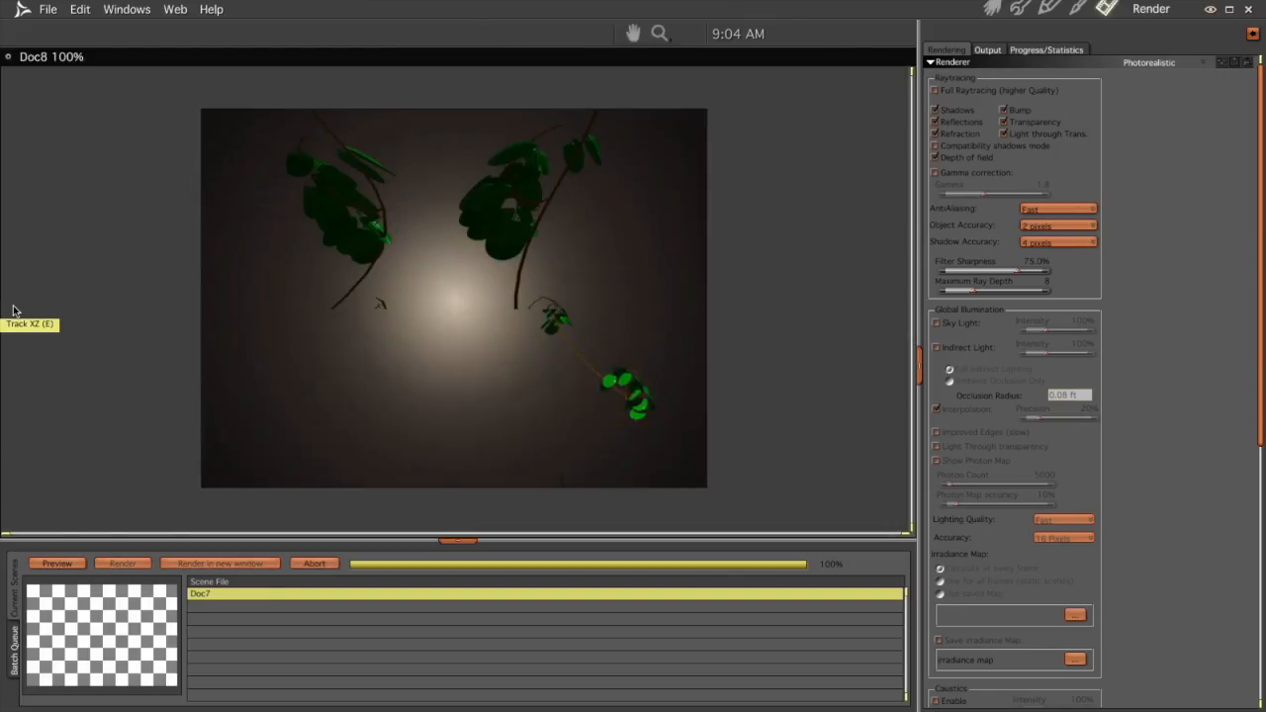